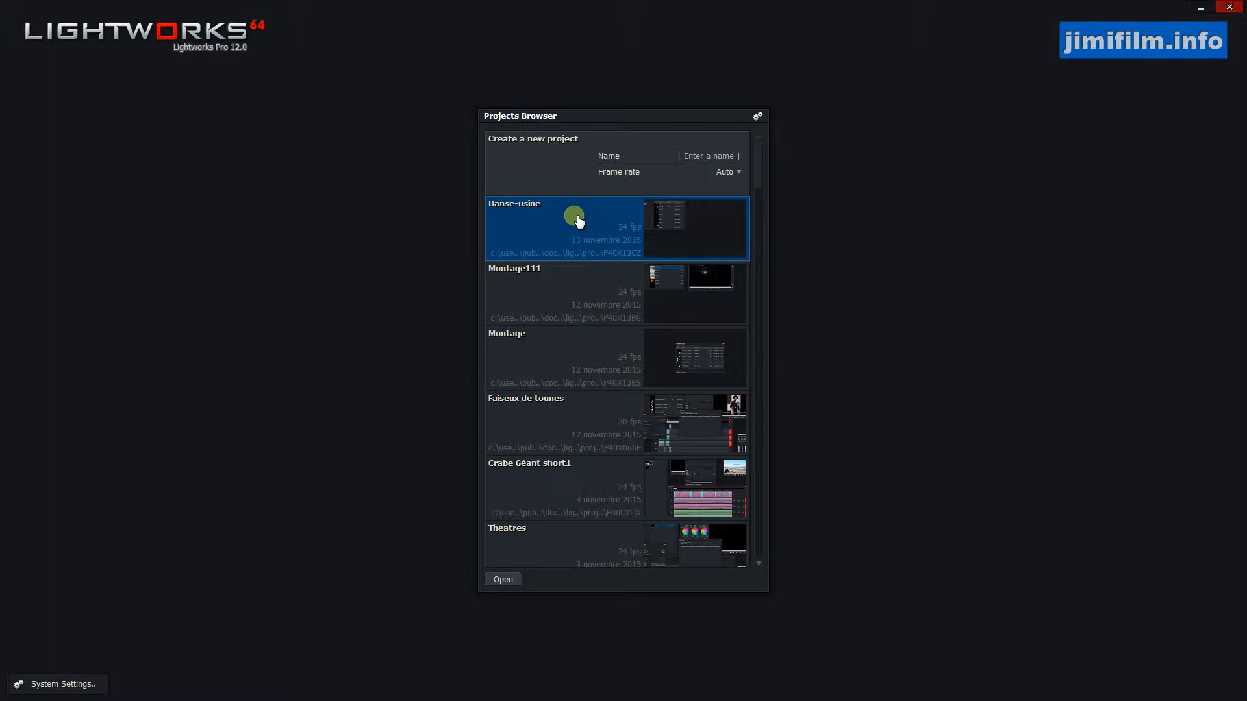
# Open the Danse-usine project from the Projects Browser.
pyautogui.click(661, 221)
pyautogui.click(663, 222)
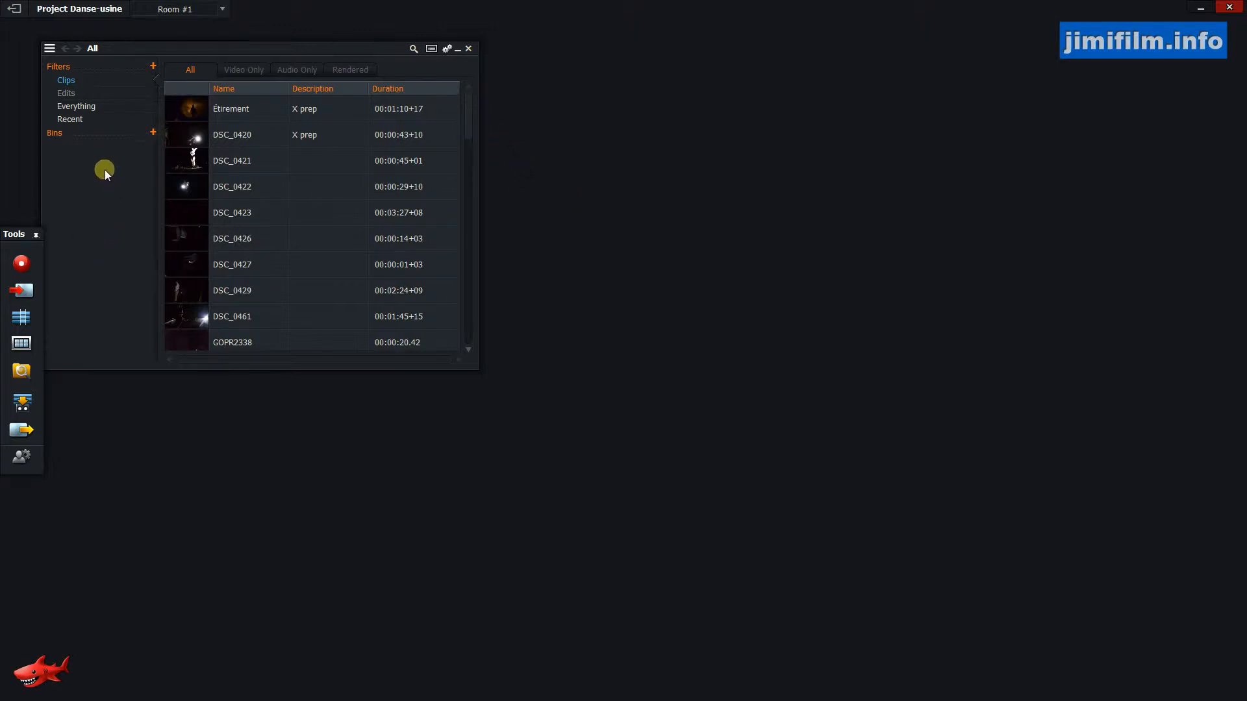
# Open the import dialog and browse the 150920_Danse_Vieille_Usine folder's image sequences and video clips.
pyautogui.click(22, 288)
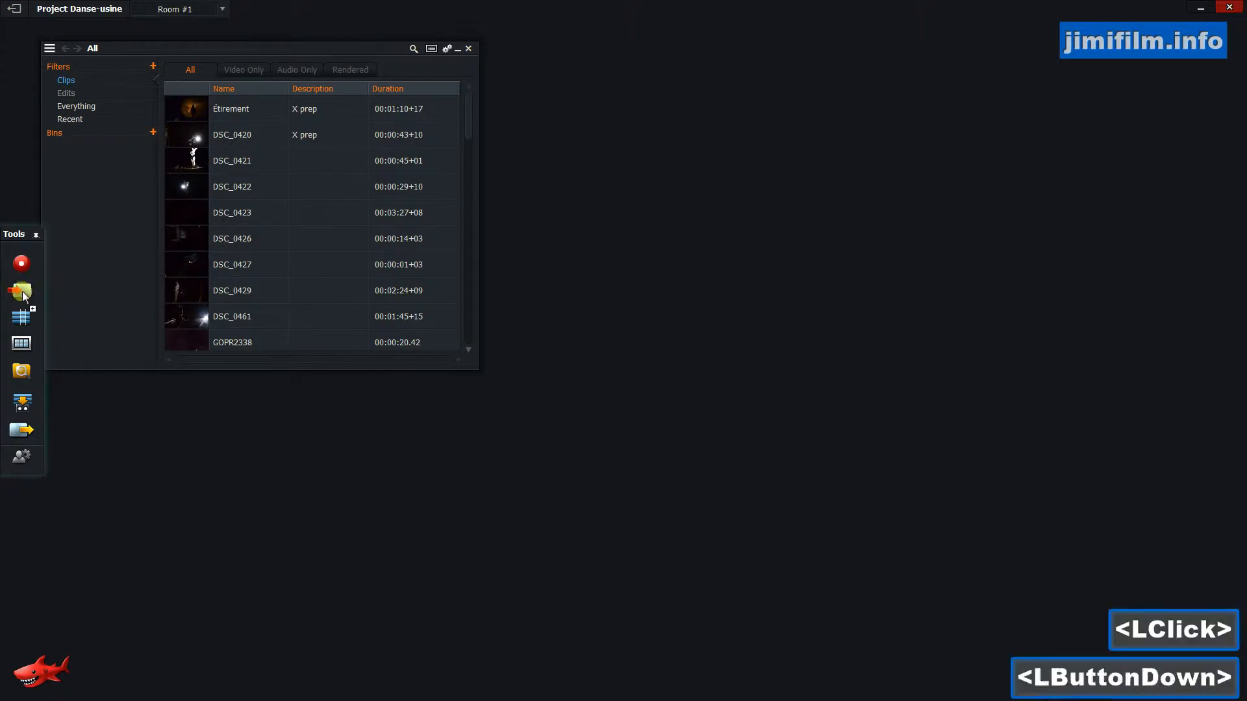
pyautogui.click(22, 291)
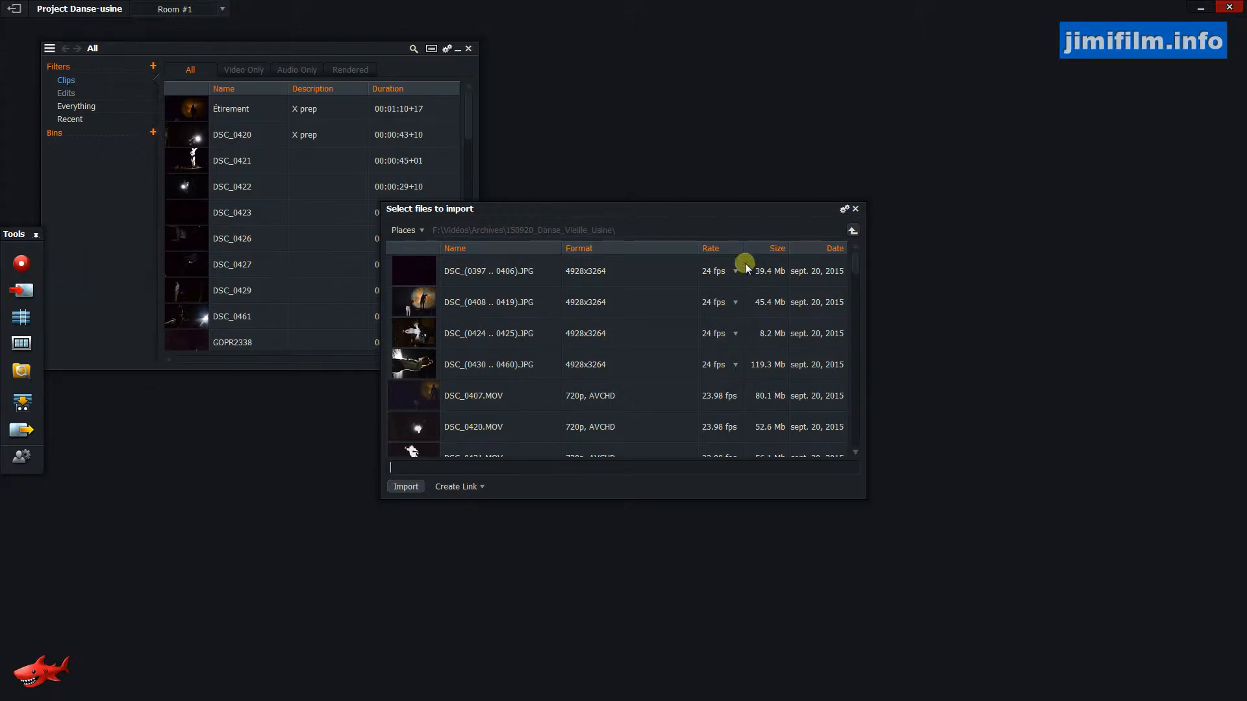
pyautogui.moveTo(855, 267); pyautogui.dragTo(852, 229)
pyautogui.click(854, 231)
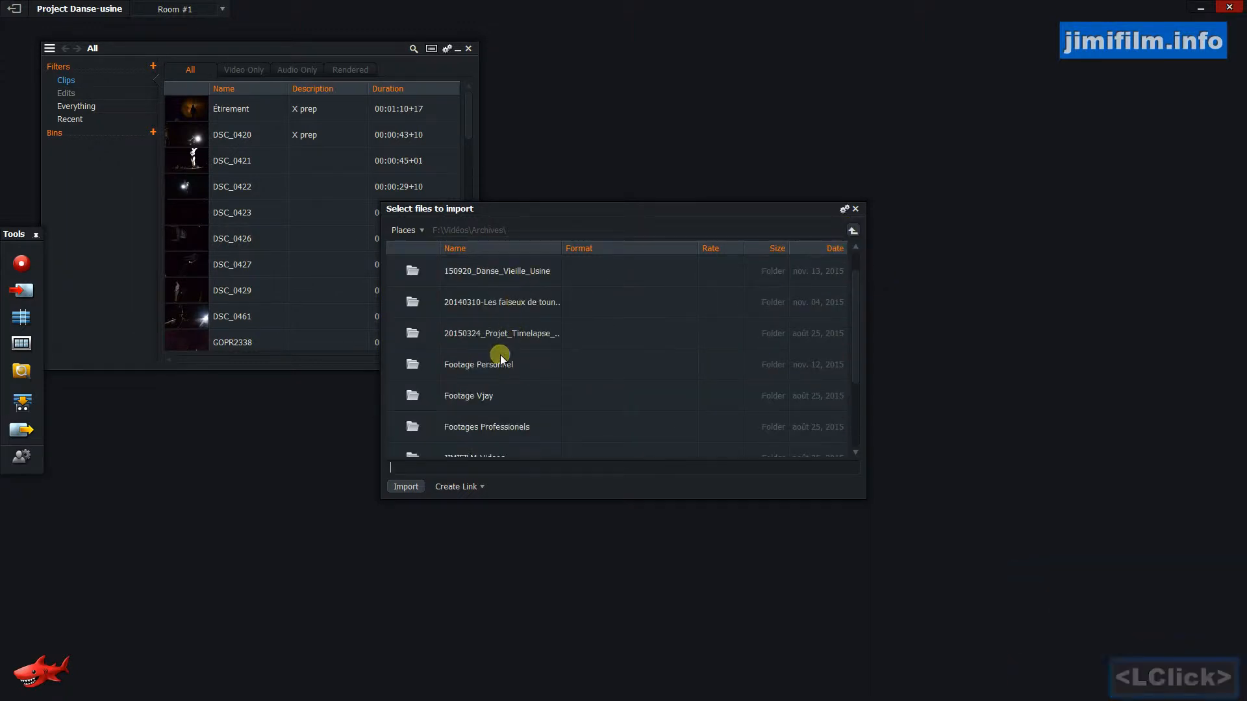
pyautogui.click(516, 273)
pyautogui.doubleClick(509, 270)
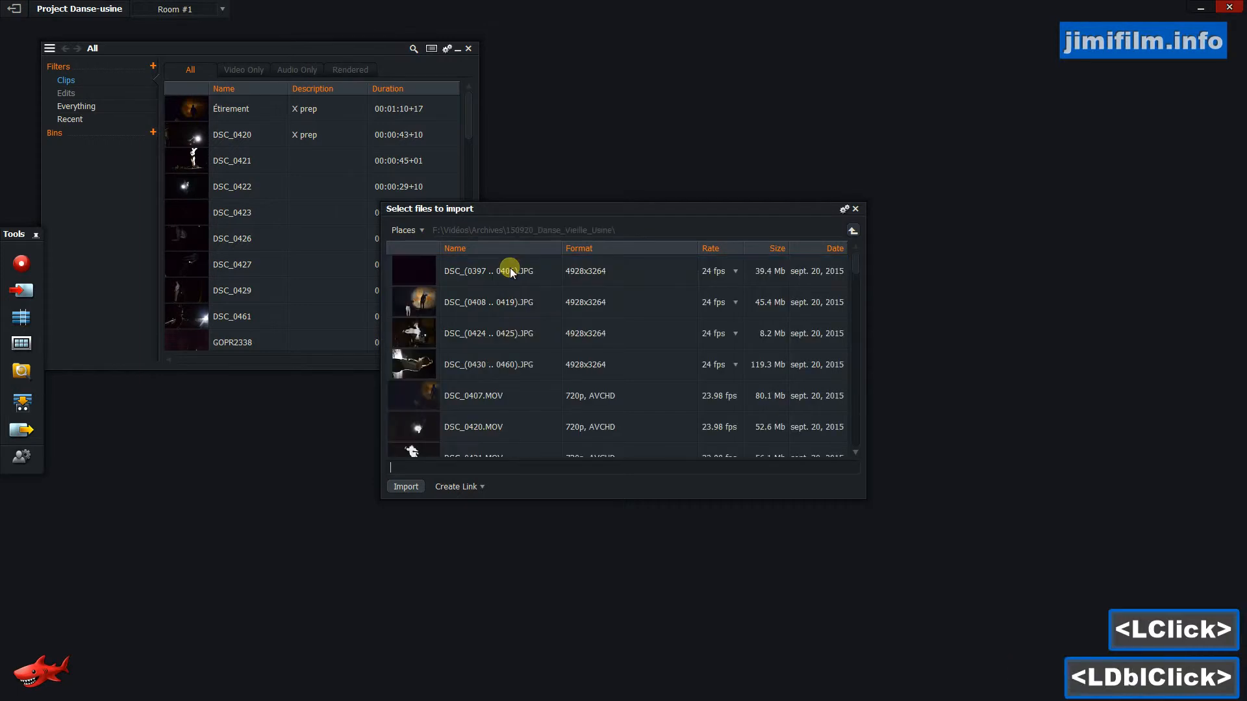
pyautogui.click(422, 313)
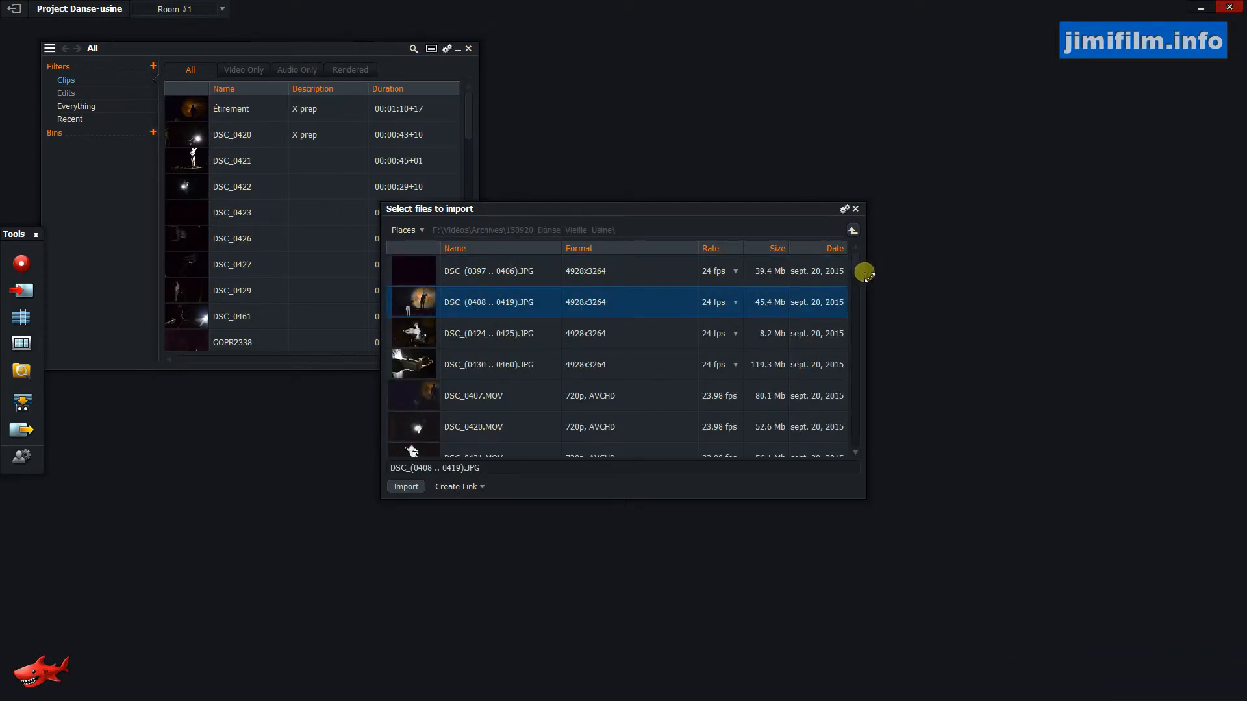
pyautogui.moveTo(856, 258); pyautogui.dragTo(844, 438)
pyautogui.keyDown('shift'); pyautogui.click(422, 434); pyautogui.keyUp('shift')
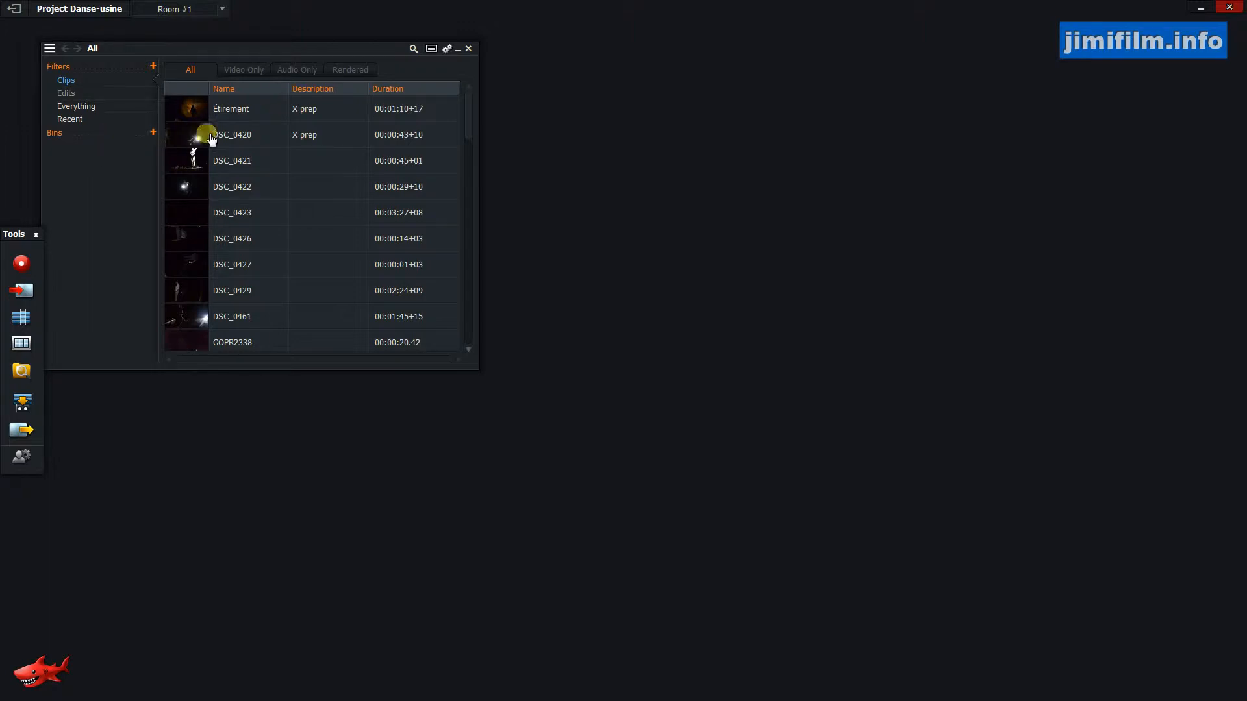
# Move the clip bin window toward the top left corner and close it.
pyautogui.moveTo(200, 55); pyautogui.dragTo(229, 48)
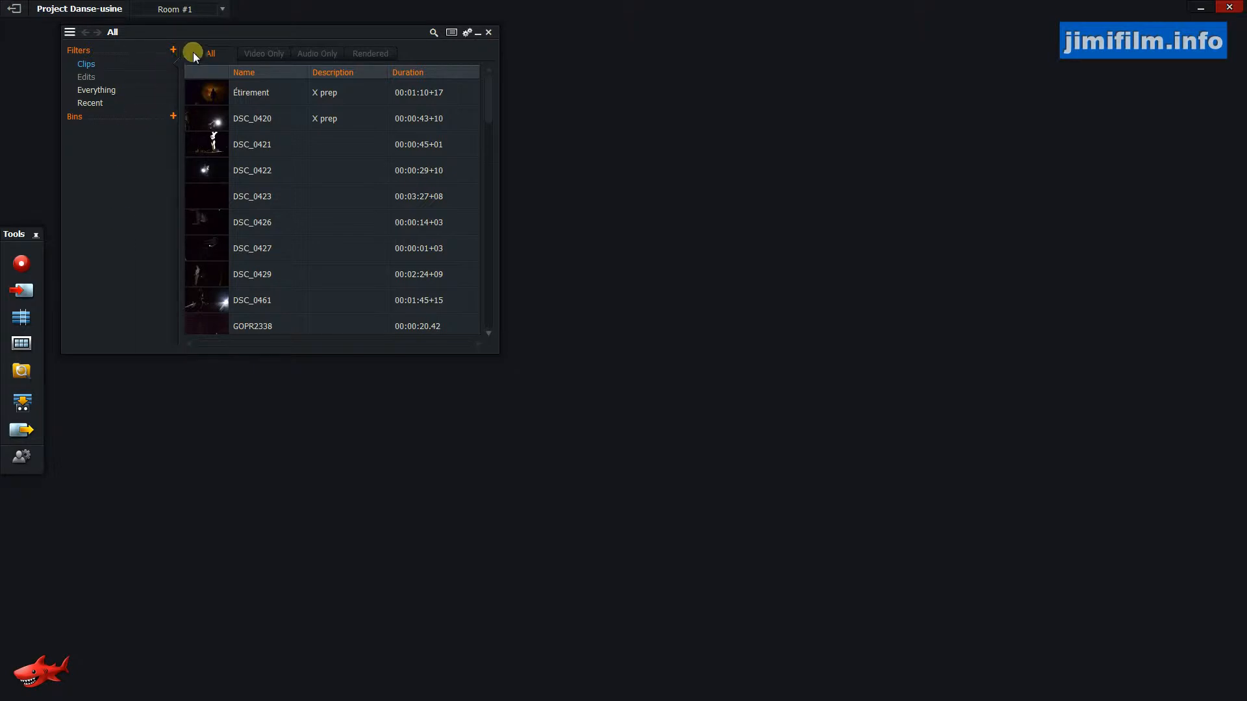
pyautogui.moveTo(387, 38)
pyautogui.mouseDown()
pyautogui.moveTo(493, 60)
pyautogui.moveTo(412, 76)
pyautogui.moveTo(480, 101)
pyautogui.moveTo(366, 37)
pyautogui.mouseUp()
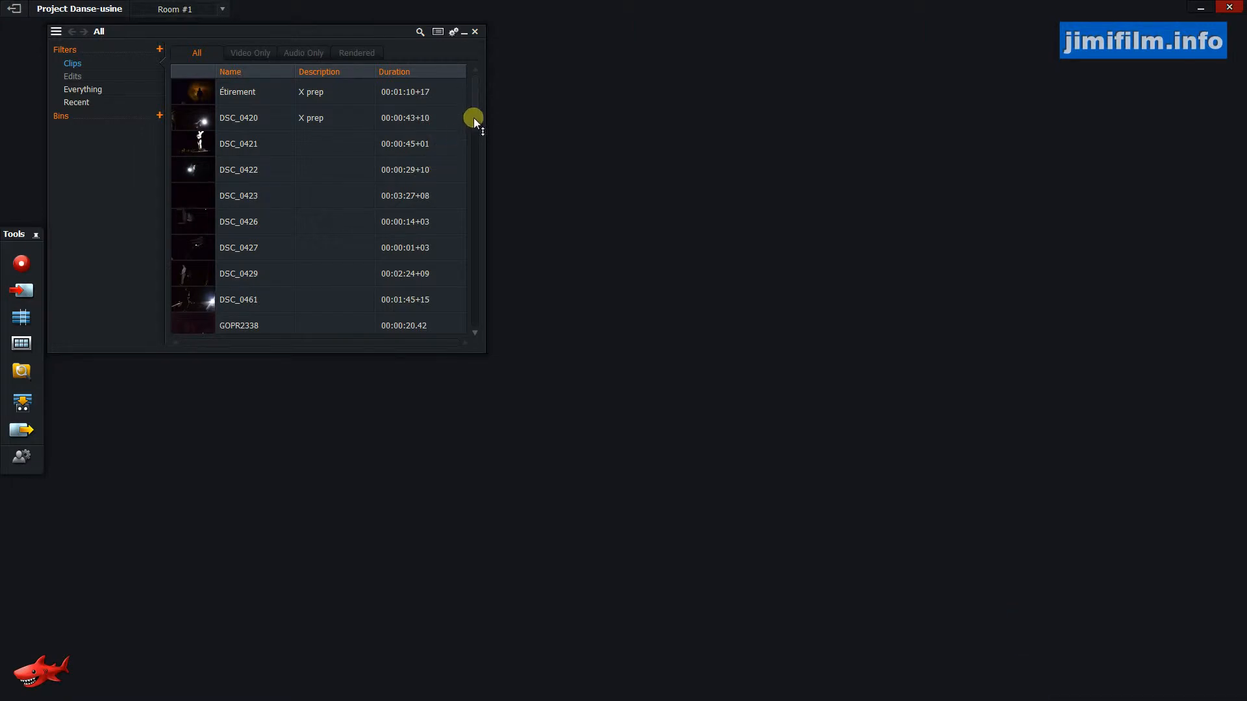
pyautogui.click(474, 143)
pyautogui.moveTo(474, 142); pyautogui.dragTo(506, 65)
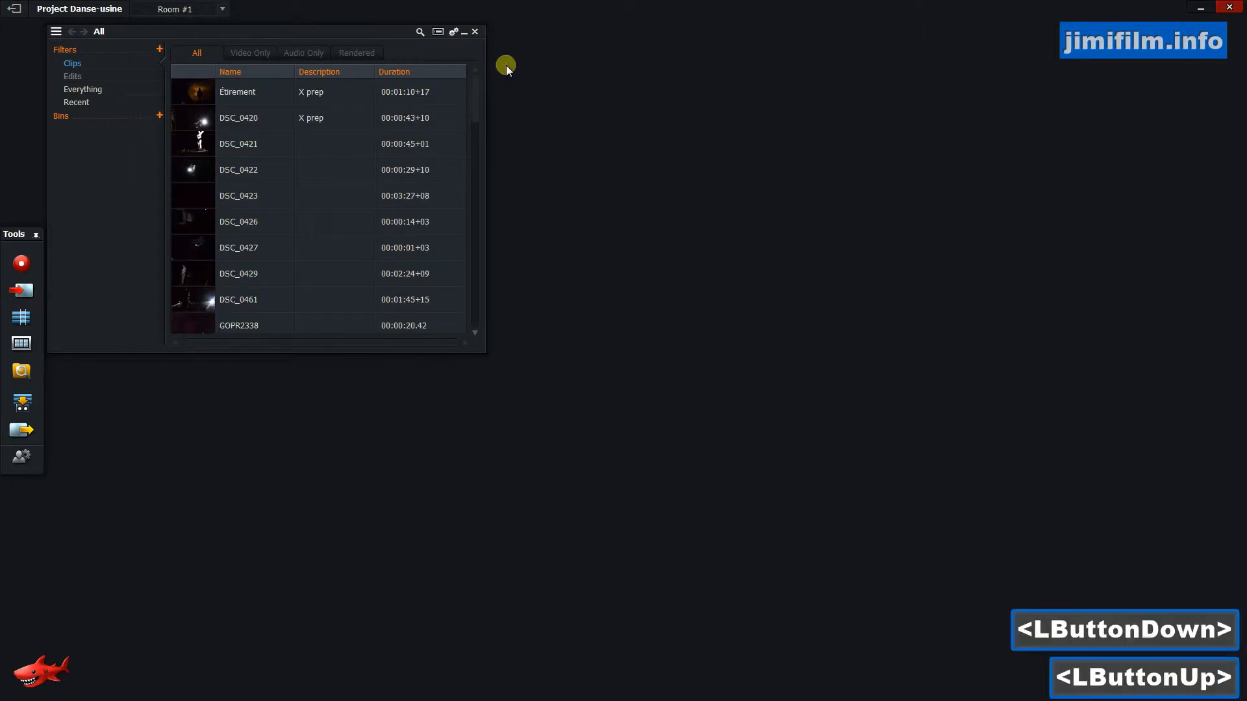
pyautogui.click(475, 32)
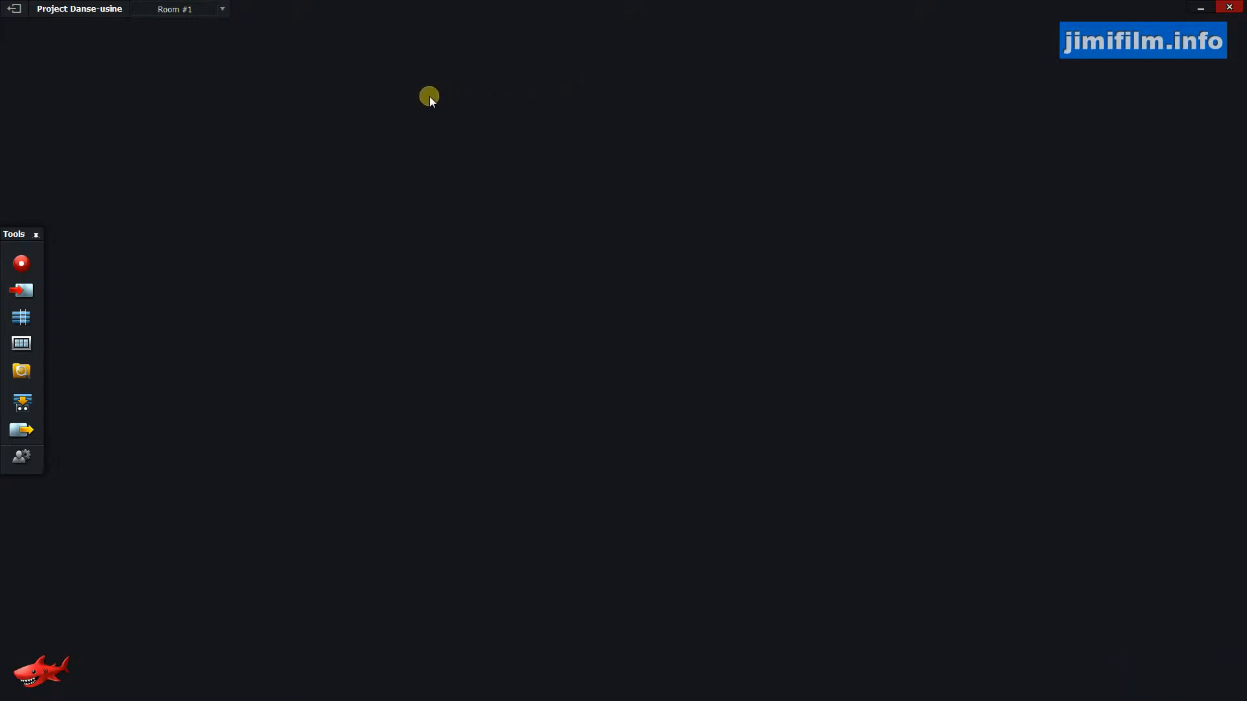
# Reopen the clip bin from the Tools panel and enlarge its window to list more clips.
pyautogui.click(25, 346)
pyautogui.click(25, 346)
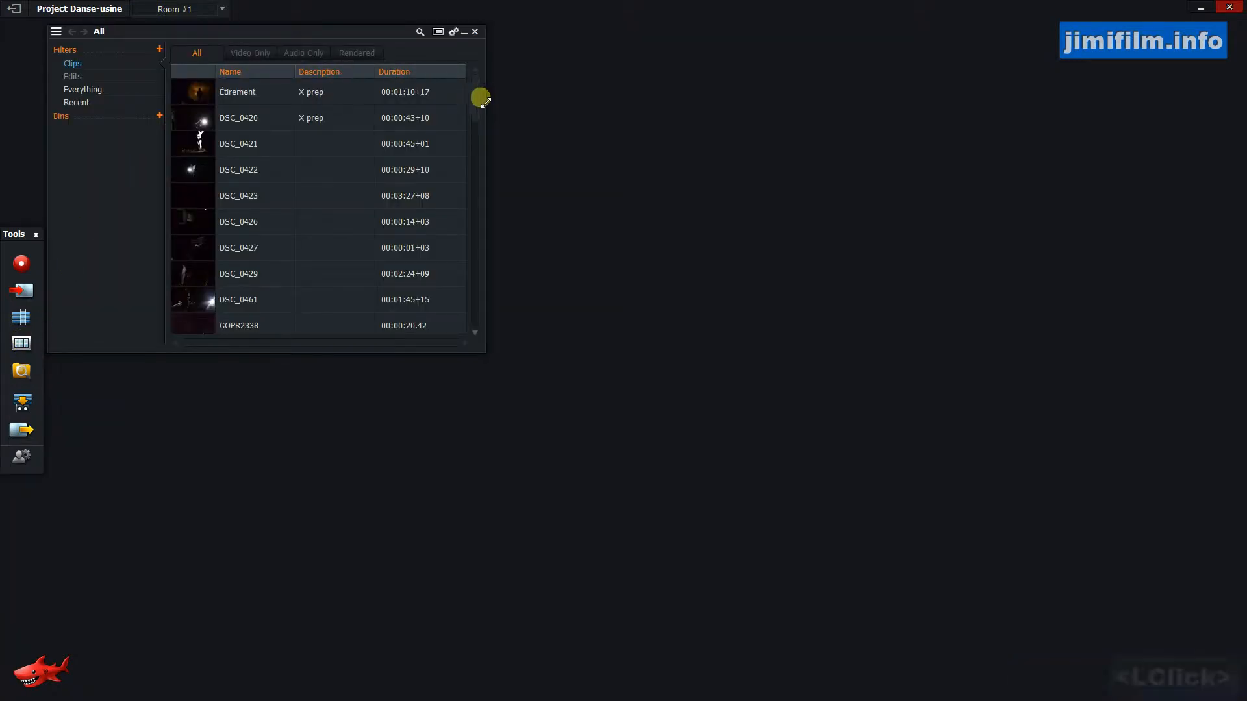
pyautogui.doubleClick(32, 334)
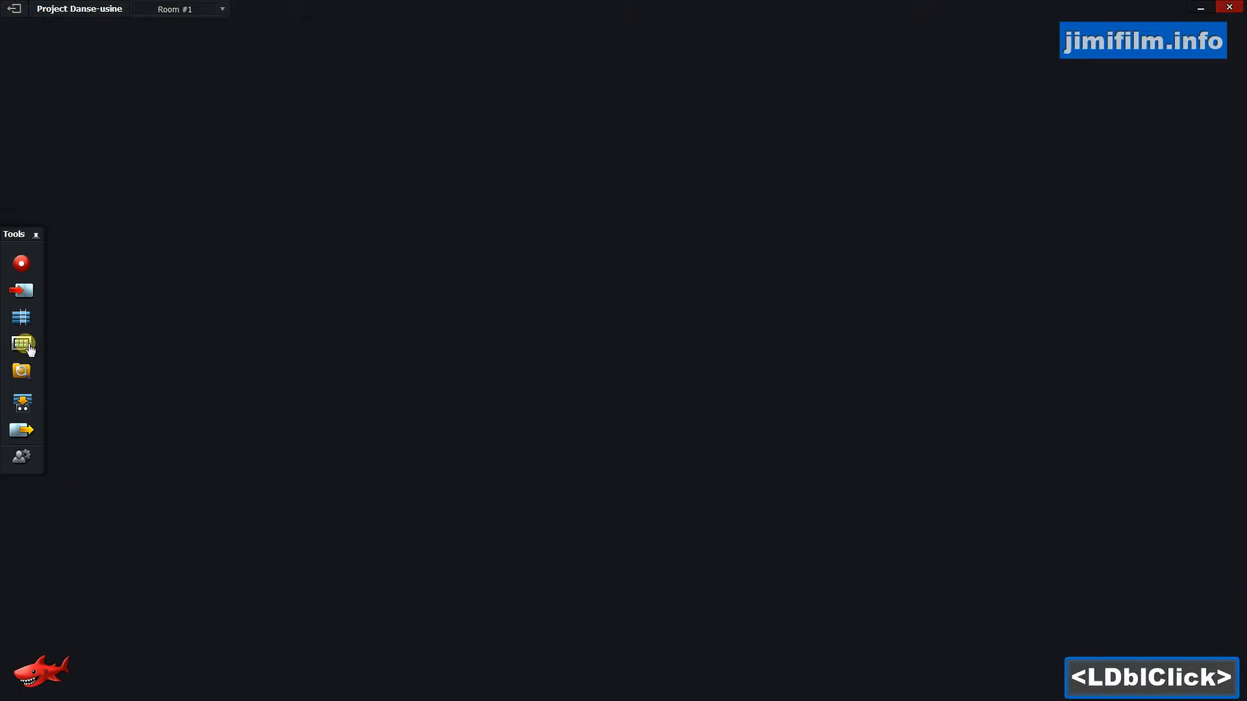
pyautogui.click(20, 341)
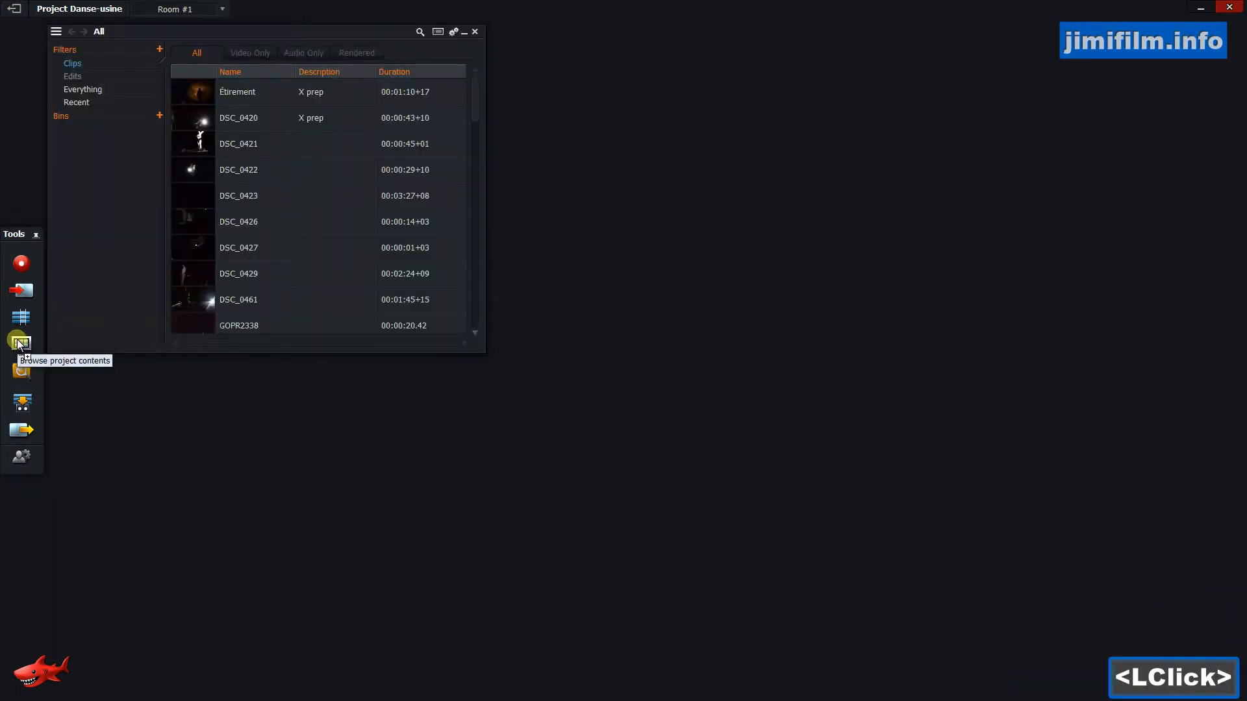
pyautogui.click(29, 292)
pyautogui.click(28, 295)
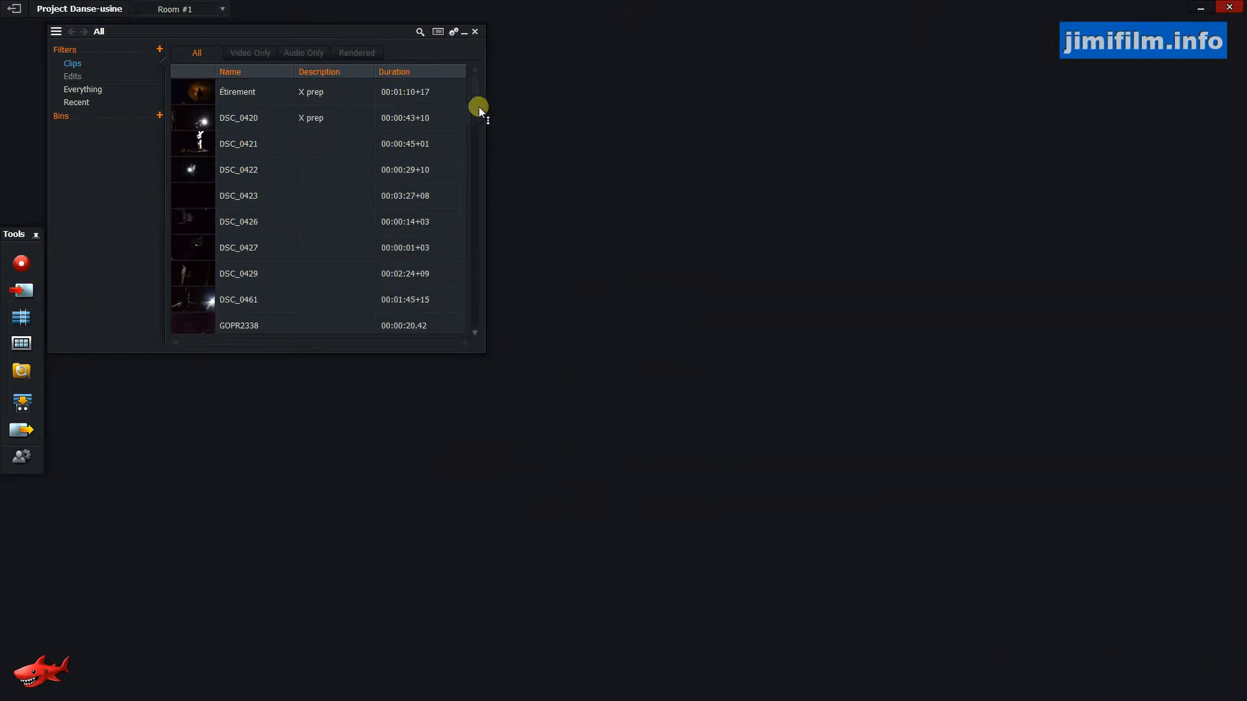
pyautogui.moveTo(485, 351); pyautogui.dragTo(652, 660)
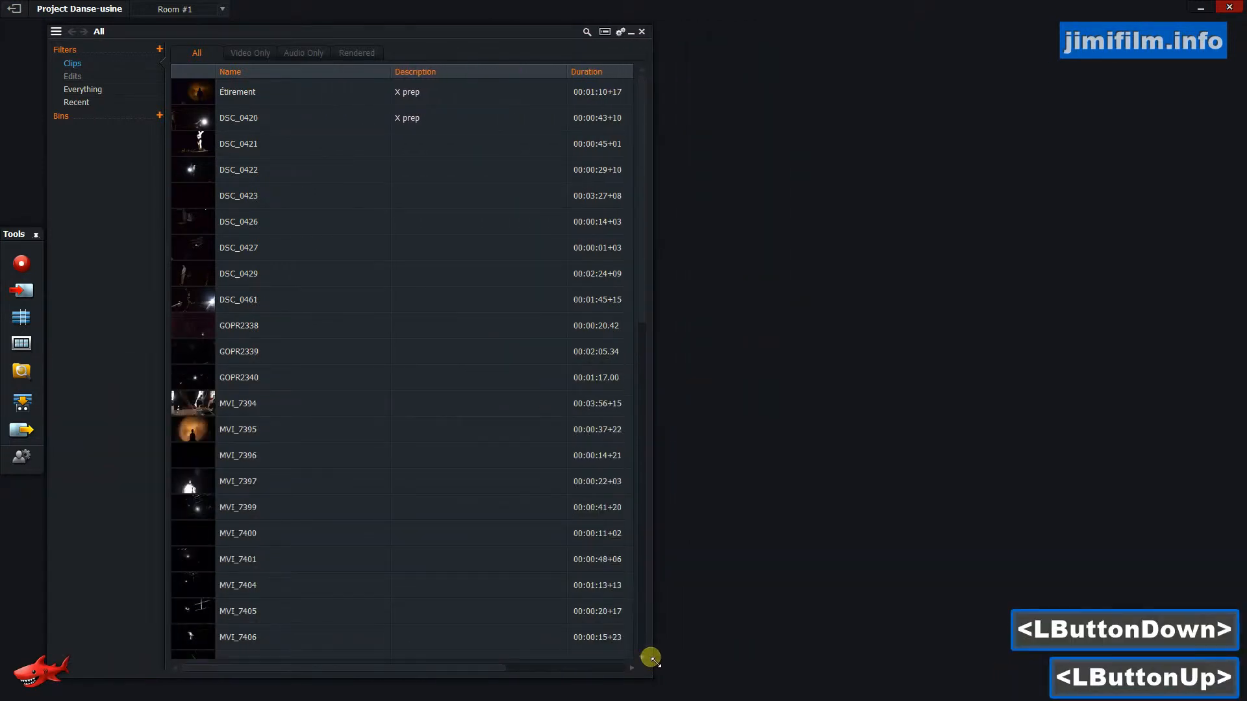
pyautogui.moveTo(644, 174)
pyautogui.mouseDown()
pyautogui.moveTo(644, 227)
pyautogui.moveTo(646, 152)
pyautogui.mouseUp()
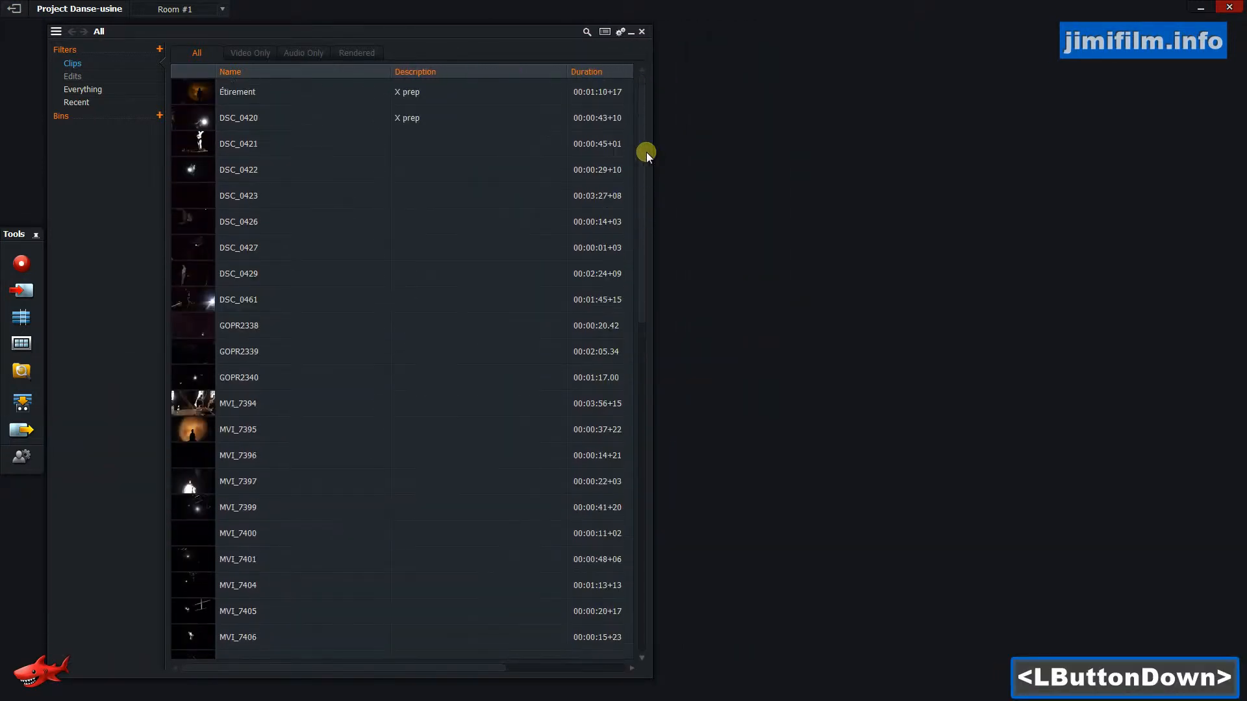
# Open clip DSC_0421 in a viewer and play it back, fast-forwarding with the shuttle keys.
pyautogui.doubleClick(300, 150)
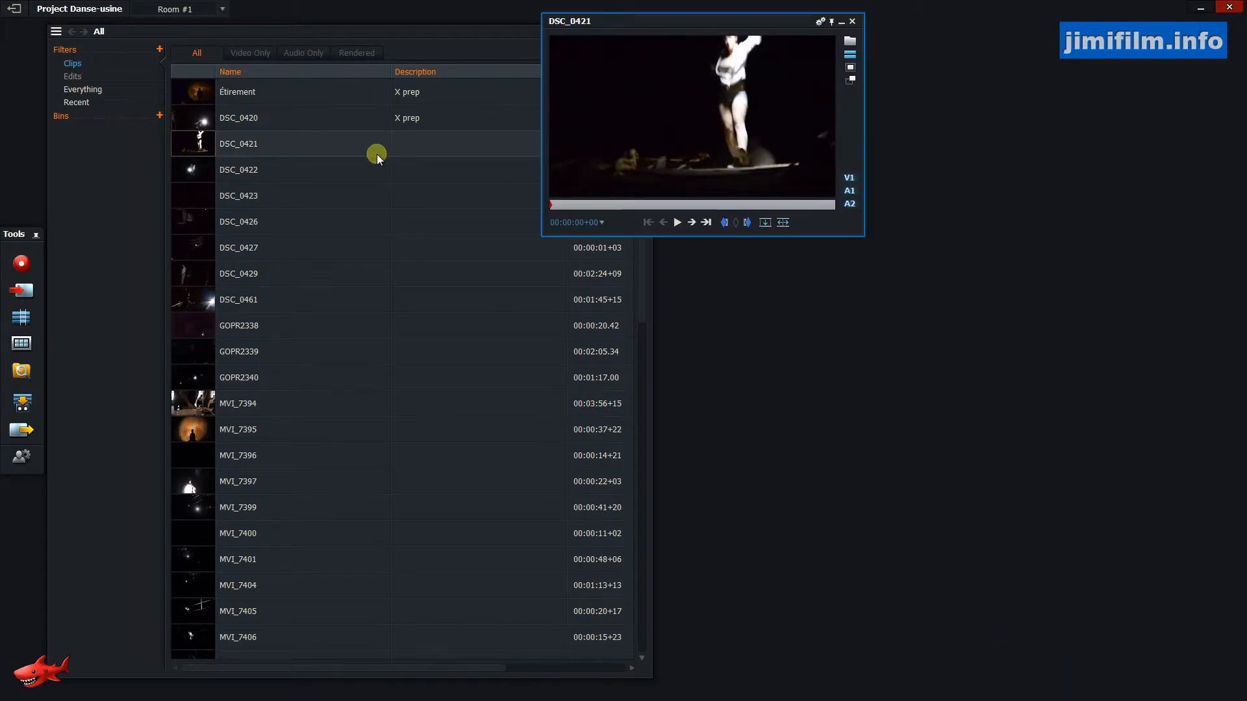
pyautogui.press('space')
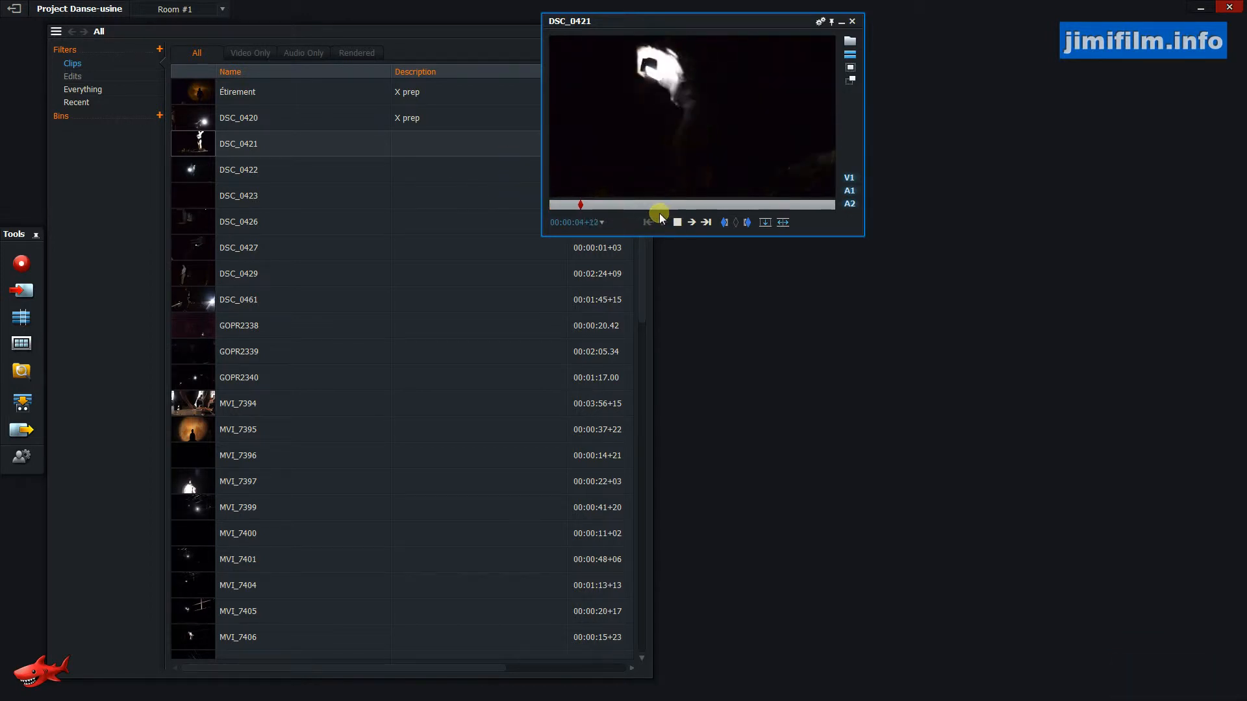
pyautogui.press('space')
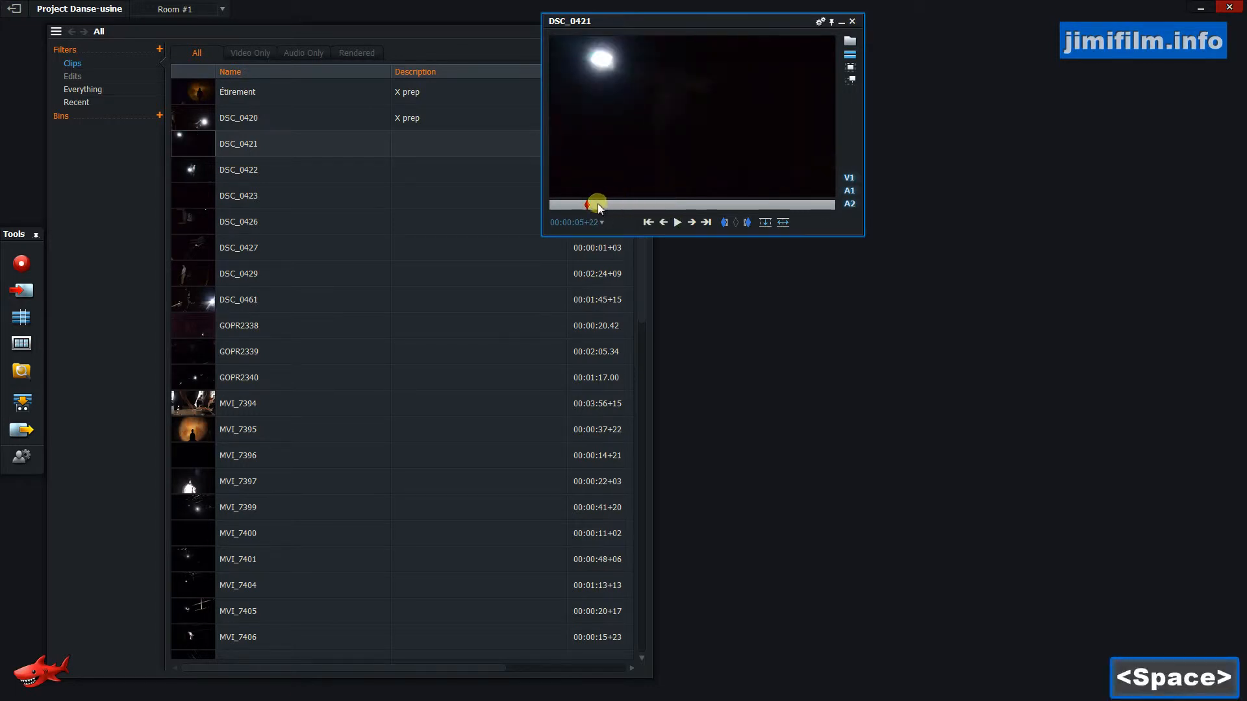
pyautogui.press('space')
pyautogui.press('space')
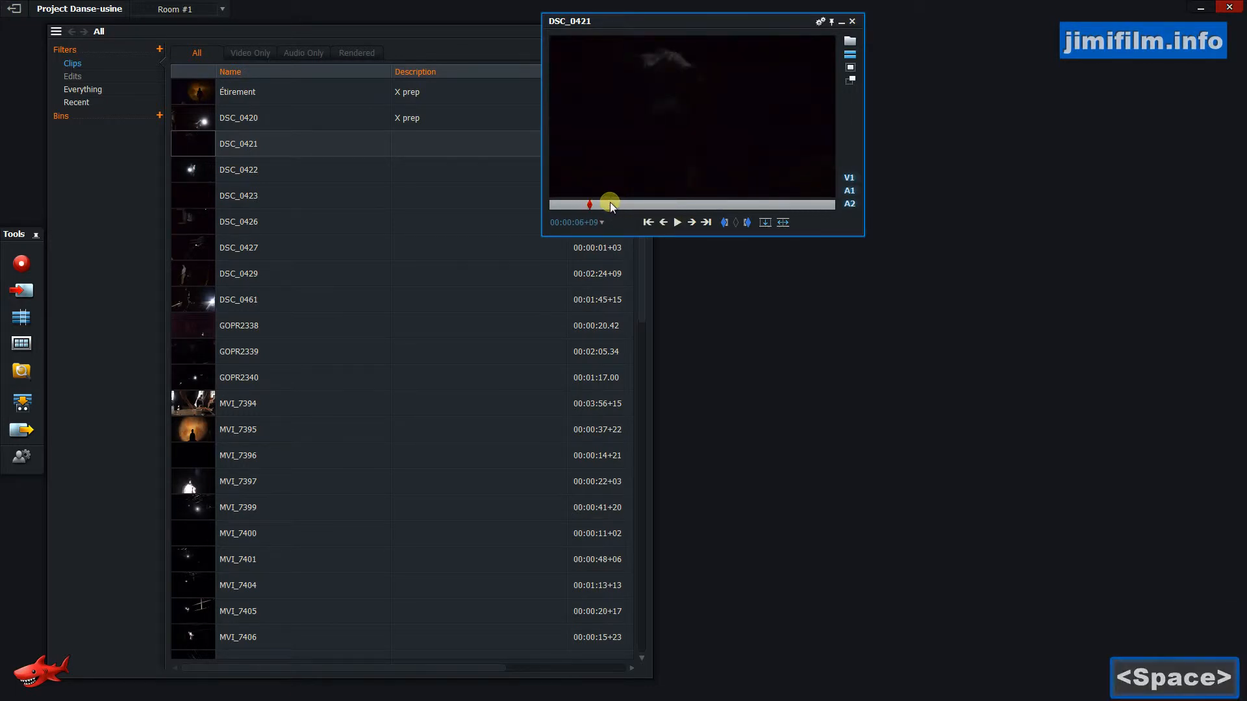
pyautogui.press('space')
pyautogui.press('l')
pyautogui.press('l')
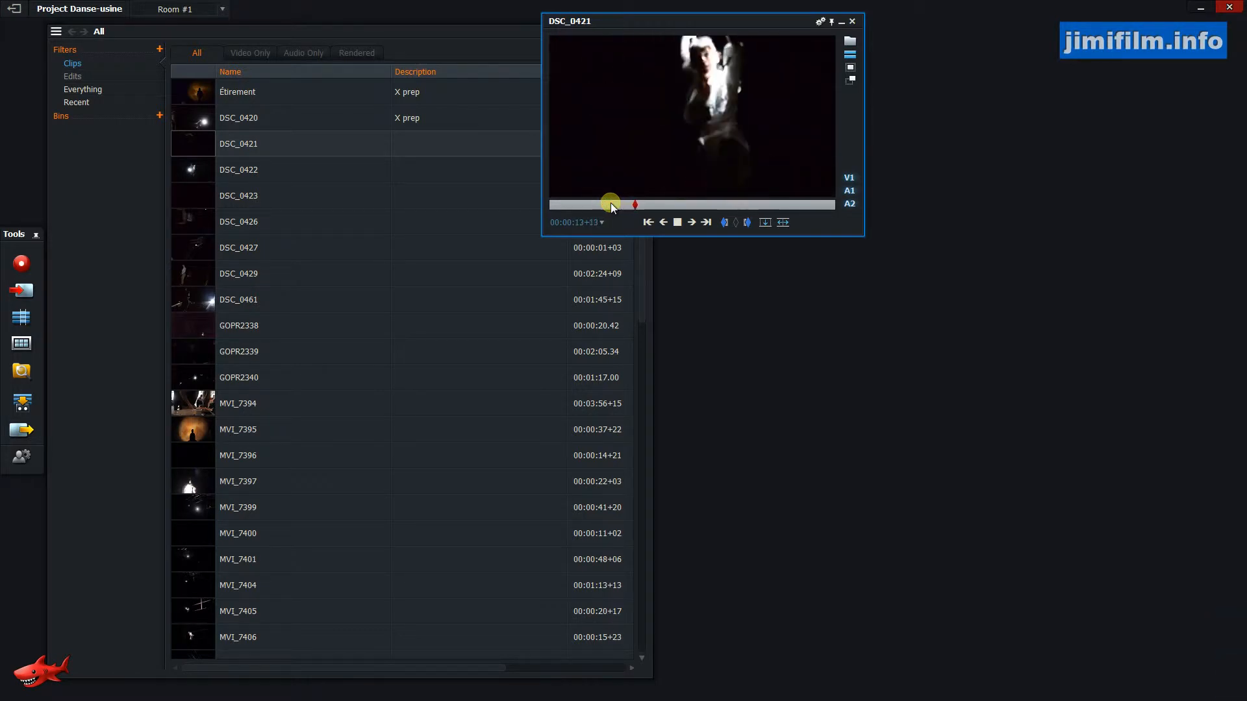
# Review DSC_0421 by pausing, playing in reverse and forward, scrub to its end, and close the viewer.
pyautogui.press('k')
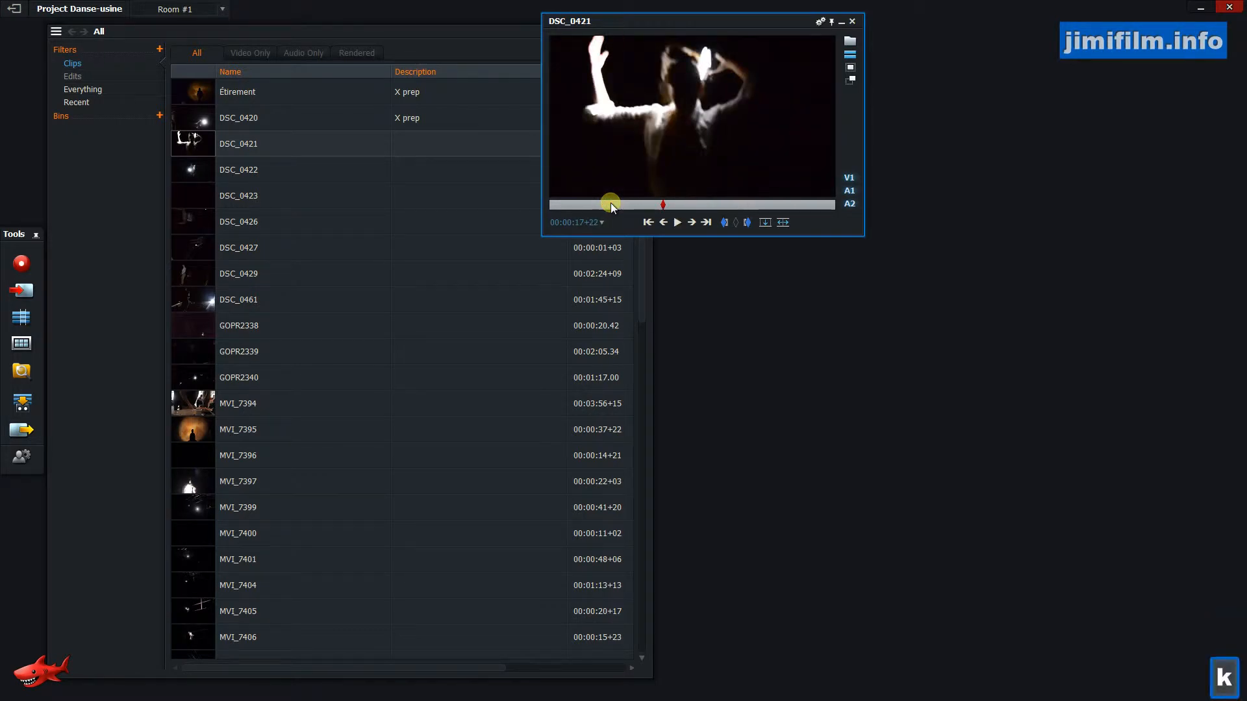
pyautogui.press('j')
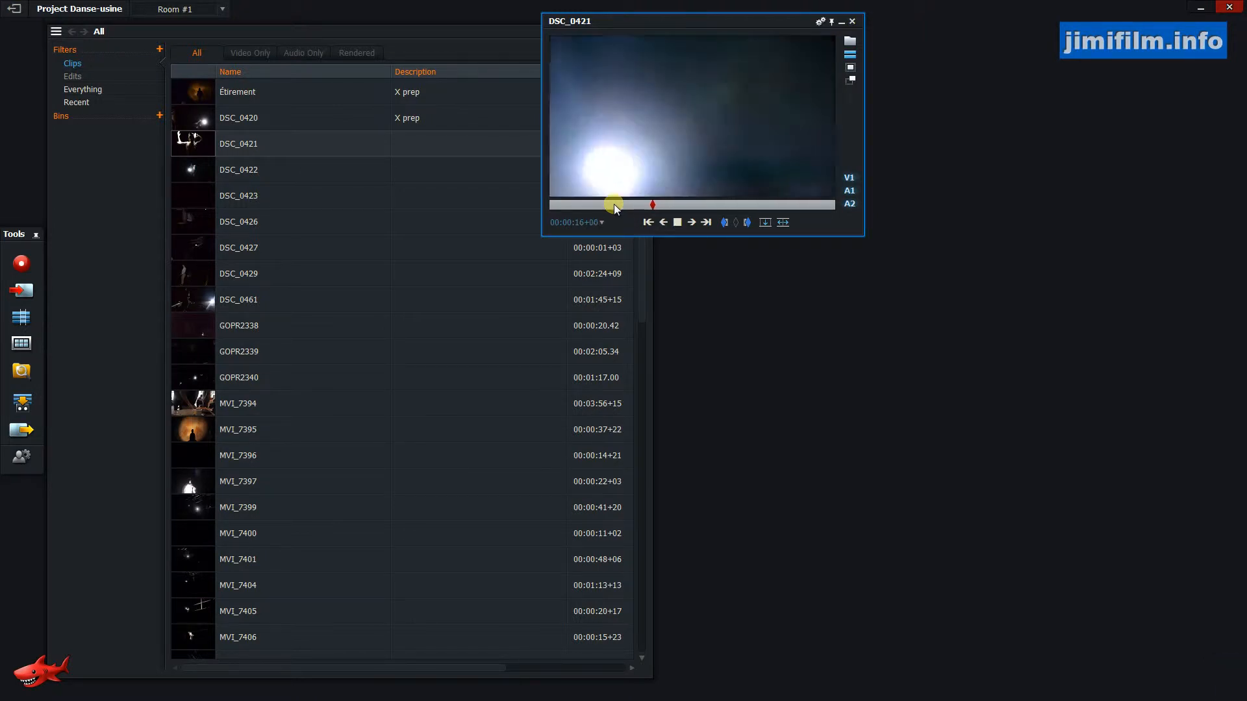
pyautogui.press('j')
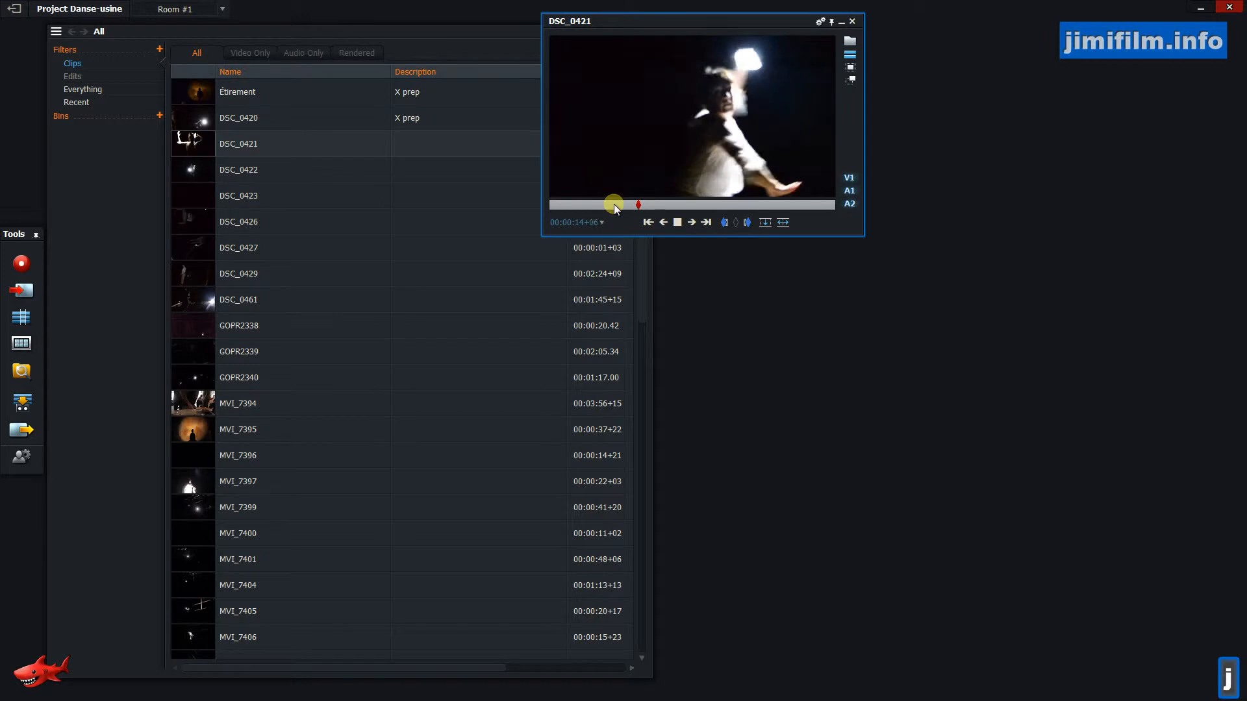
pyautogui.press('l')
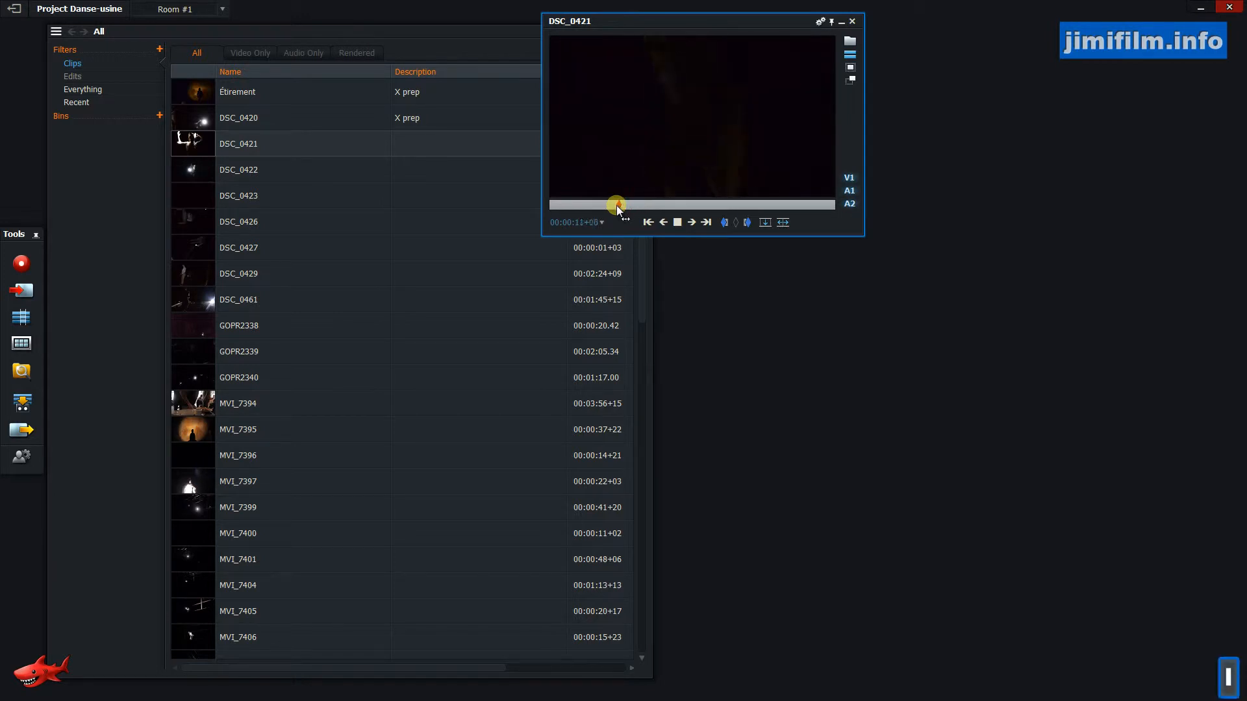
pyautogui.press('l')
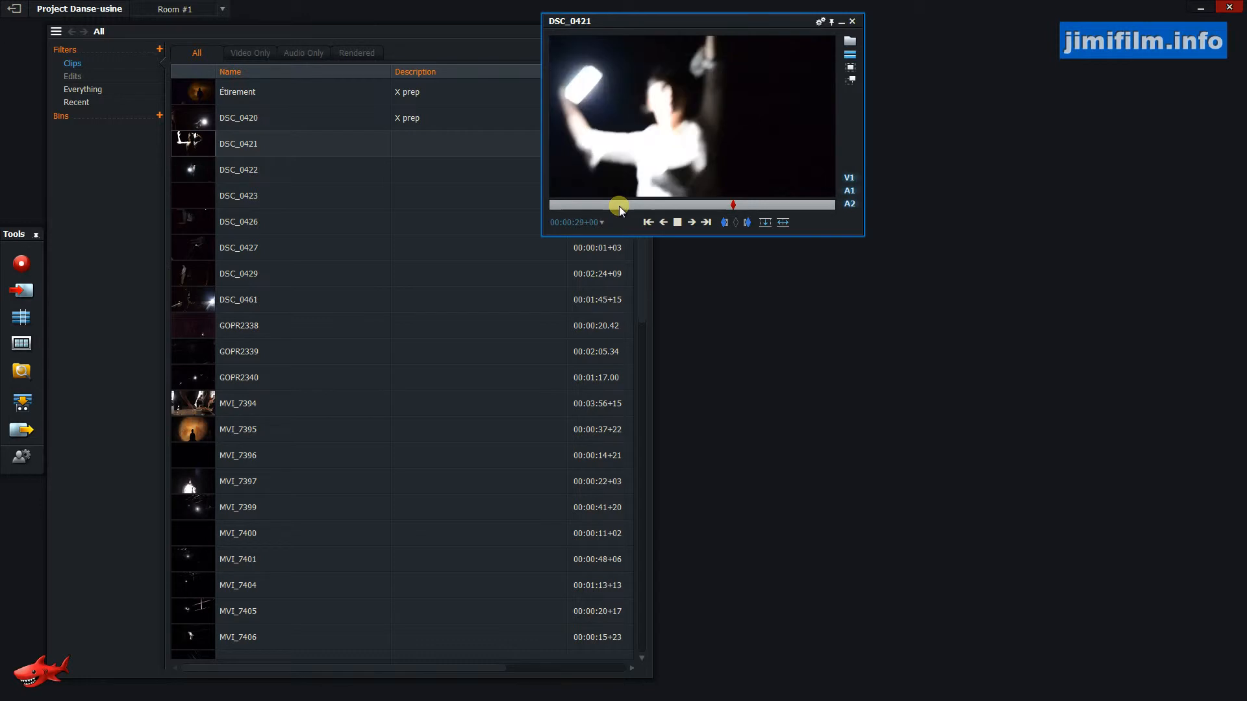
pyautogui.press('k')
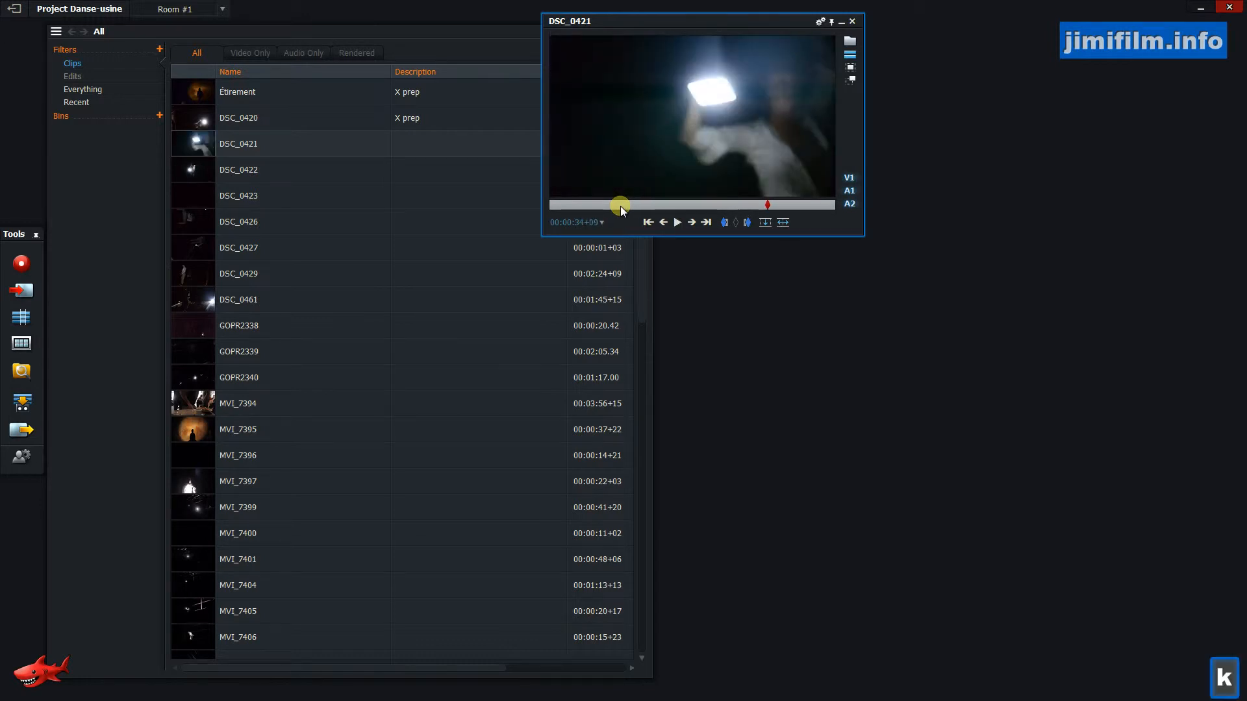
pyautogui.moveTo(767, 206); pyautogui.dragTo(828, 211)
pyautogui.click(852, 21)
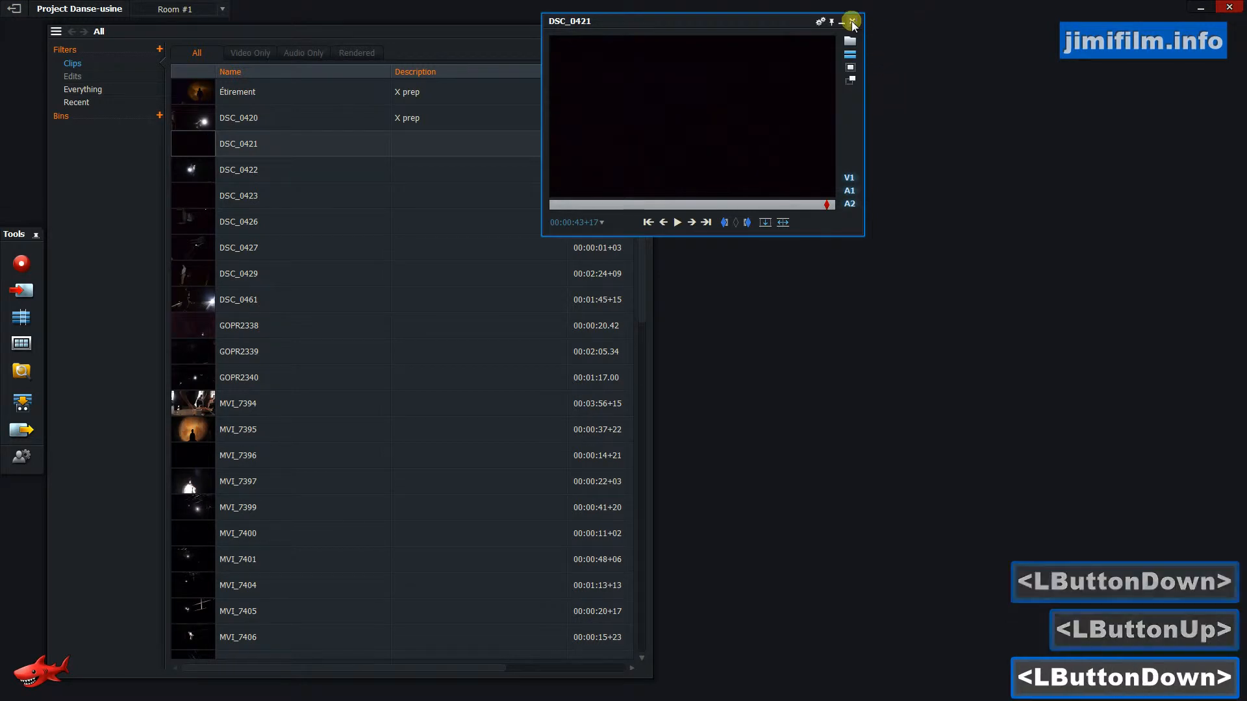
# Enter the description "Danse, cam shake, Plan moyen, Main lumiere" for clip DSC_0421.
pyautogui.click(417, 138)
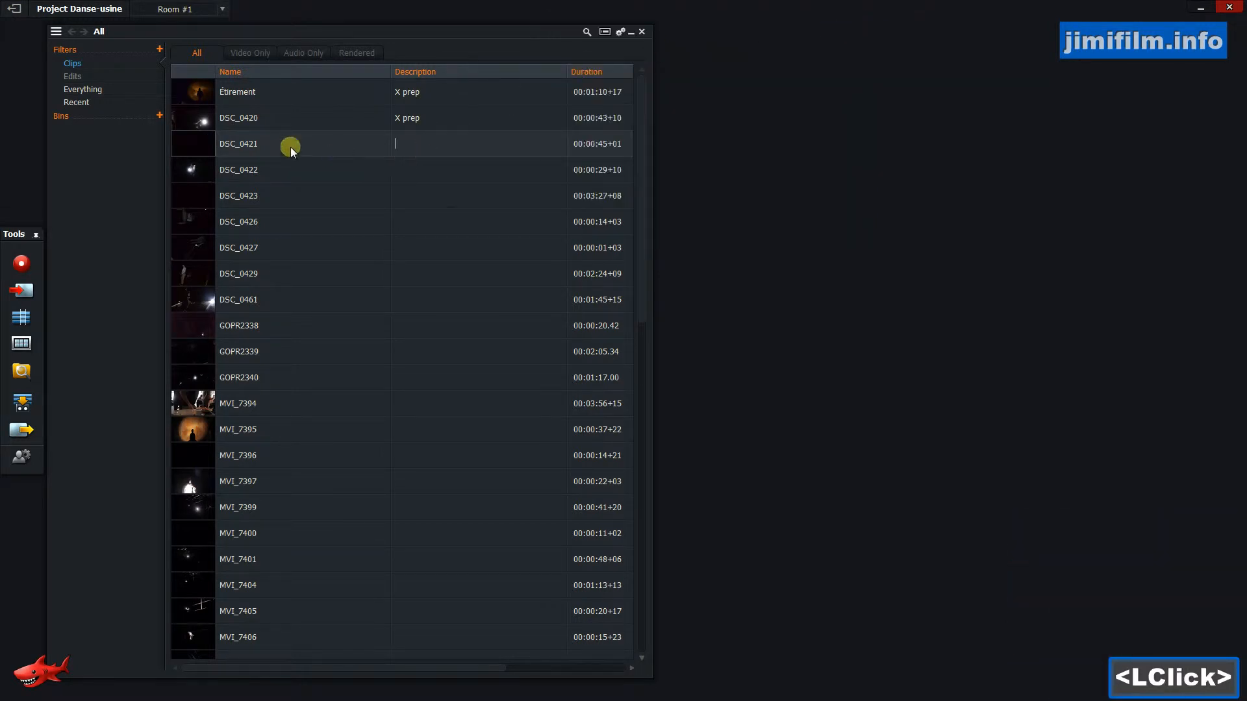
pyautogui.click(433, 151)
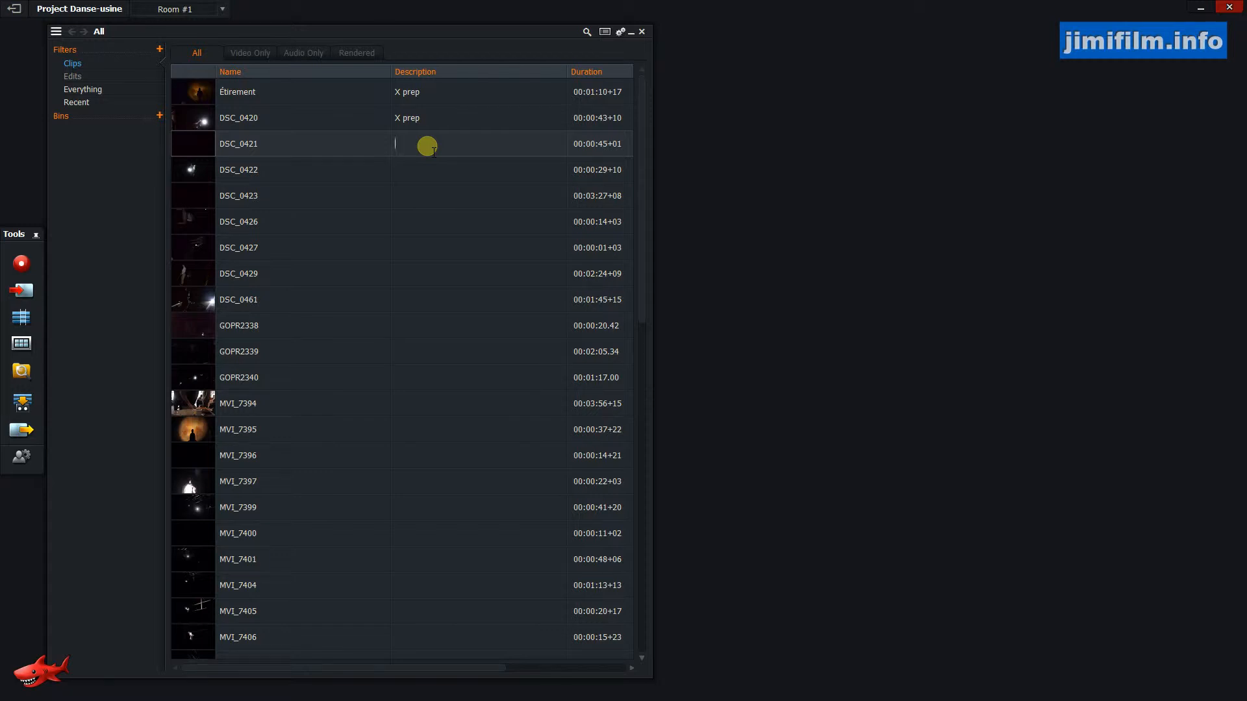
pyautogui.write('Dans')
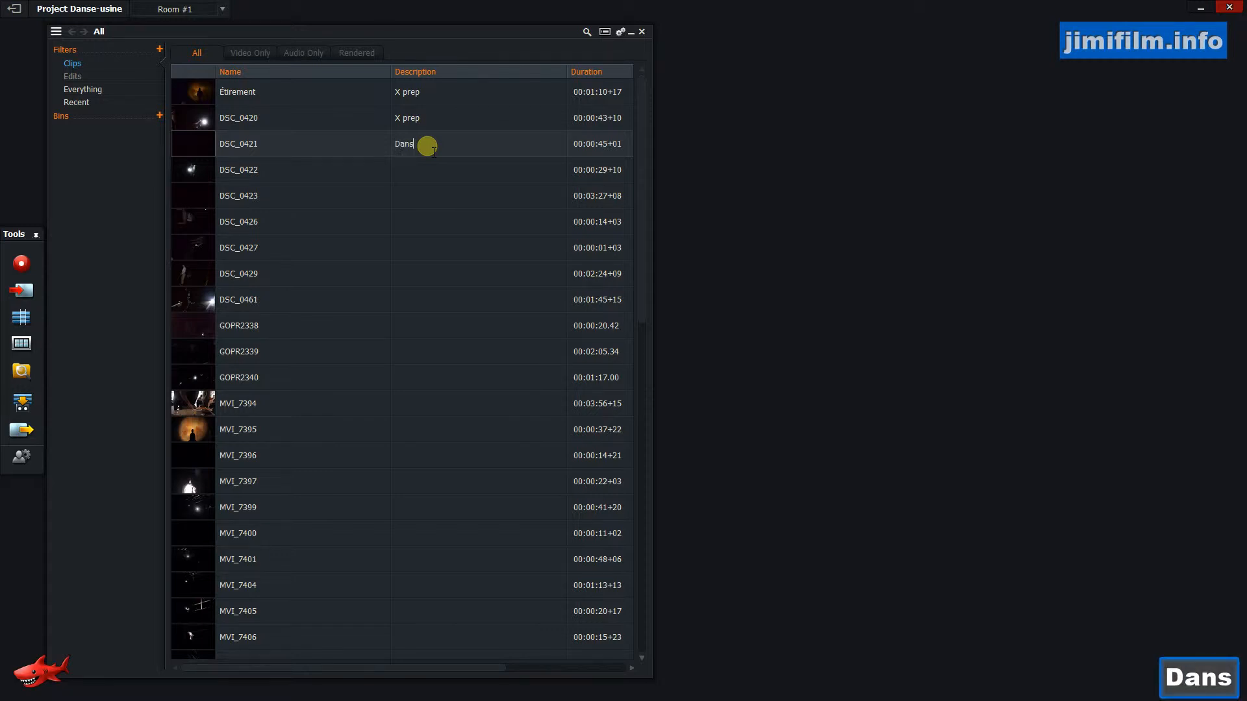
pyautogui.write('e, ')
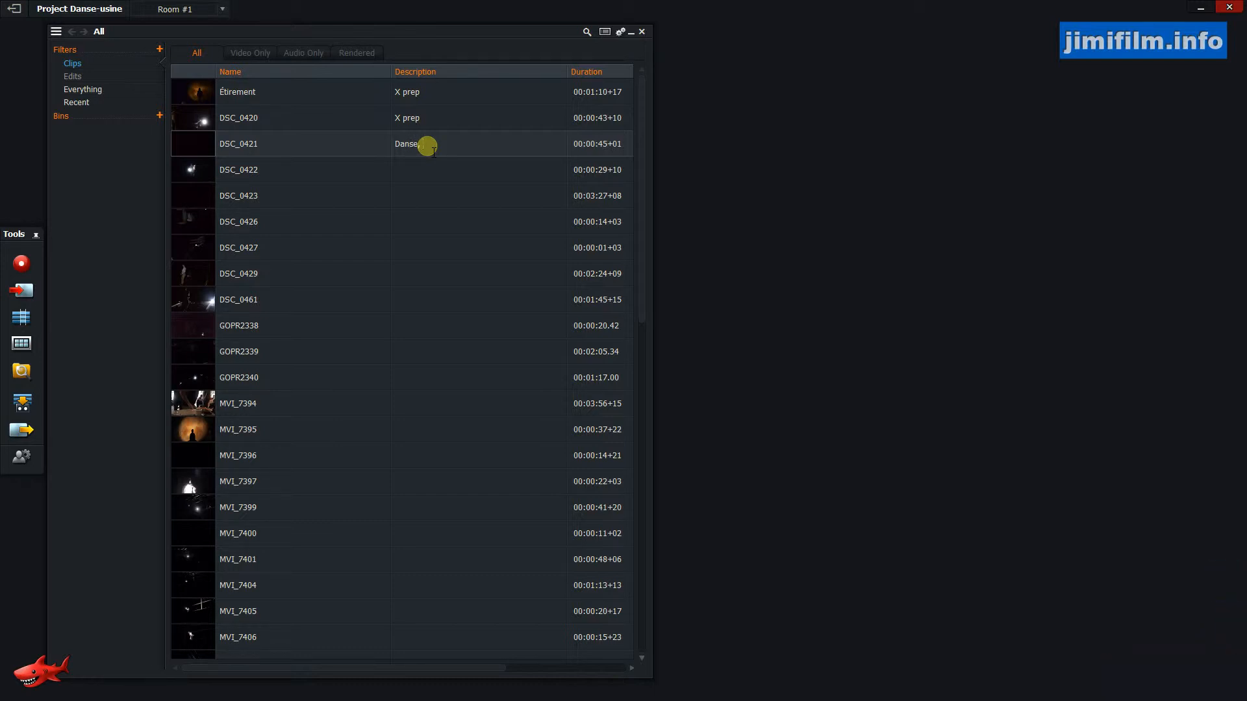
pyautogui.write('cam shake')
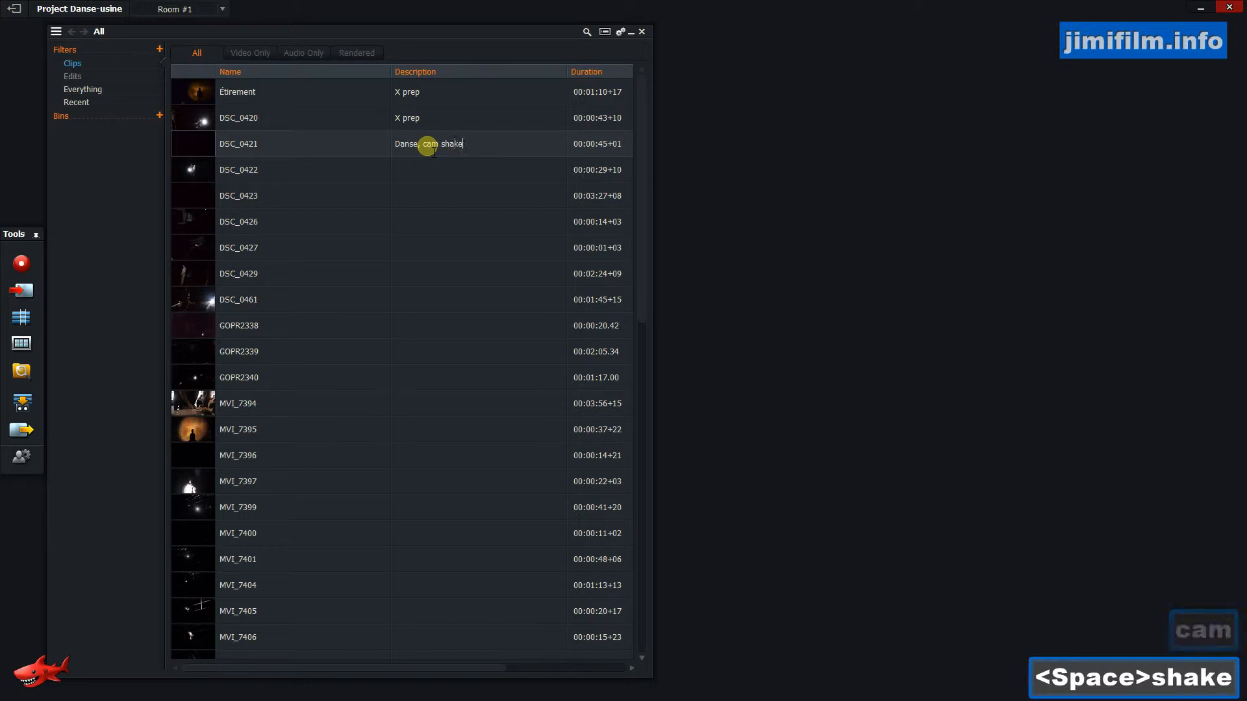
pyautogui.write(', ')
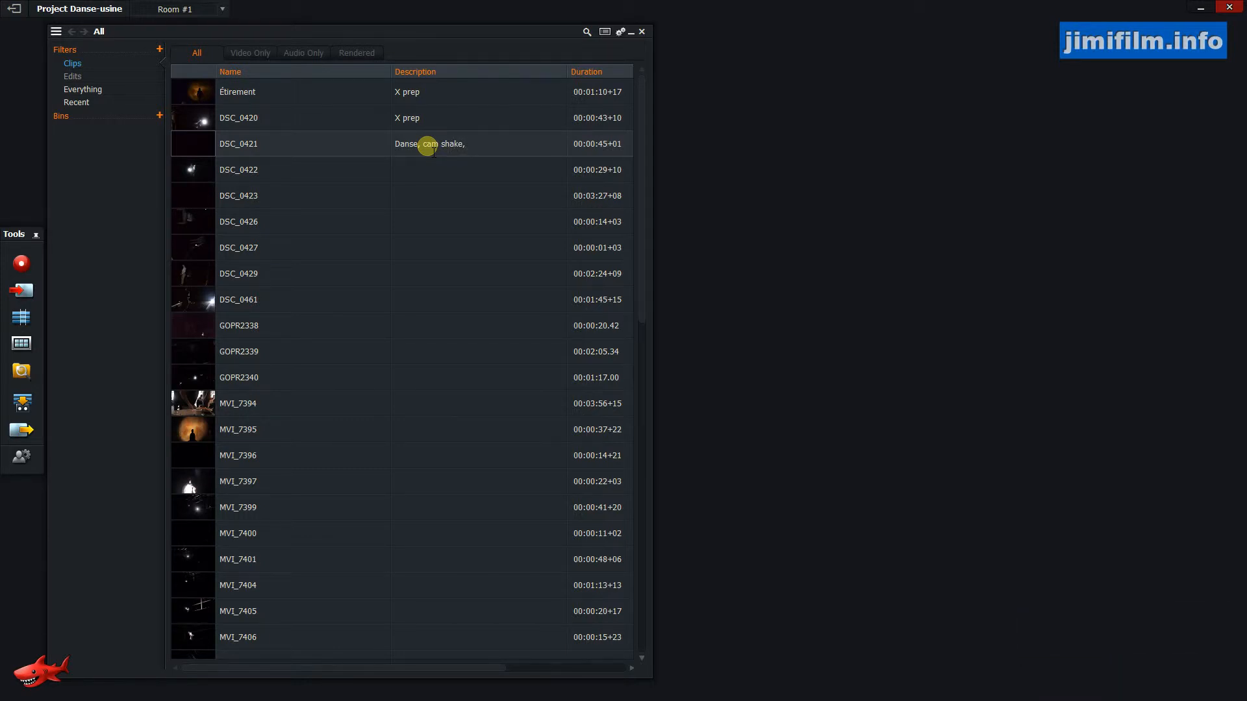
pyautogui.write('Plan')
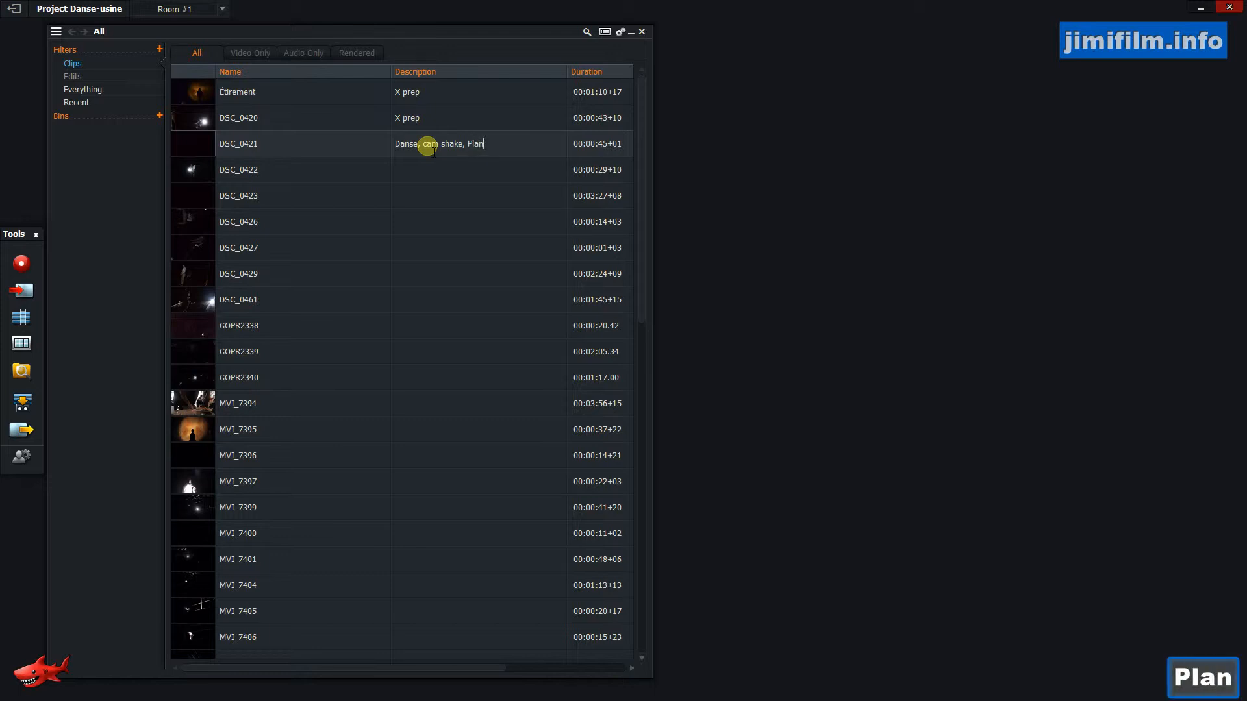
pyautogui.write(' moyen.')
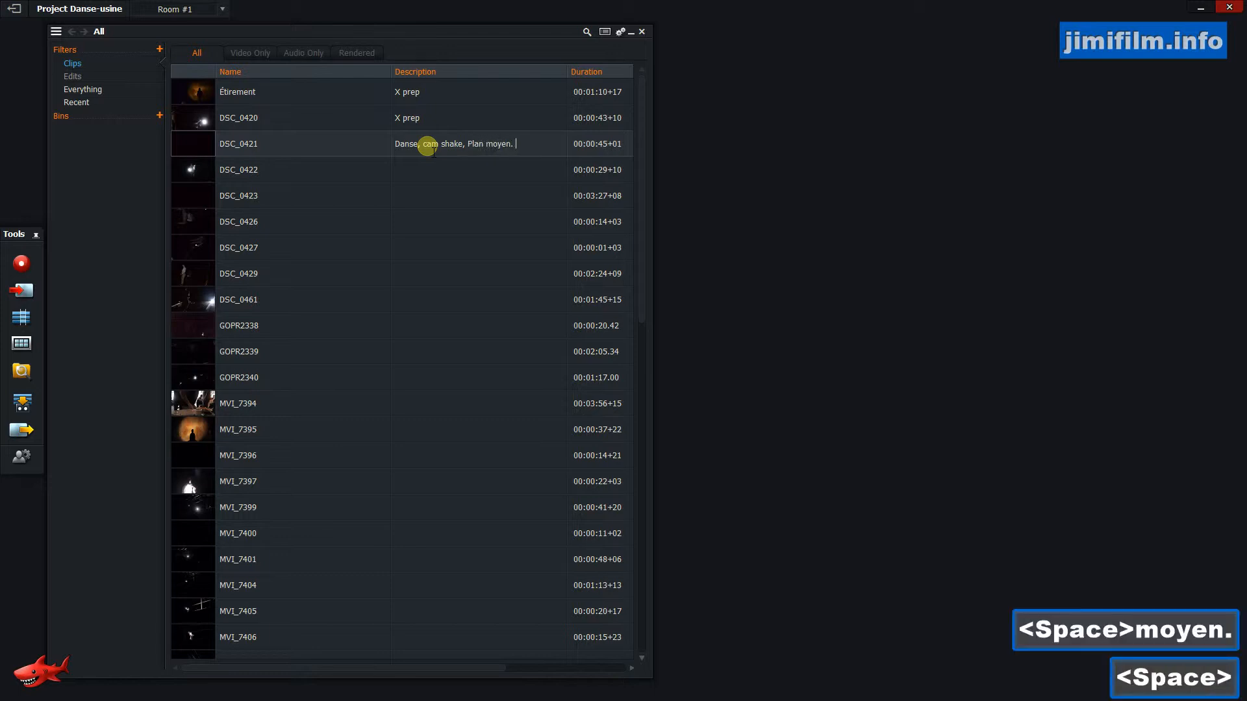
pyautogui.press('BackSpace')
pyautogui.press('BackSpace')
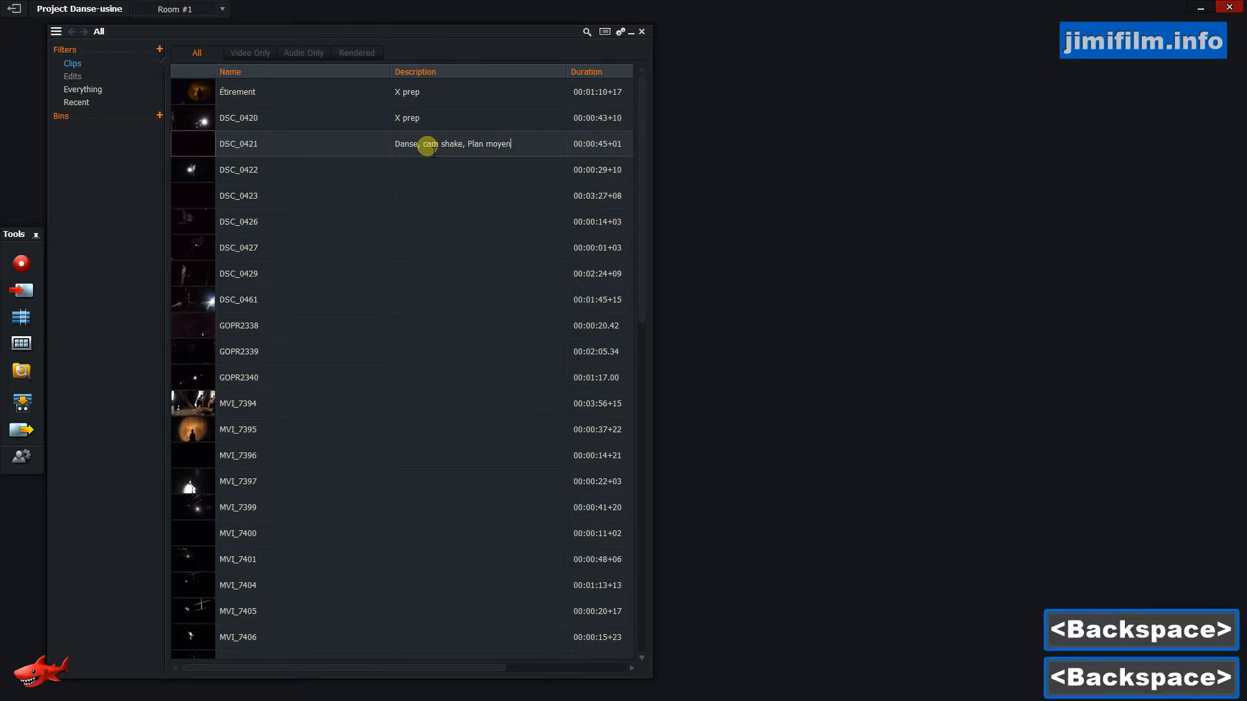
pyautogui.write(', ')
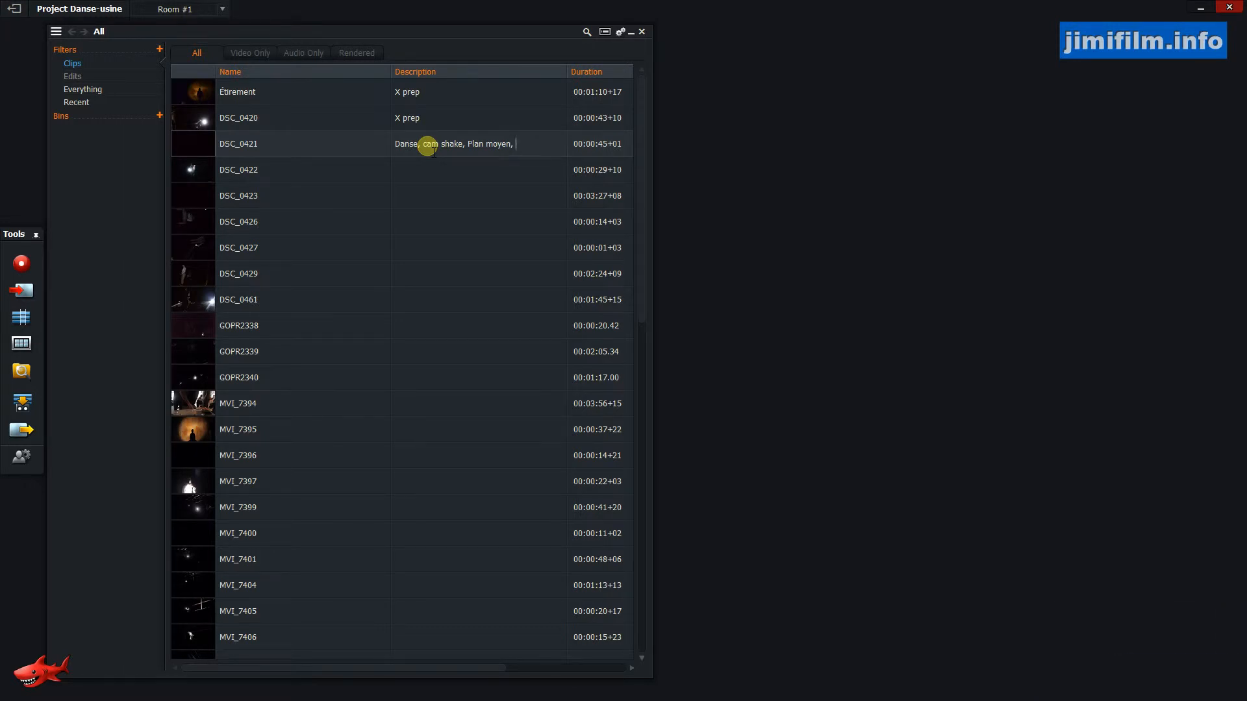
pyautogui.write('Main')
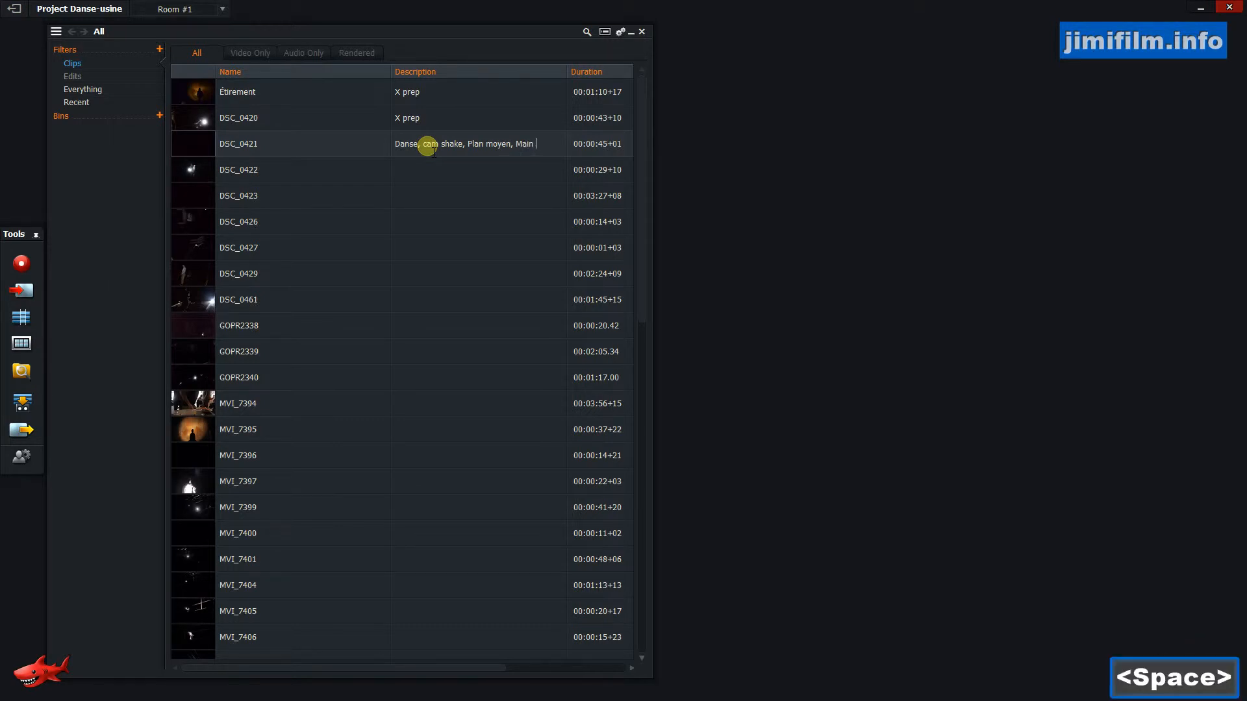
pyautogui.write(' lumiere')
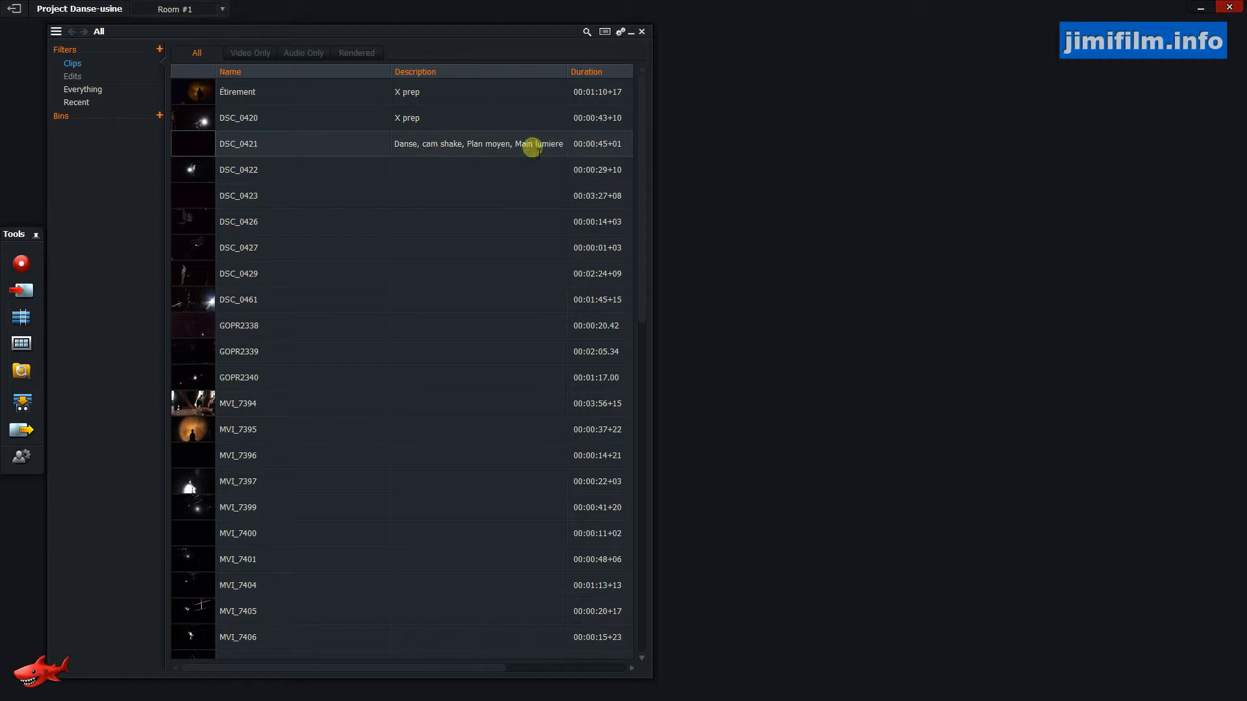
# Open clip DSC_0422 in a viewer, scrub partway through it, and close the viewer.
pyautogui.click(188, 174)
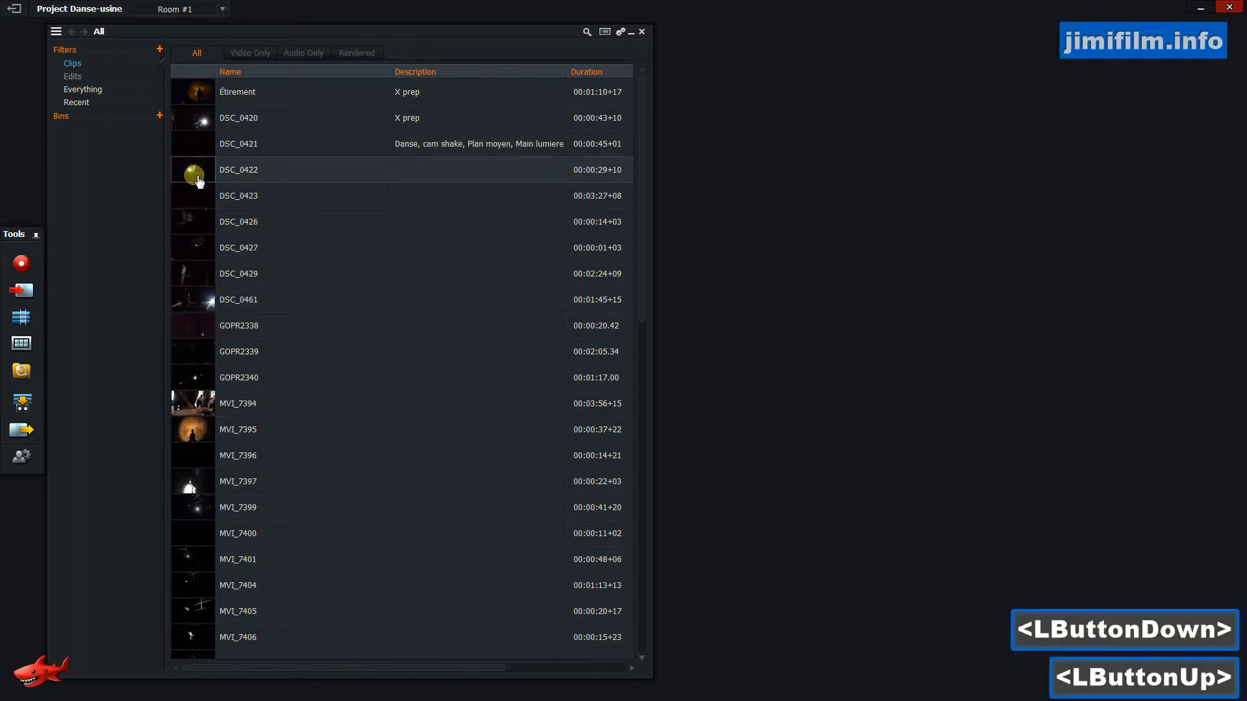
pyautogui.doubleClick(204, 174)
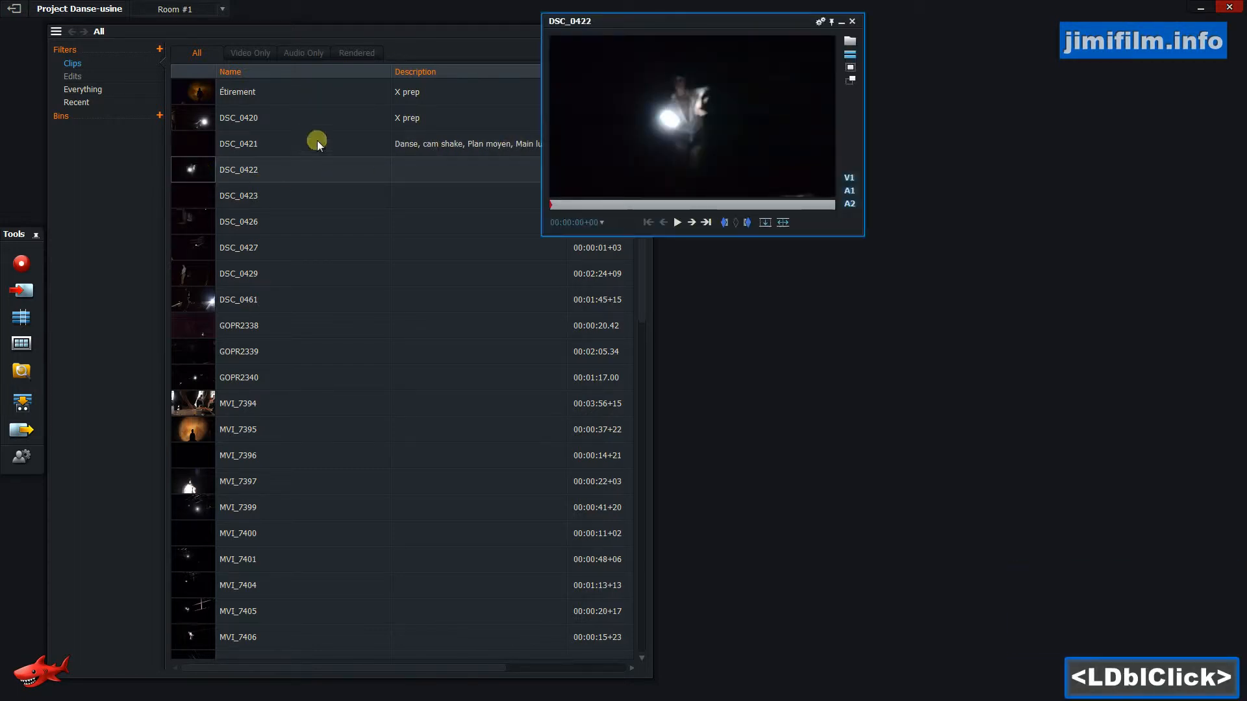
pyautogui.moveTo(564, 209); pyautogui.dragTo(649, 210)
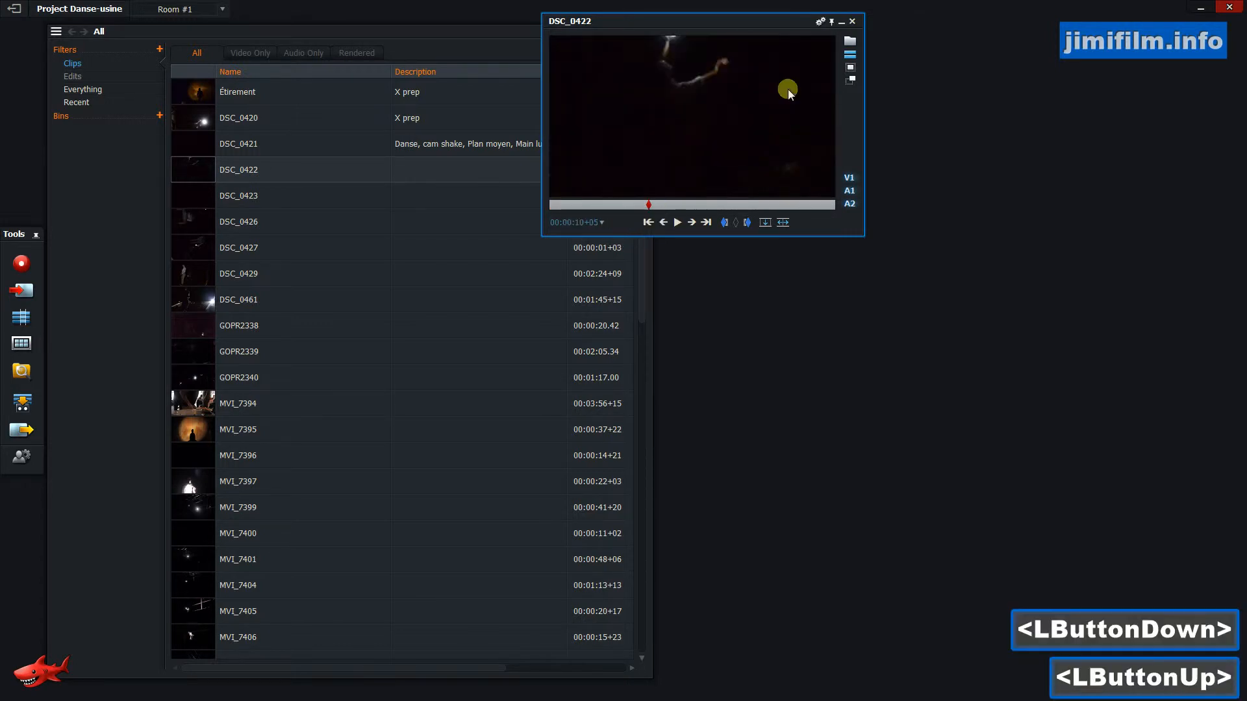
pyautogui.click(852, 26)
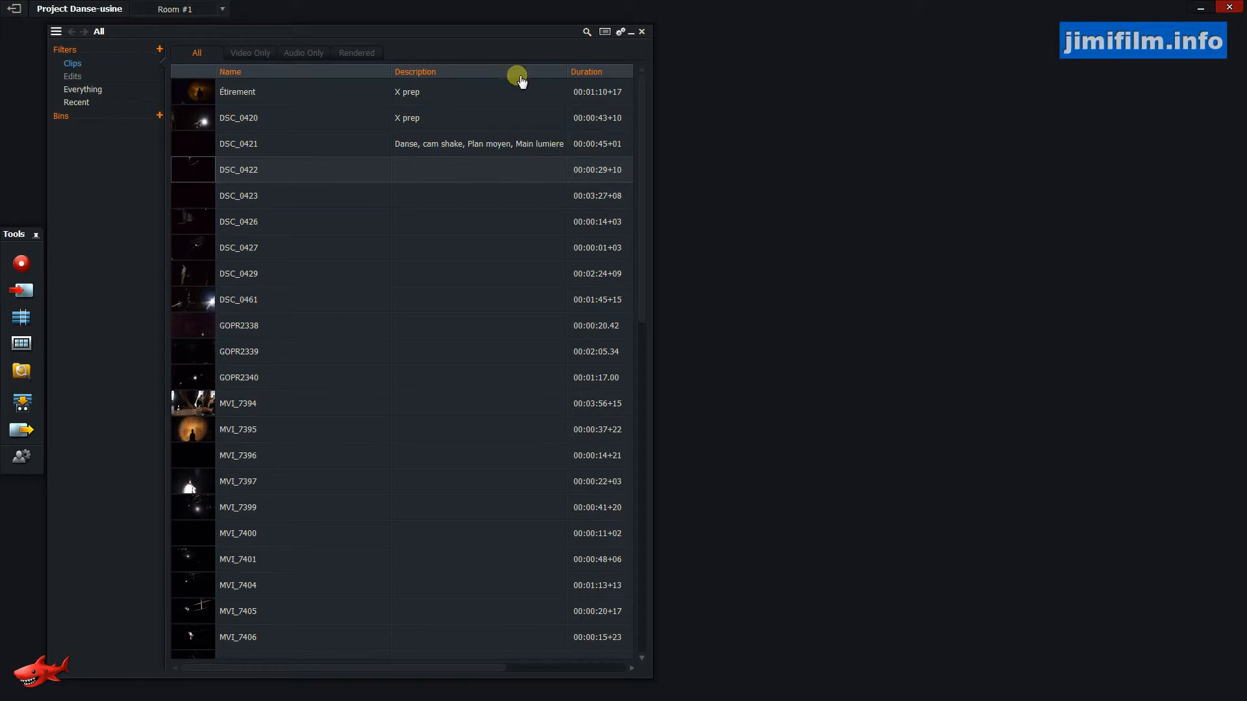
# Search the whole project's clip names for lumiere.
pyautogui.click(588, 33)
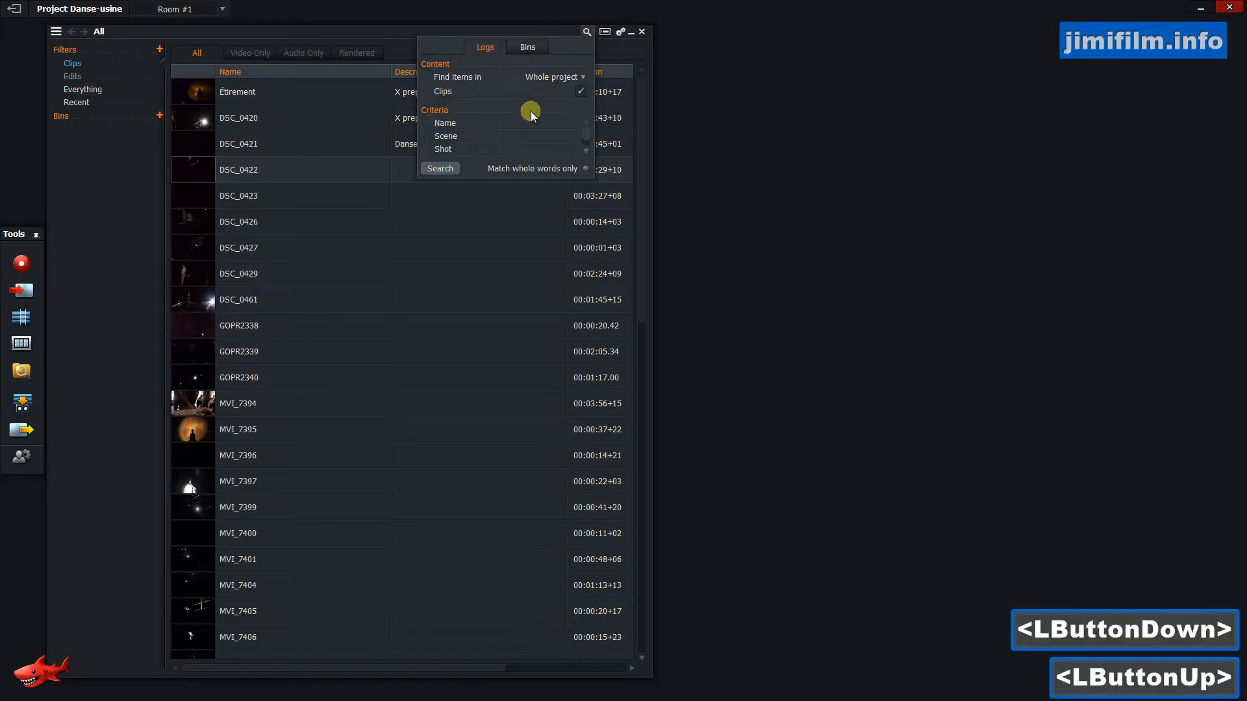
pyautogui.write('dd')
pyautogui.press('BackSpace')
pyautogui.press('BackSpace')
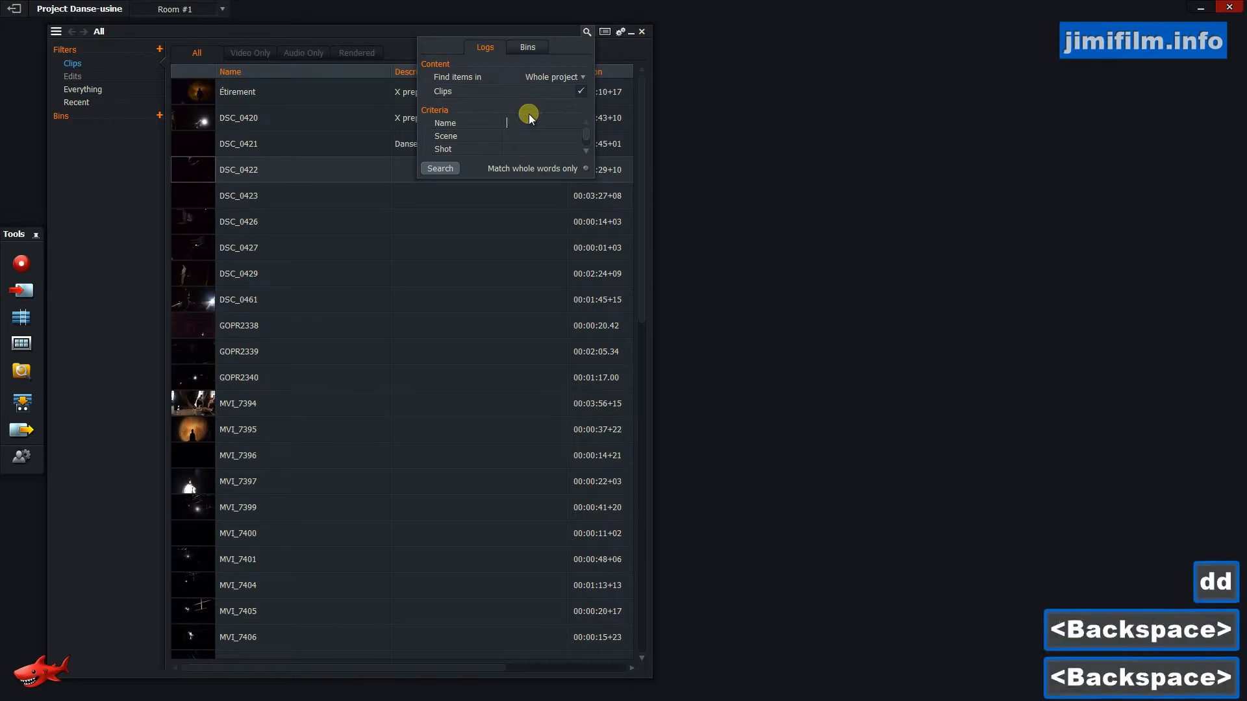
pyautogui.write('lumiere')
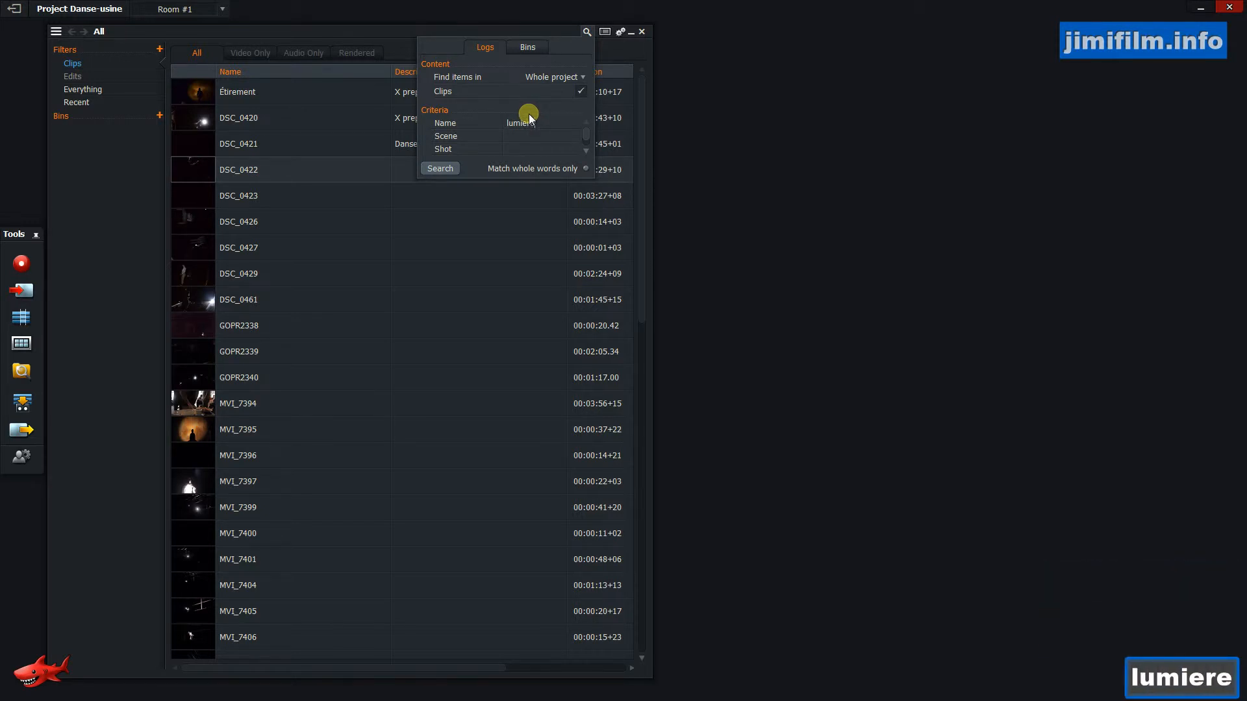
pyautogui.press('Return')
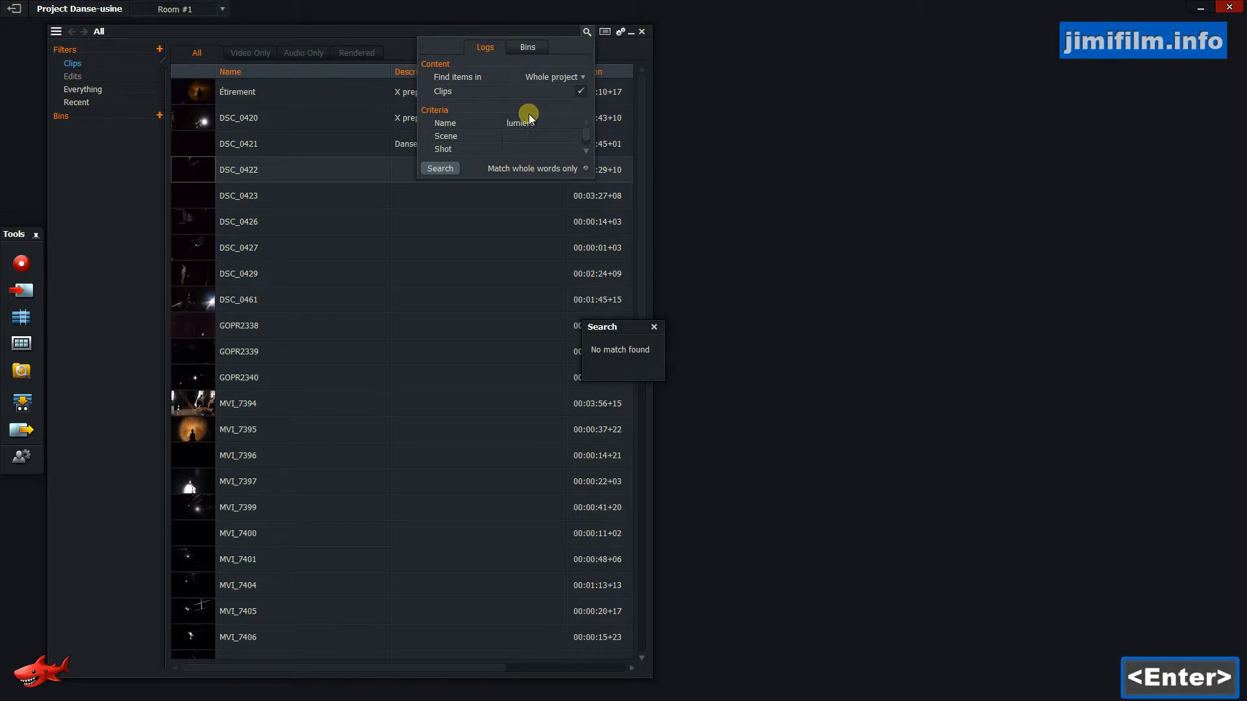
# Enter lumiere as the Description search criterion.
pyautogui.click(543, 133)
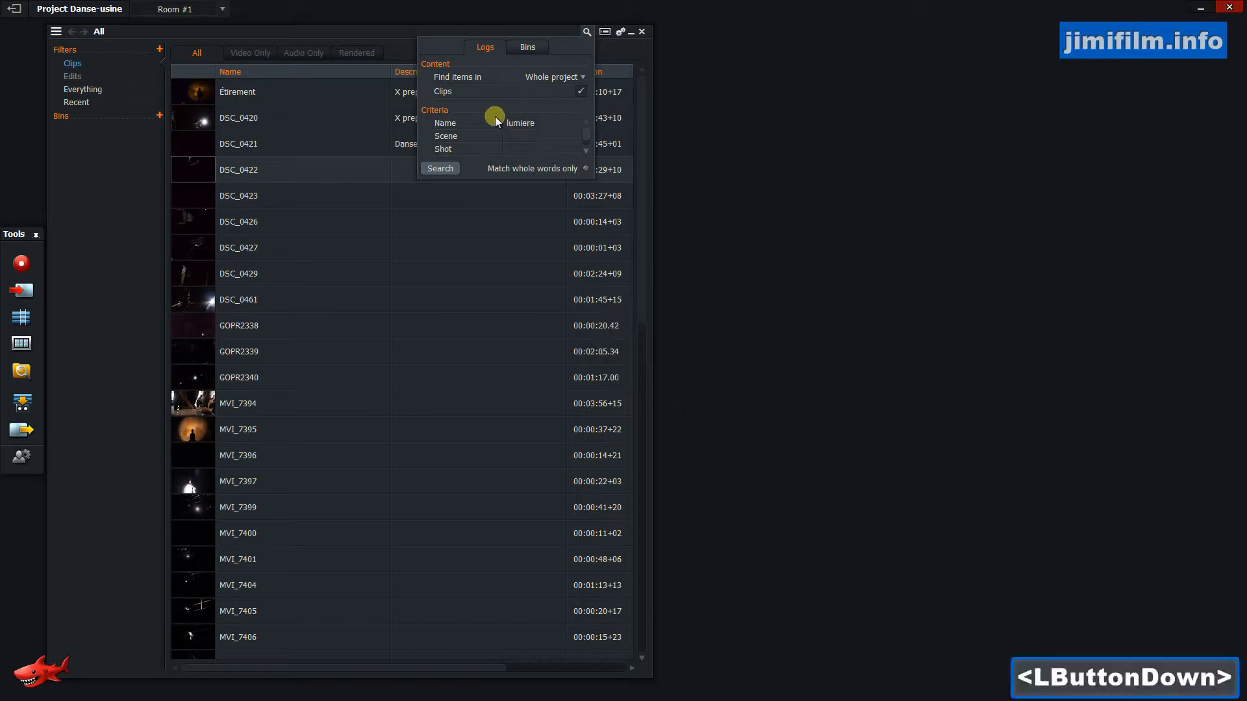
pyautogui.moveTo(585, 146); pyautogui.dragTo(591, 134)
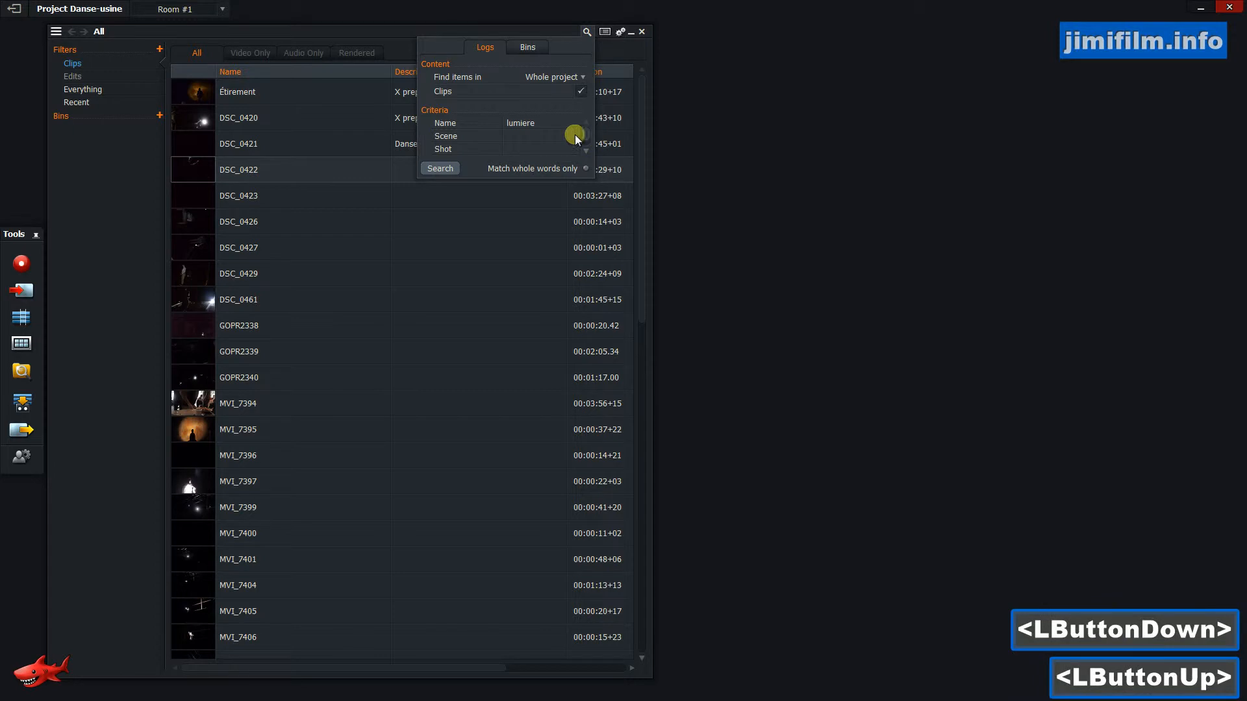
pyautogui.click(587, 155)
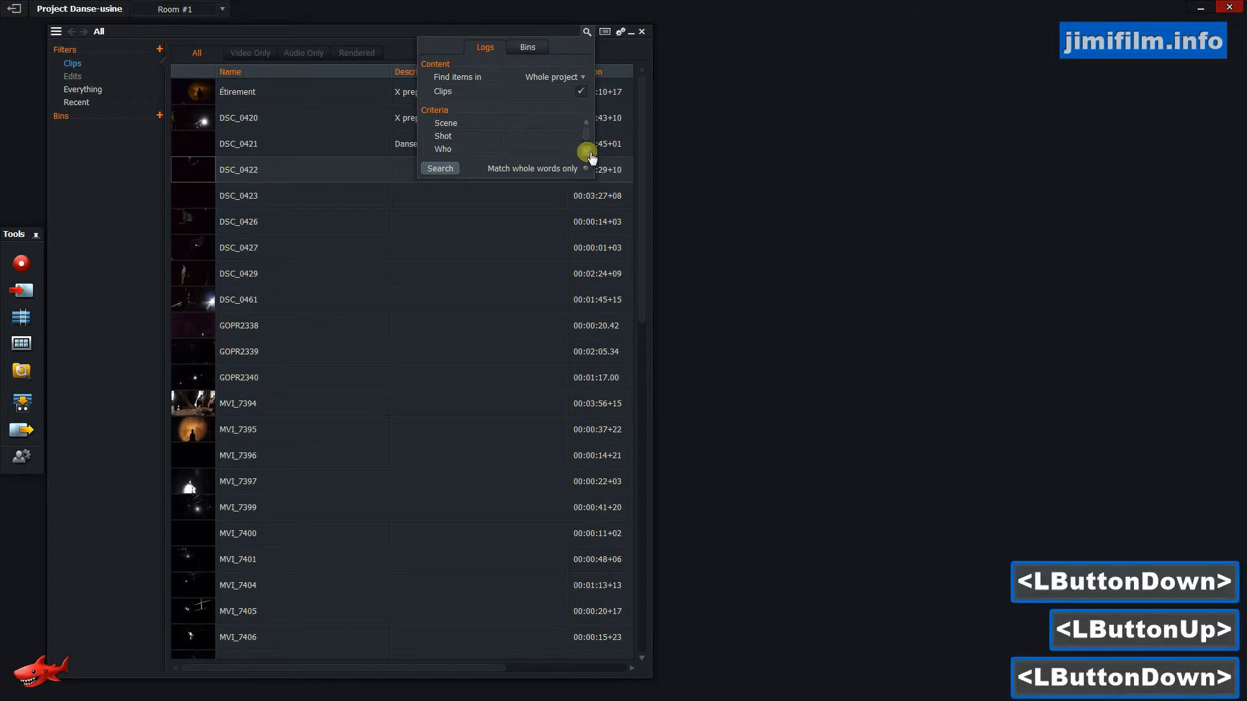
pyautogui.scroll(1, 578, 142)
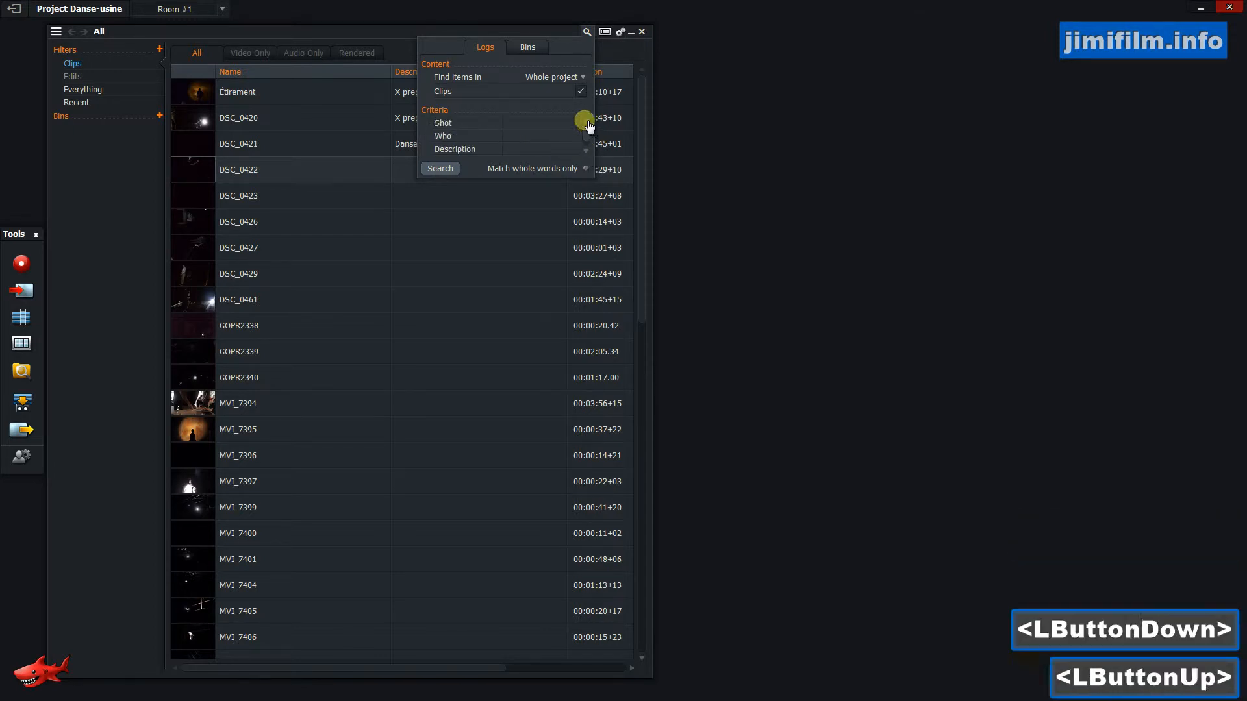
pyautogui.click(517, 151)
pyautogui.write('lumiere')
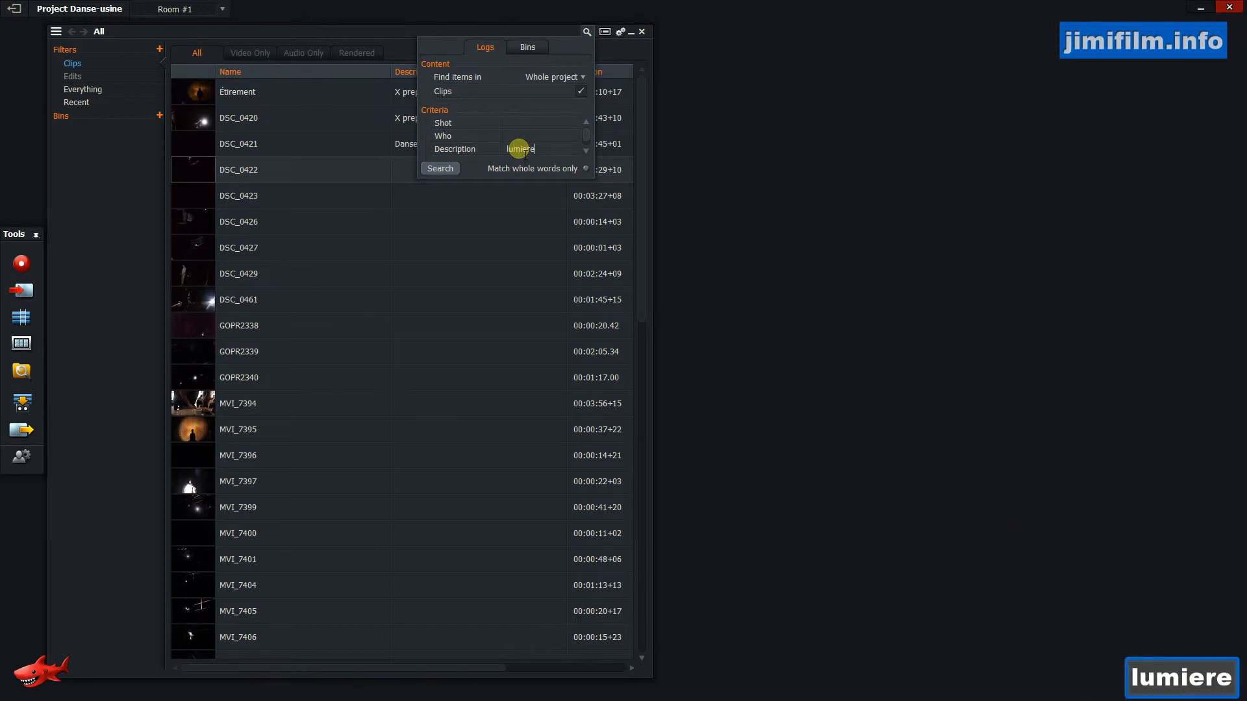
# Clear the Name search criterion and run the search.
pyautogui.moveTo(587, 136); pyautogui.dragTo(585, 123)
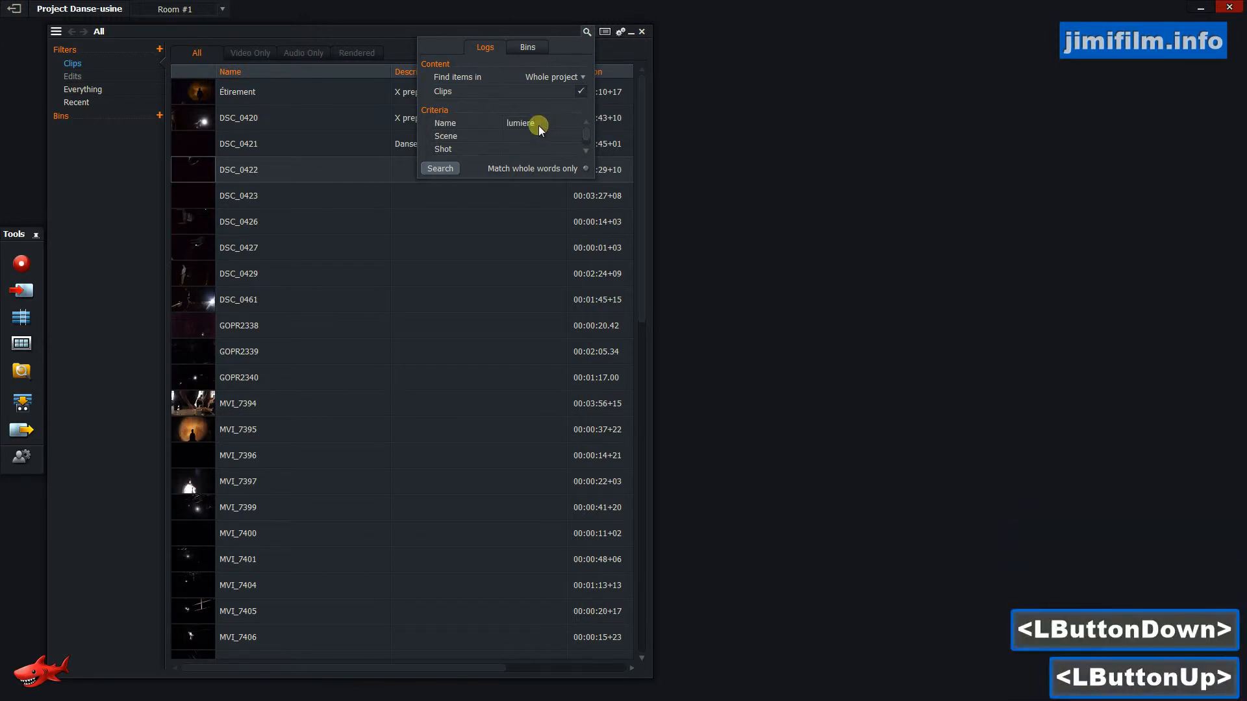
pyautogui.click(509, 123)
pyautogui.press('Delete')
pyautogui.press('Delete')
pyautogui.press('Delete')
pyautogui.press('Delete')
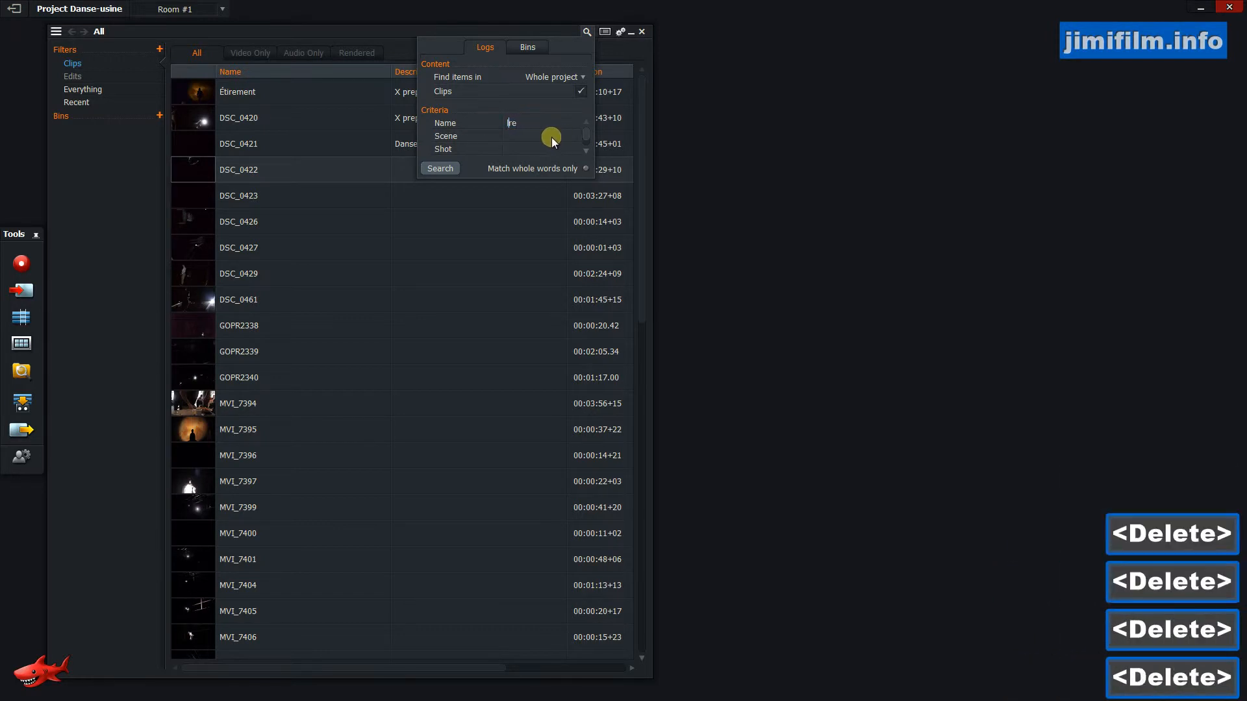
pyautogui.press('BackSpace')
pyautogui.click(432, 168)
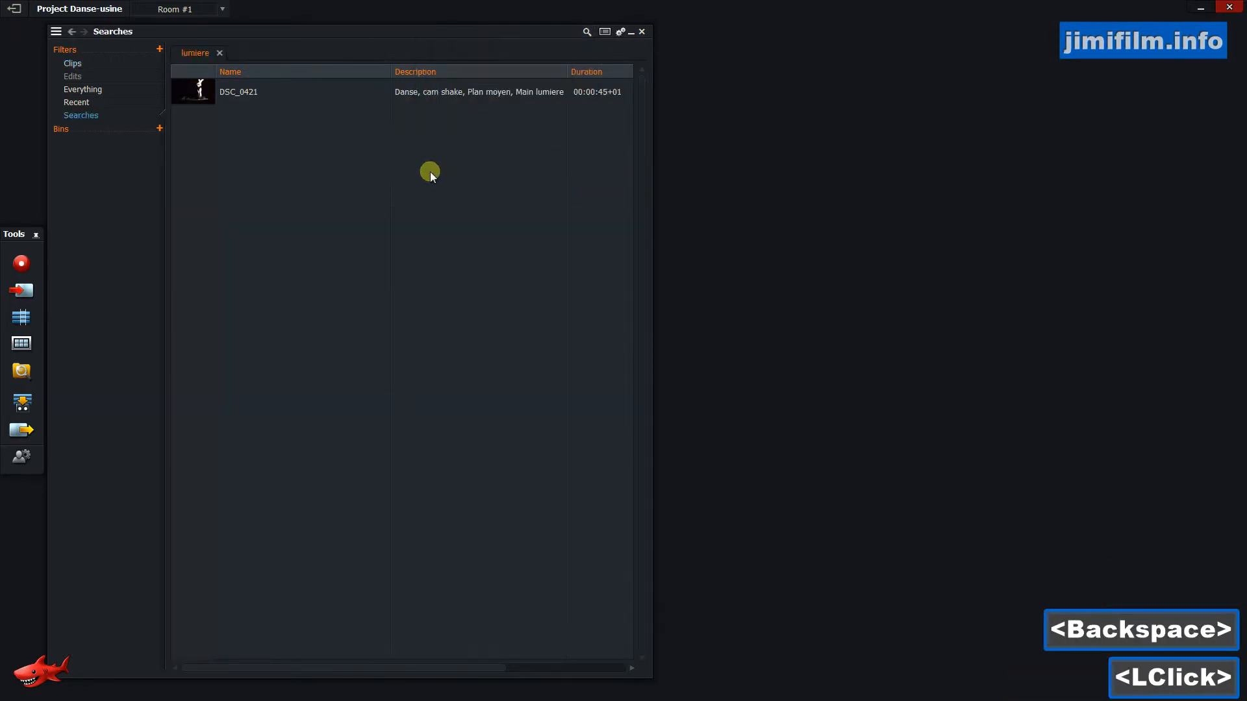
# Return from the search results to the full list of clips.
pyautogui.click(432, 93)
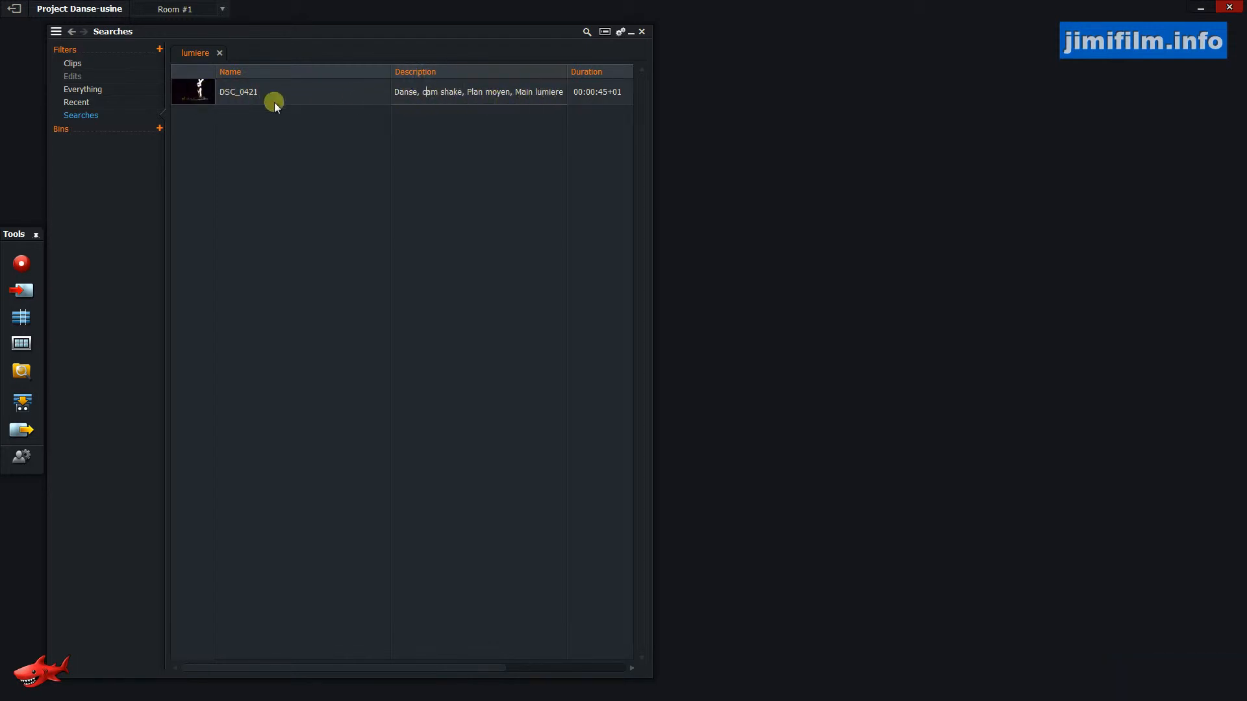
pyautogui.click(587, 33)
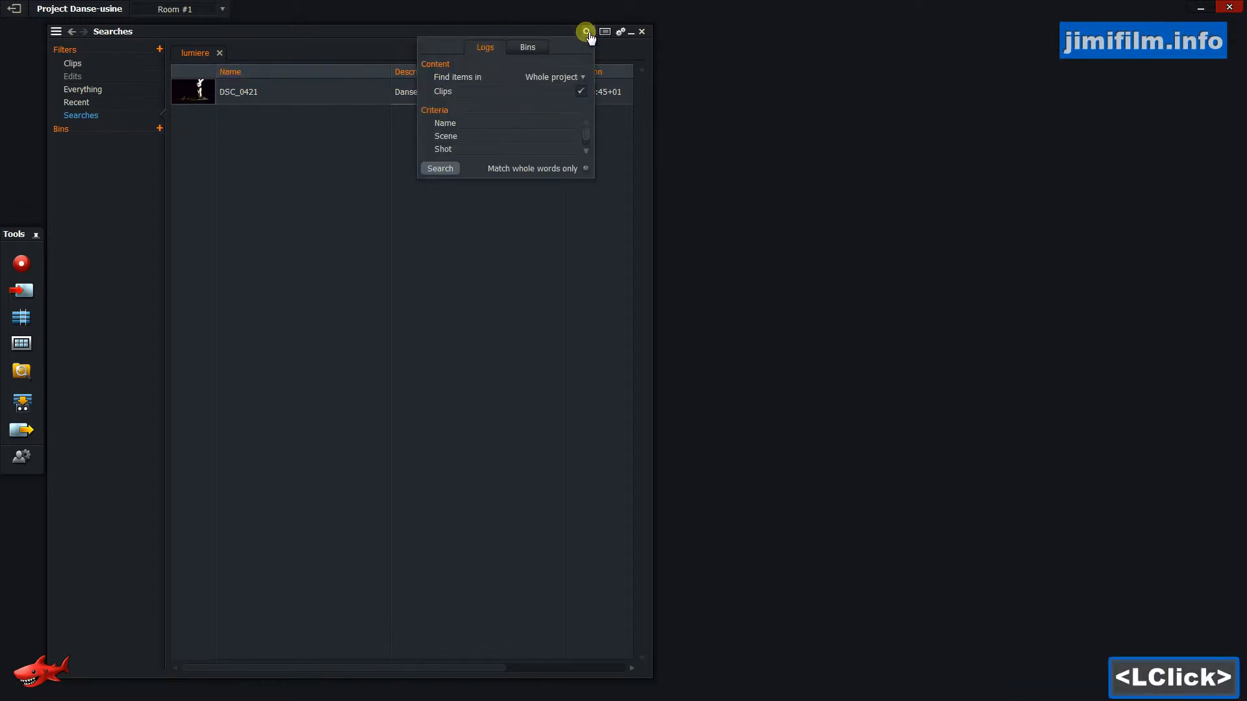
pyautogui.click(587, 33)
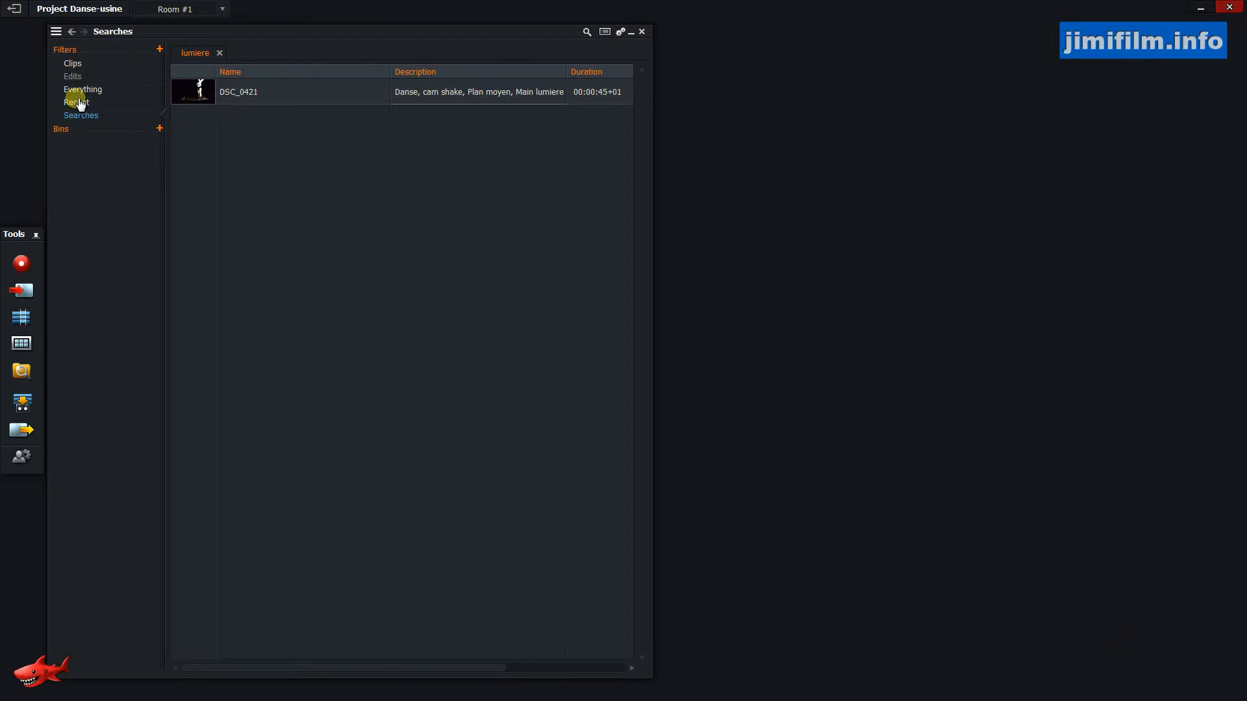
pyautogui.click(73, 64)
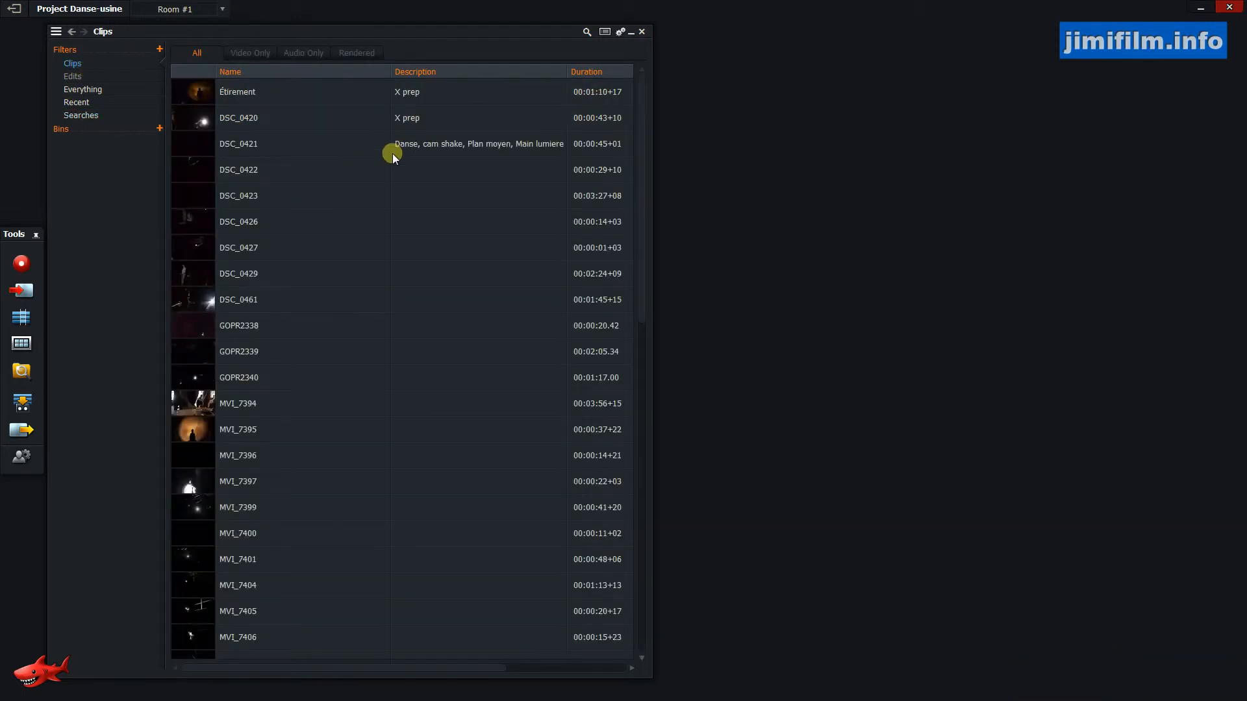
# Create a new bin in the project.
pyautogui.click(251, 171)
pyautogui.click(104, 175)
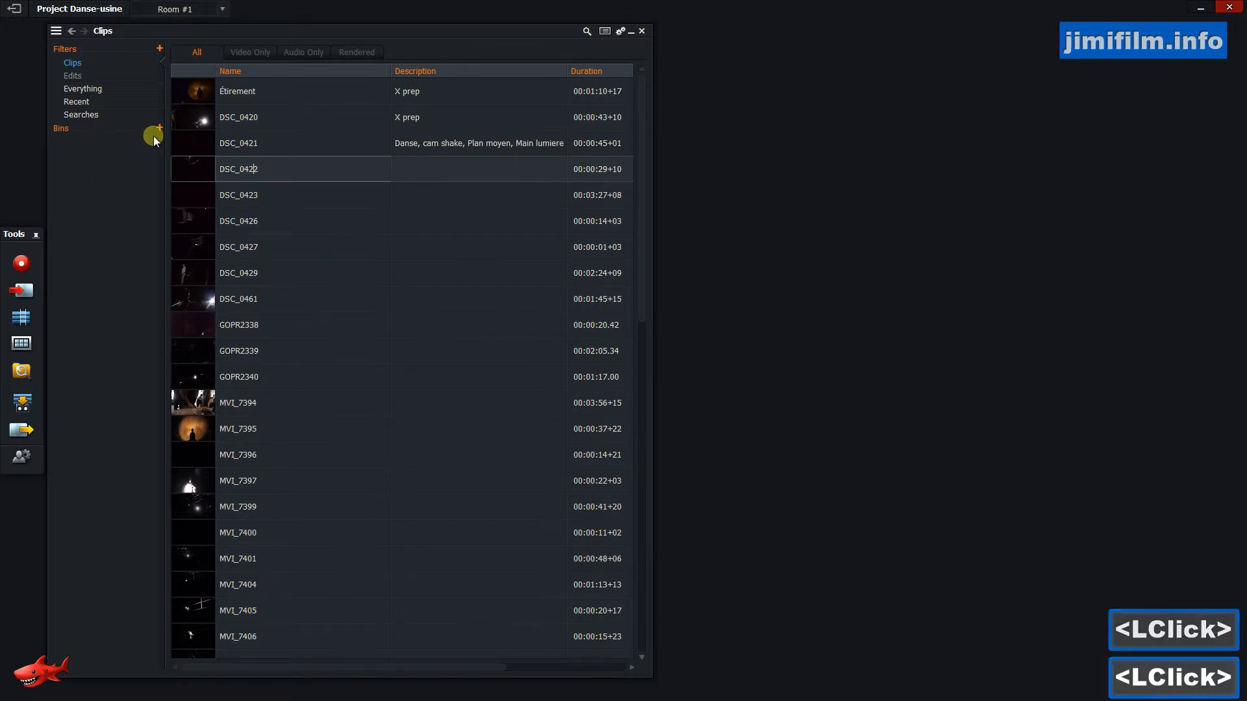
pyautogui.click(160, 130)
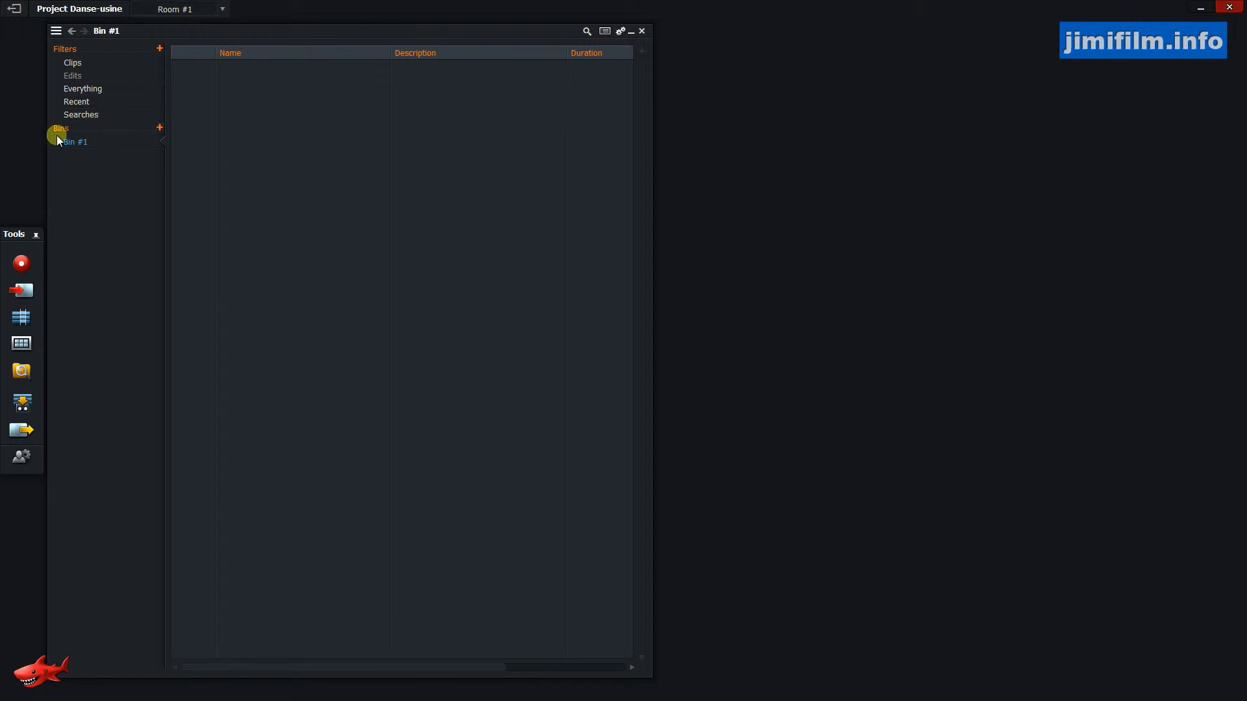
# Rename the new bin as Scene 1.
pyautogui.doubleClick(91, 148)
pyautogui.moveTo(84, 143); pyautogui.dragTo(38, 138)
pyautogui.write('Scene 1')
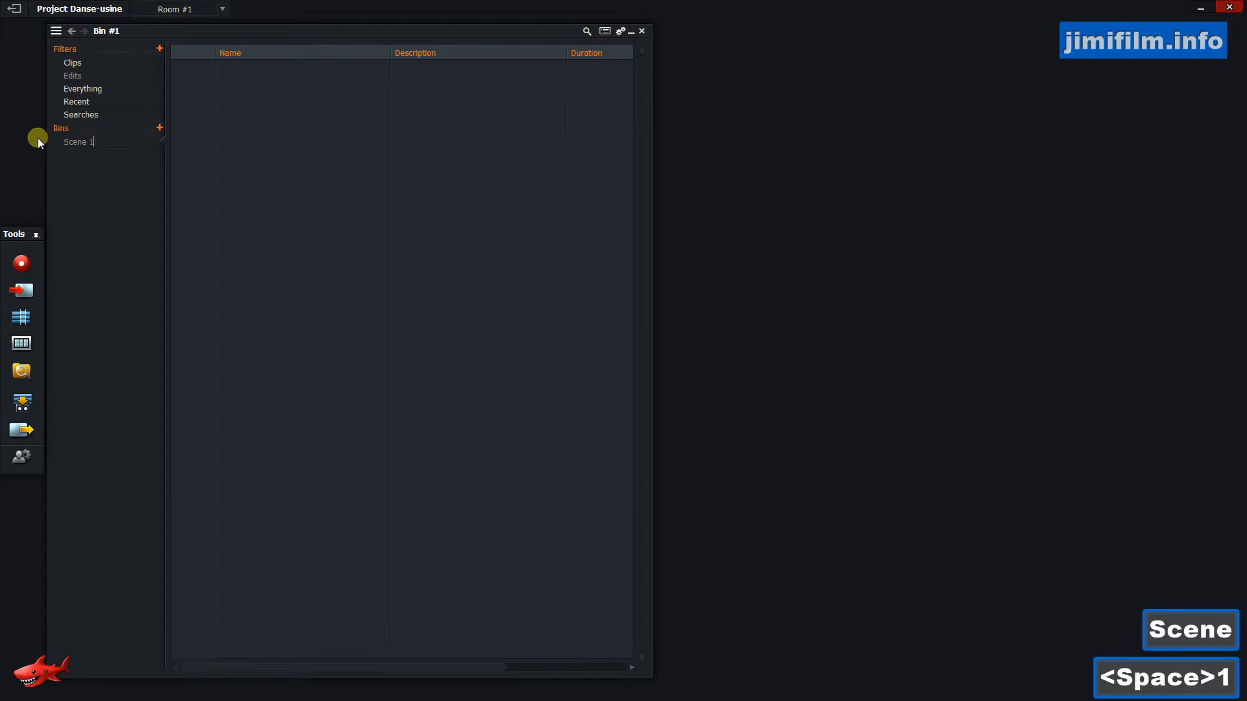
pyautogui.press('Return')
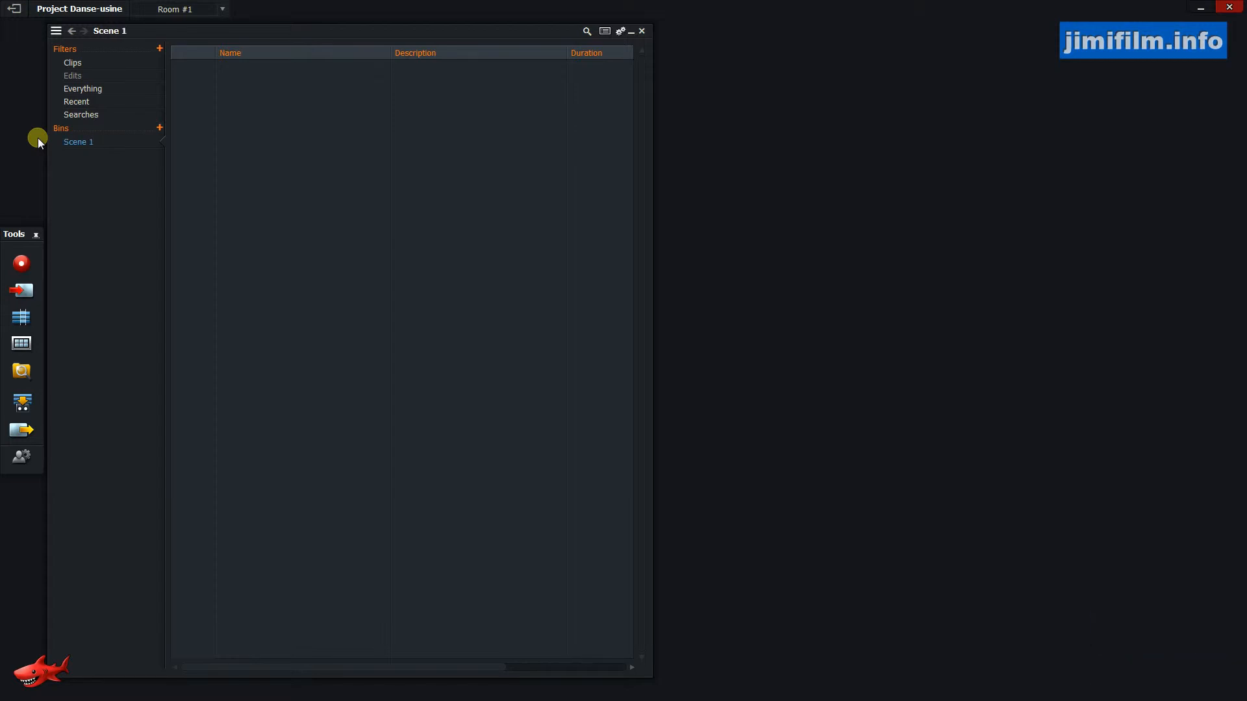
# Move clip DSC_0421 from the Clips list into the Scene 1 bin.
pyautogui.click(91, 62)
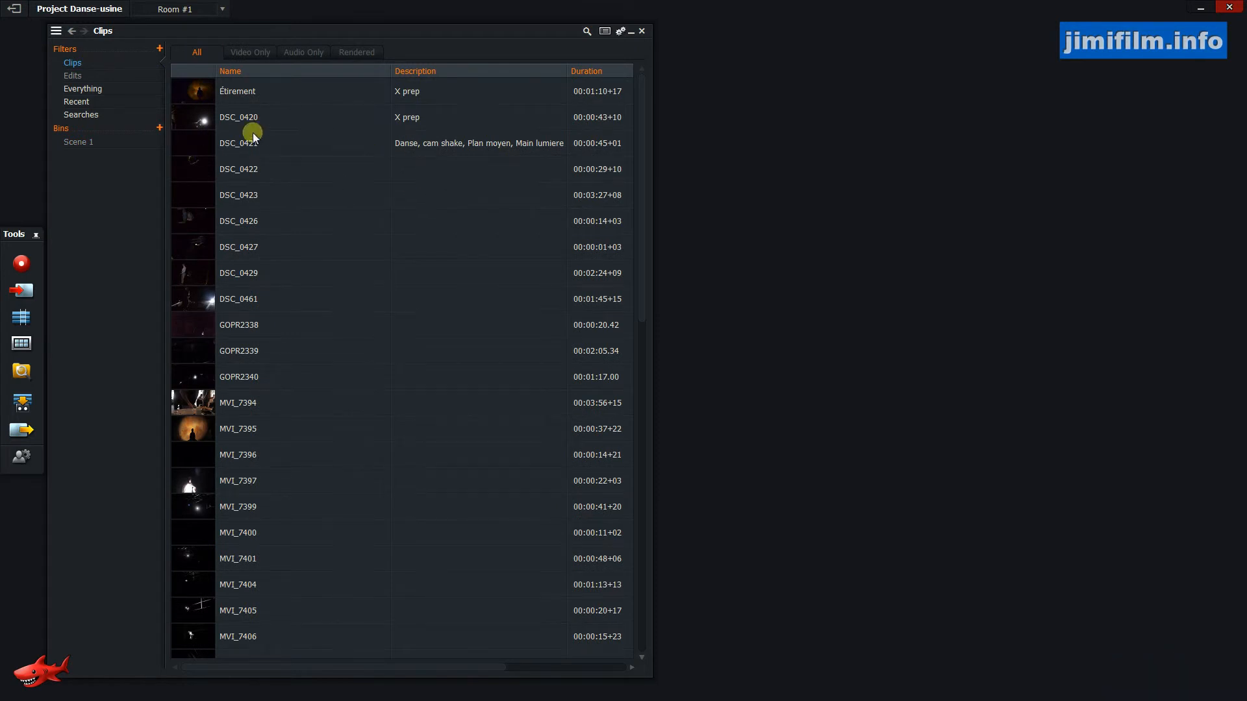
pyautogui.moveTo(197, 148); pyautogui.dragTo(79, 141)
pyautogui.click(75, 63)
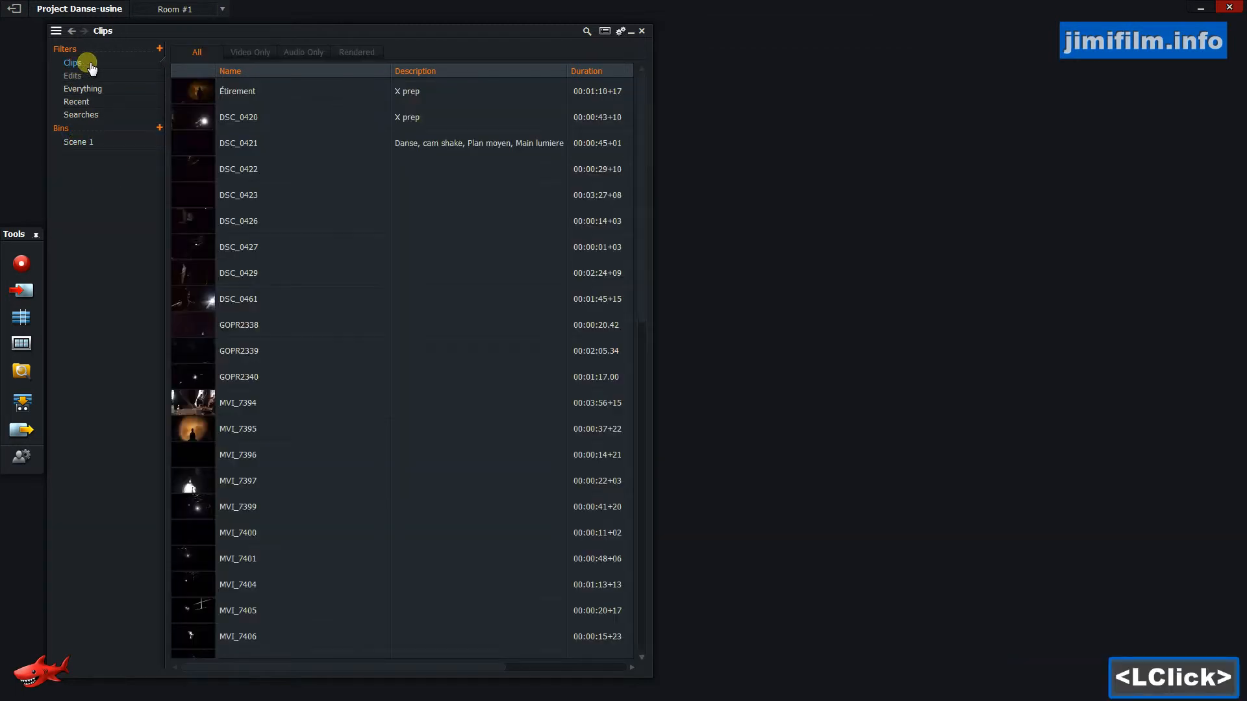
# Preview clips DSC_0461 and DSC_0429 from their thumbnails and close the preview.
pyautogui.click(202, 292)
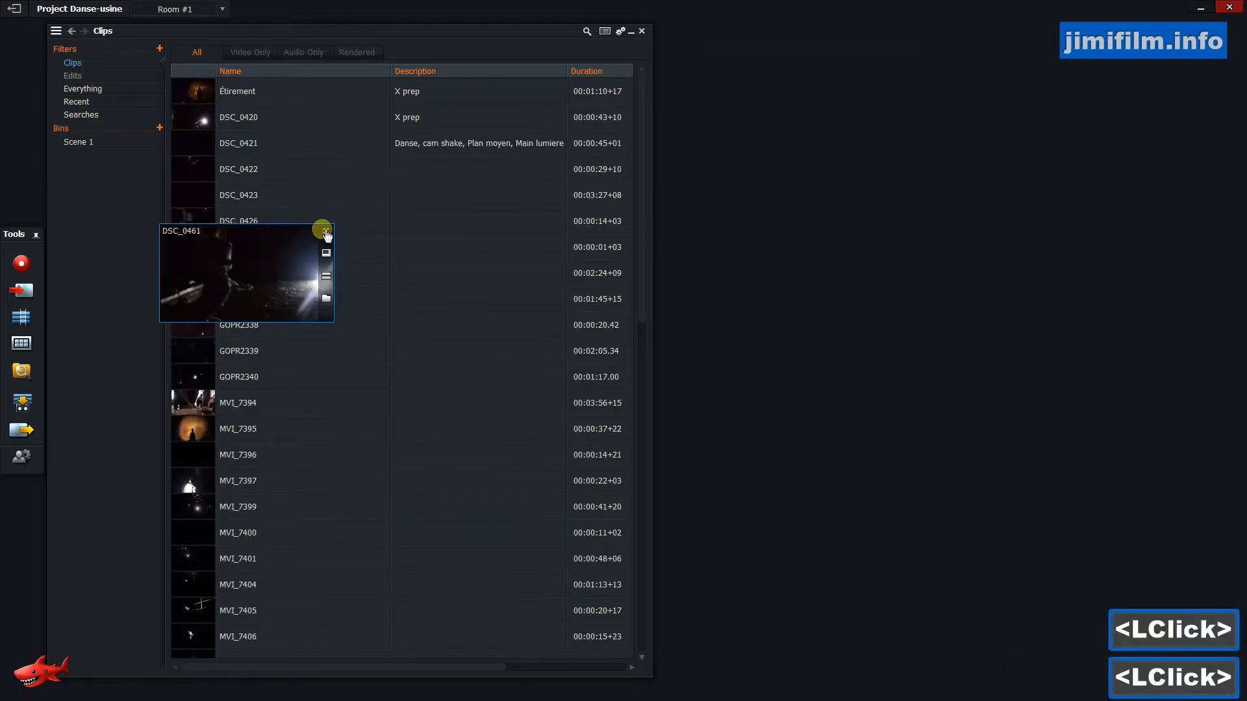
pyautogui.click(326, 233)
pyautogui.click(200, 275)
pyautogui.click(204, 279)
pyautogui.moveTo(655, 208); pyautogui.dragTo(690, 208)
pyautogui.click(850, 23)
# Enter X as the description of clip DSC_0429.
pyautogui.click(415, 277)
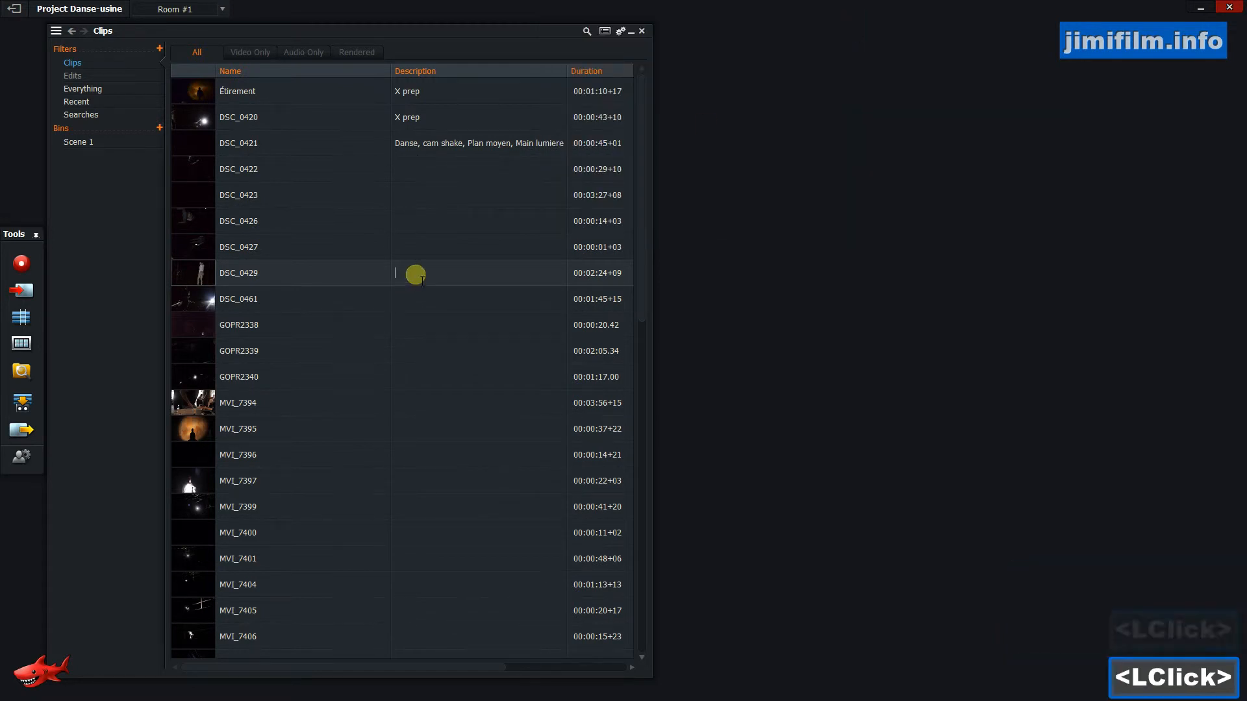
pyautogui.write('X')
pyautogui.click(473, 346)
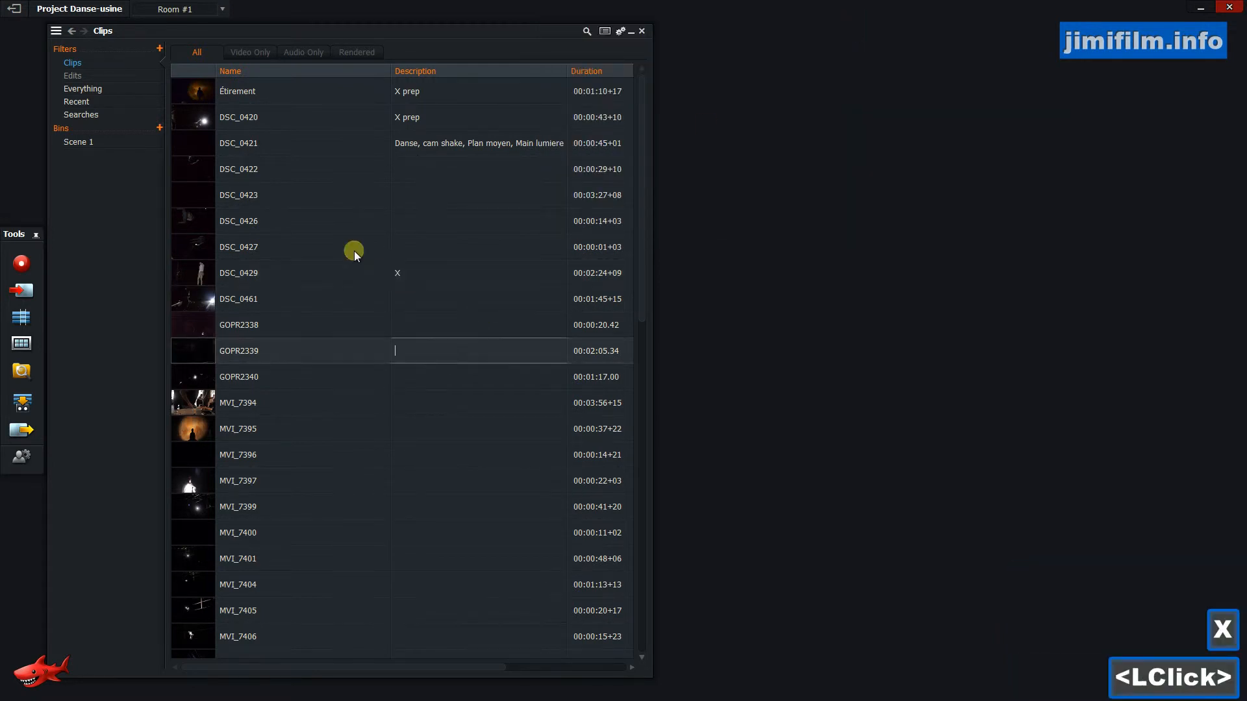
# Open clip DSC_0429 in a viewer, scrub through it, and close the viewer.
pyautogui.doubleClick(198, 276)
pyautogui.click(724, 204)
pyautogui.moveTo(723, 205); pyautogui.dragTo(745, 205)
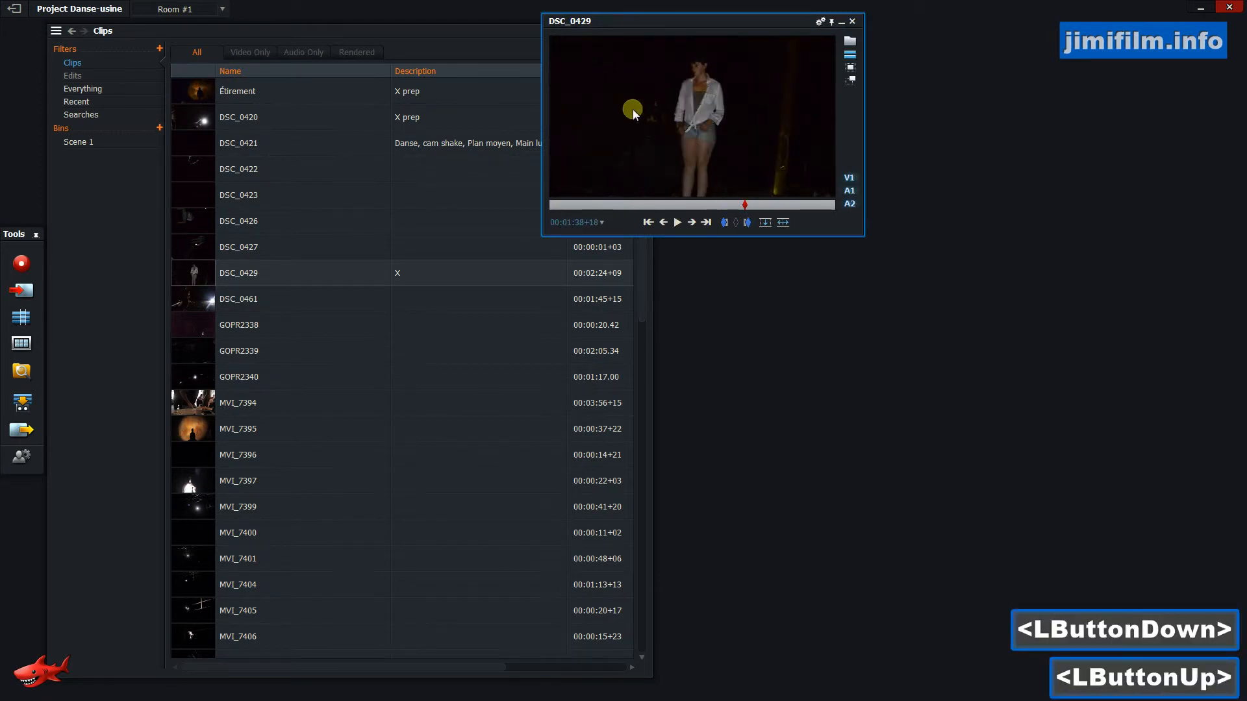
pyautogui.click(852, 22)
# Add clip DSC_0429 to the Scene 1 bin and return to the Clips list.
pyautogui.click(194, 278)
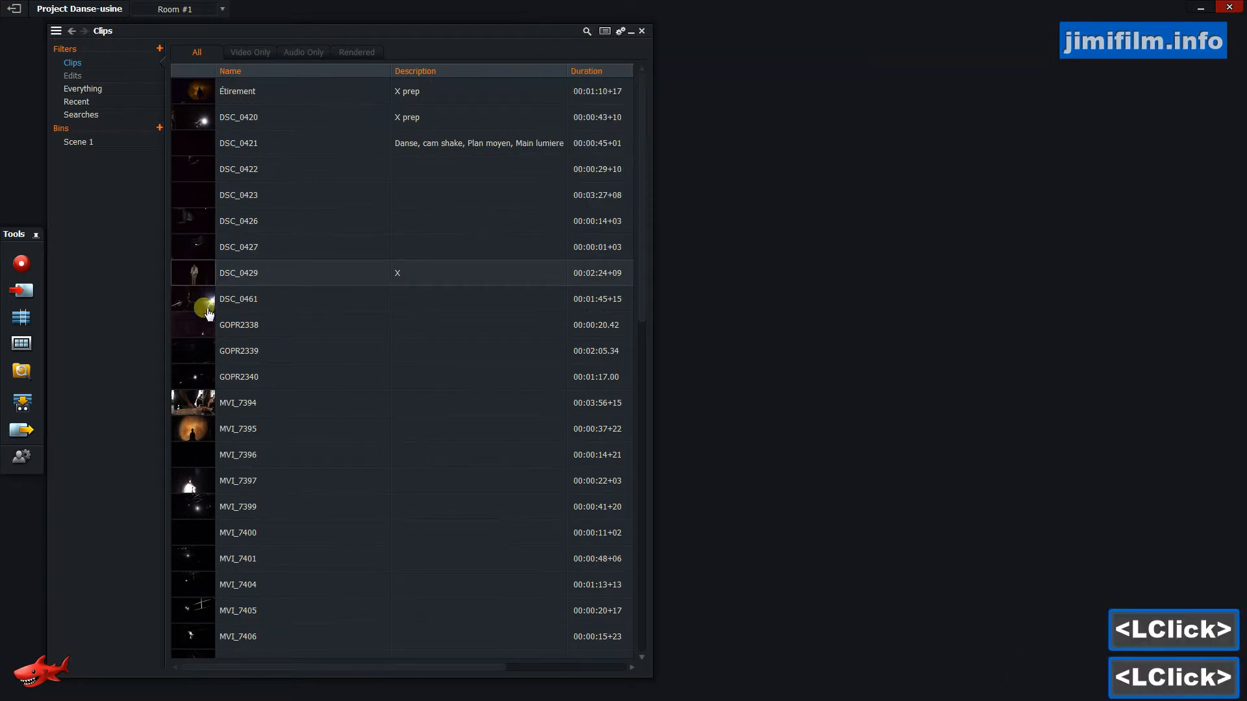
pyautogui.moveTo(193, 278); pyautogui.dragTo(80, 139)
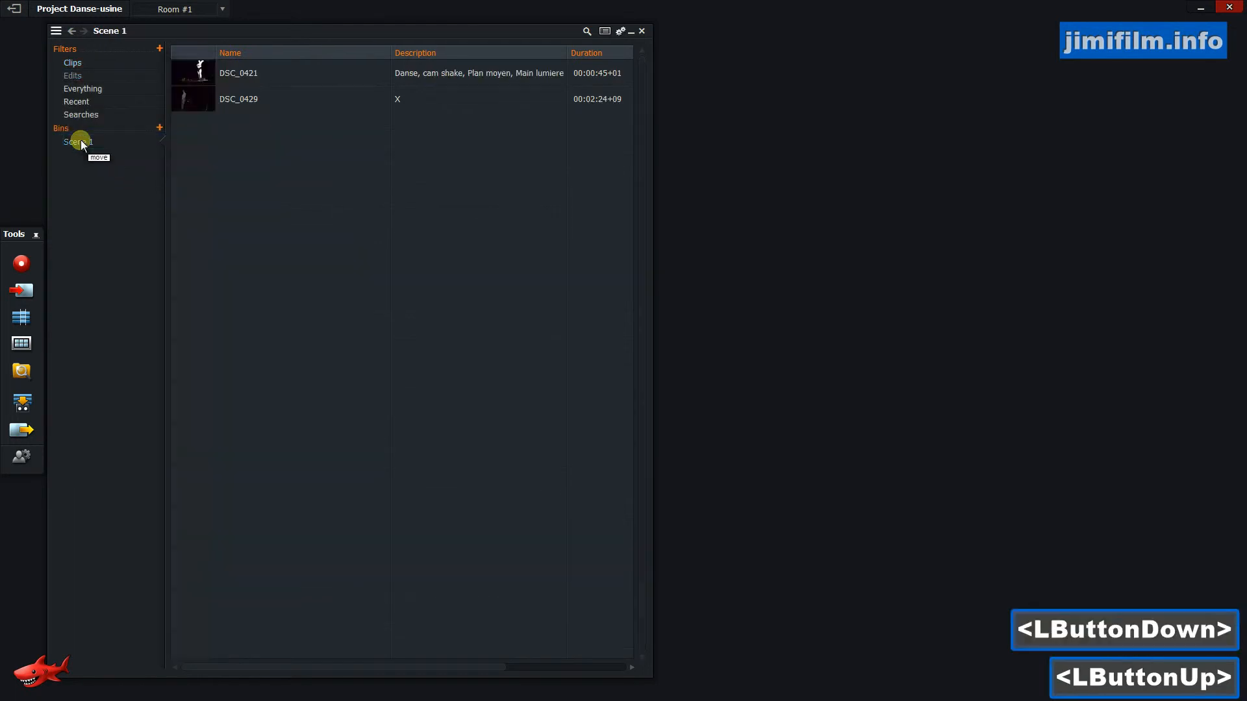
pyautogui.moveTo(184, 97); pyautogui.dragTo(82, 145)
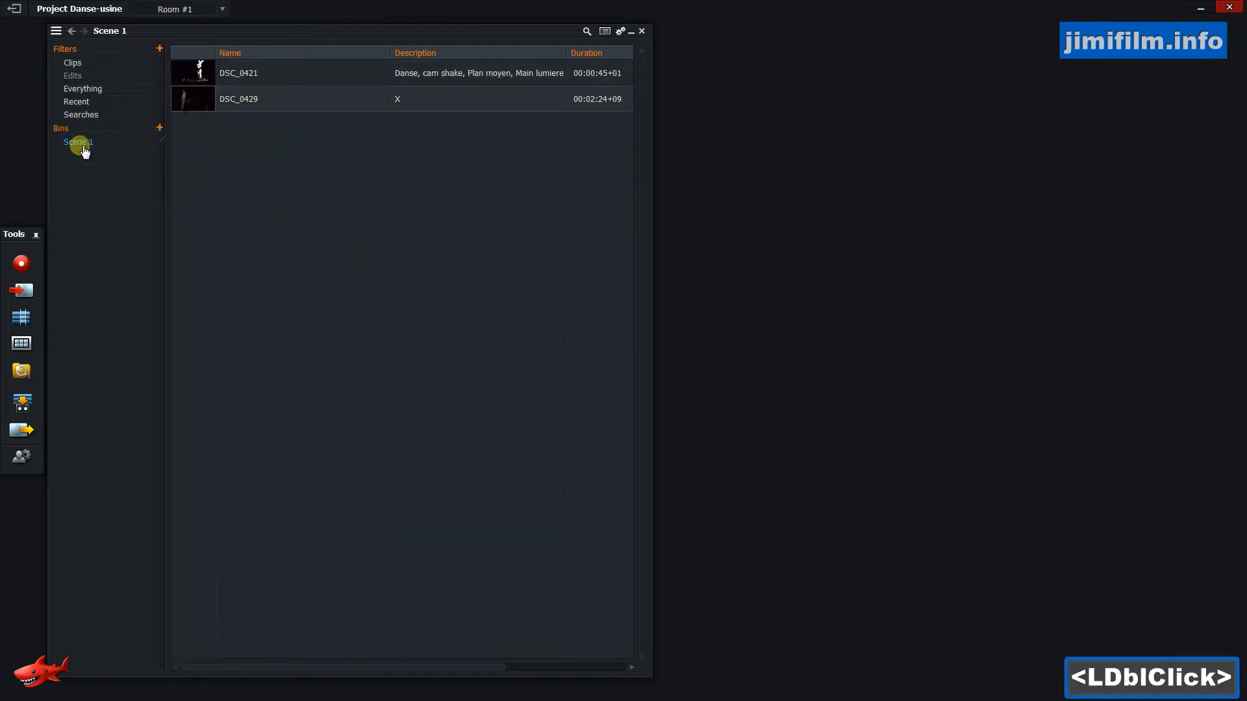
pyautogui.click(83, 144)
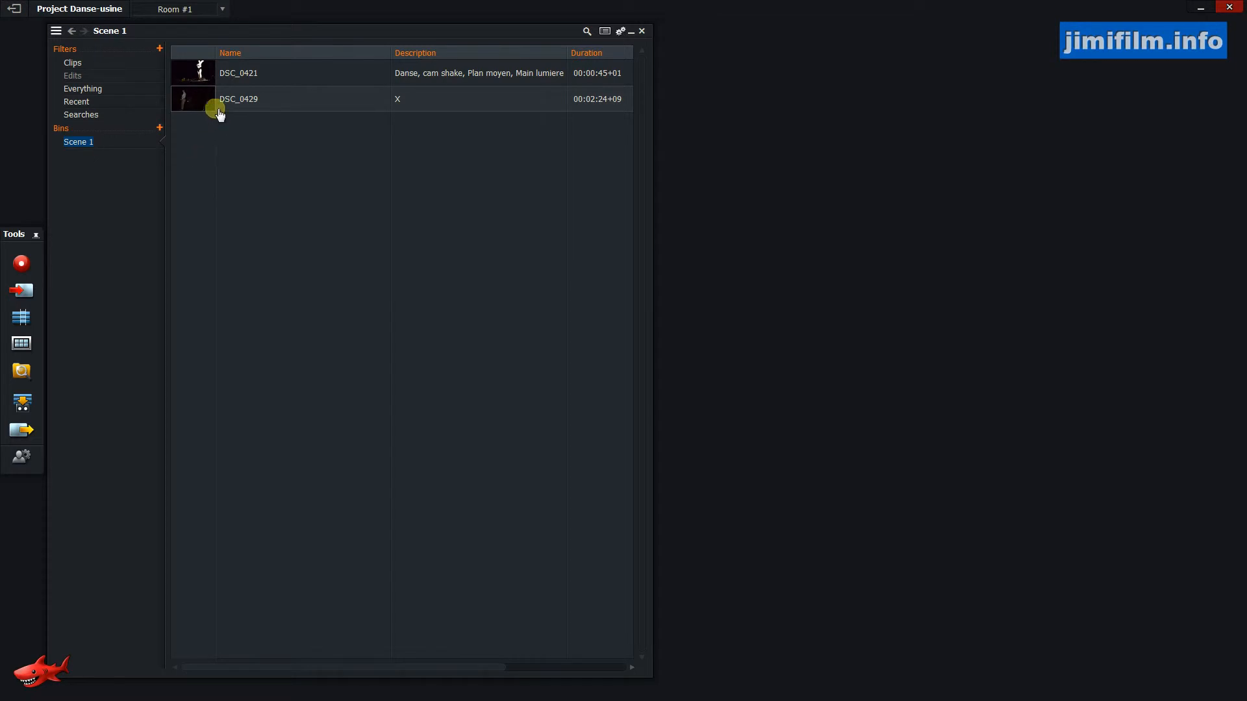
pyautogui.click(90, 67)
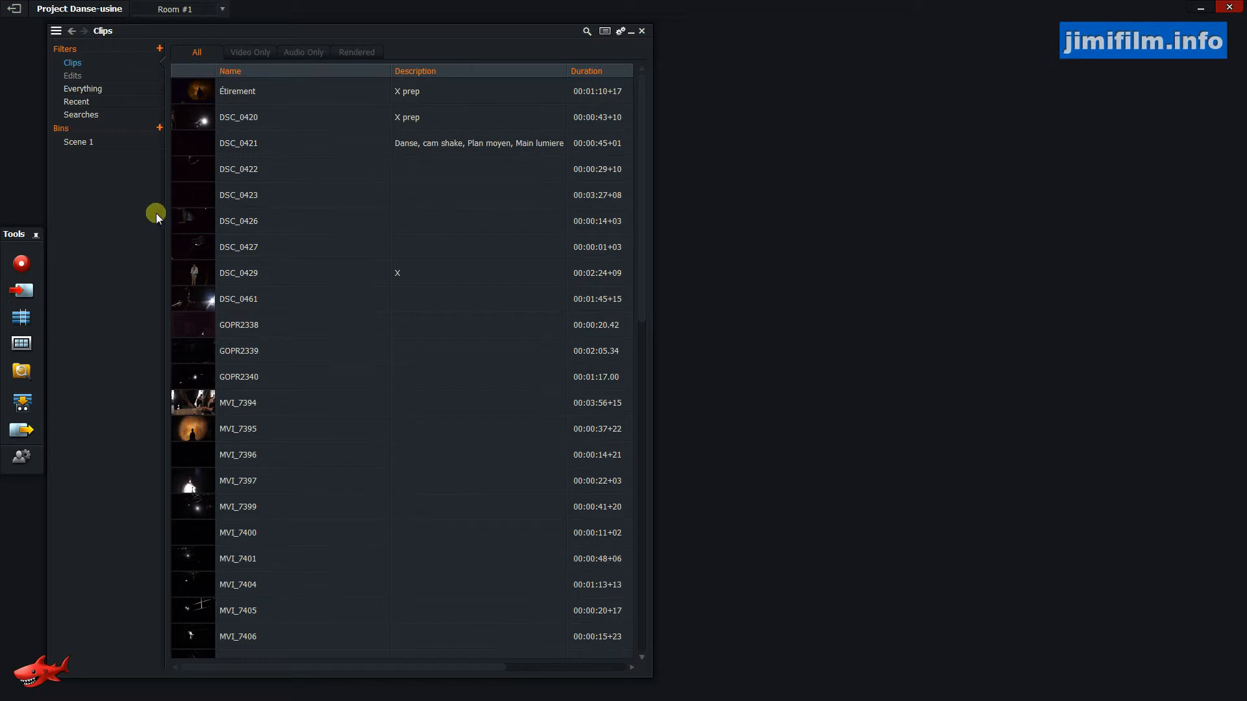
# Switch the Clips list to tile view.
pyautogui.click(611, 34)
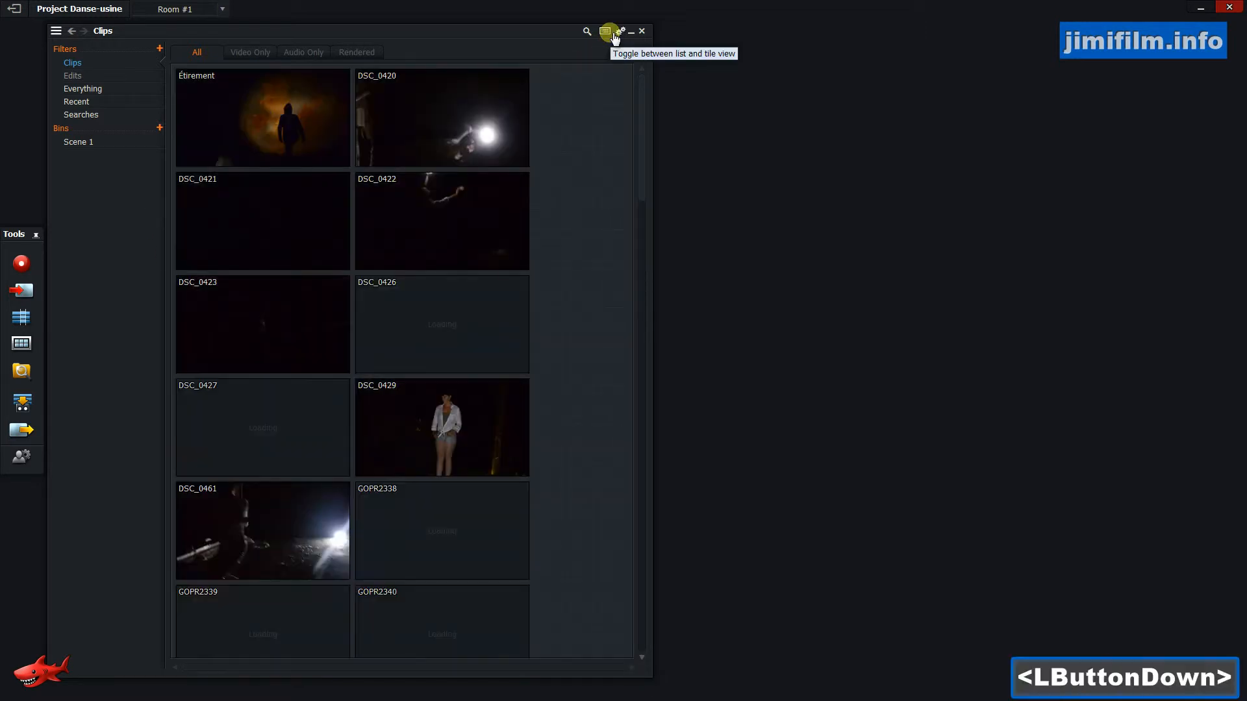
pyautogui.click(610, 34)
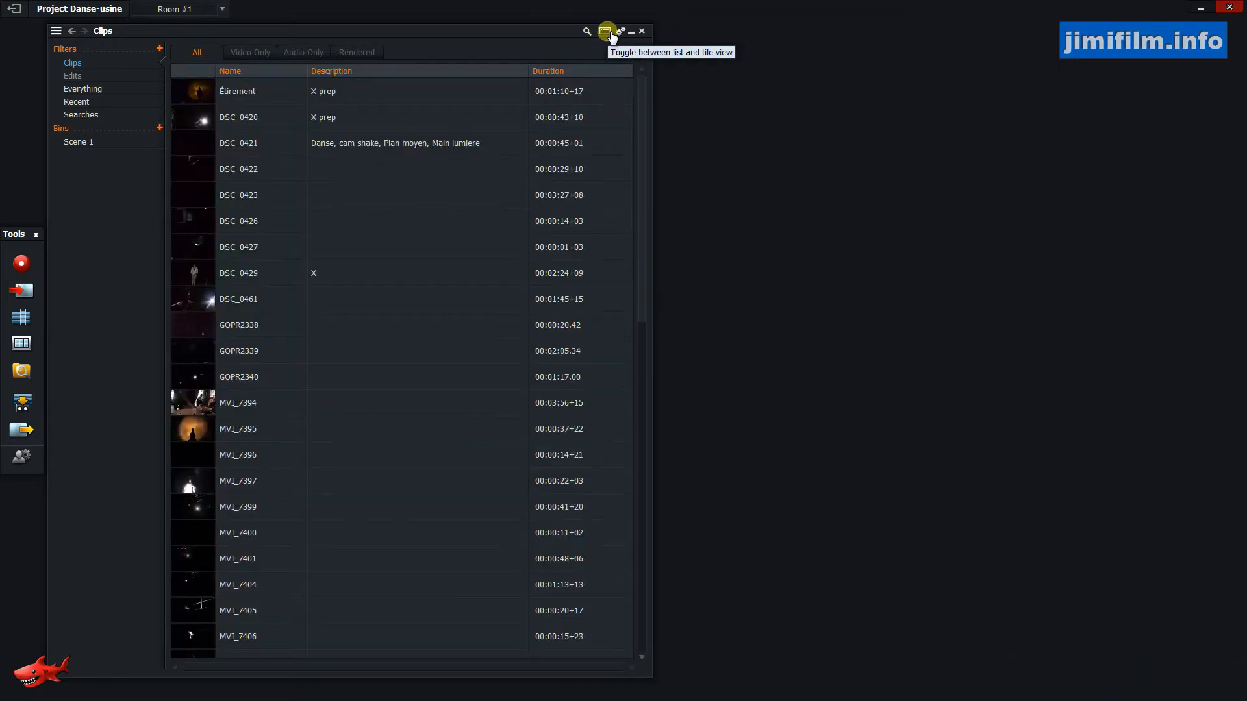
pyautogui.click(608, 34)
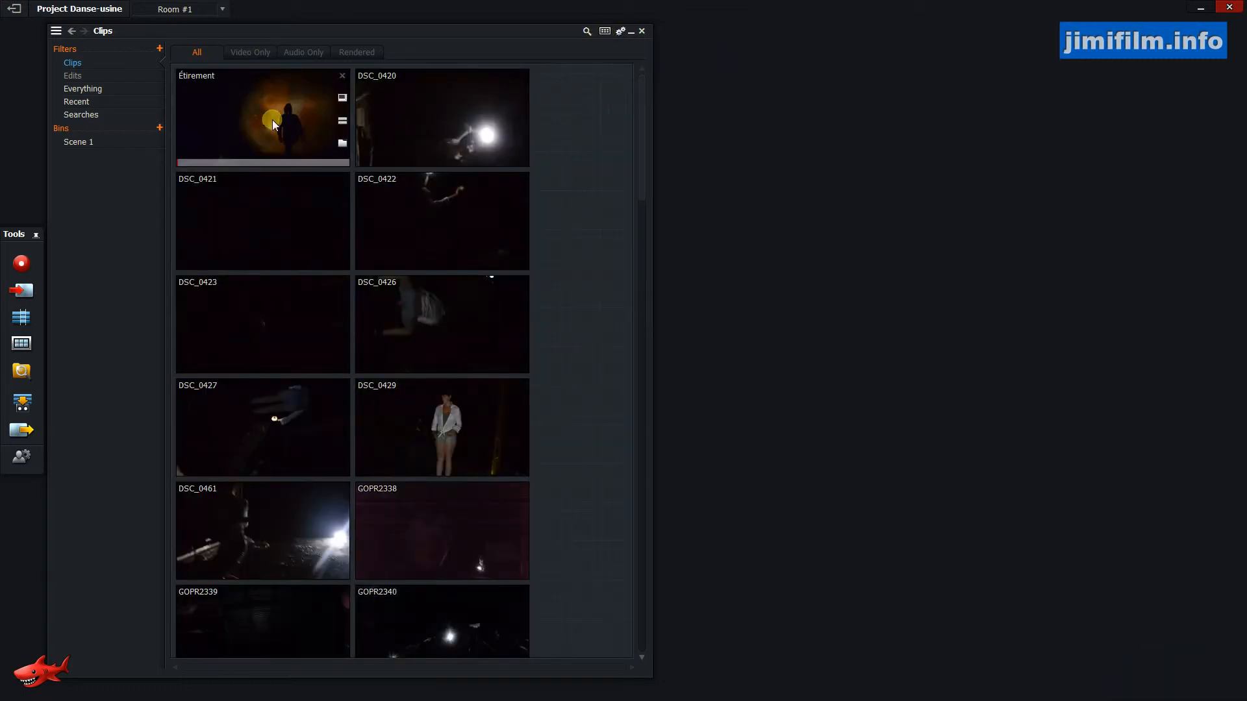
# Widen the bin window so more clip tiles fit side by side.
pyautogui.moveTo(645, 161); pyautogui.dragTo(617, 313)
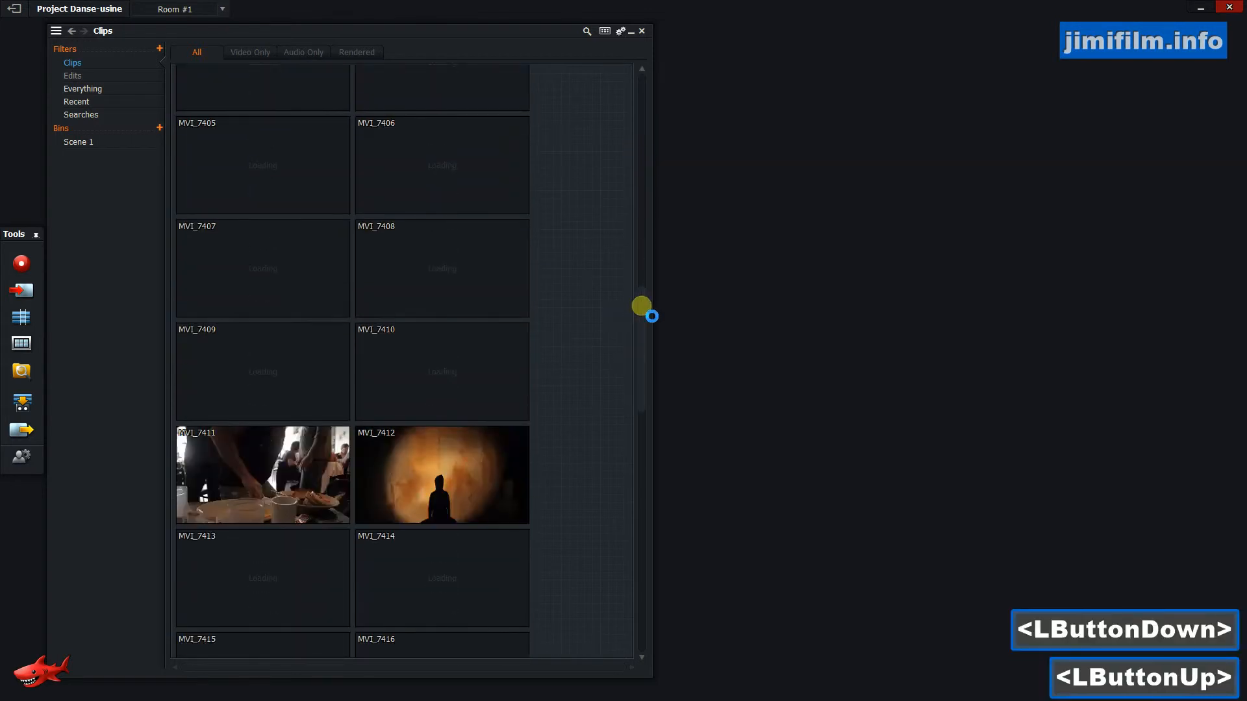
pyautogui.moveTo(654, 279); pyautogui.dragTo(1181, 273)
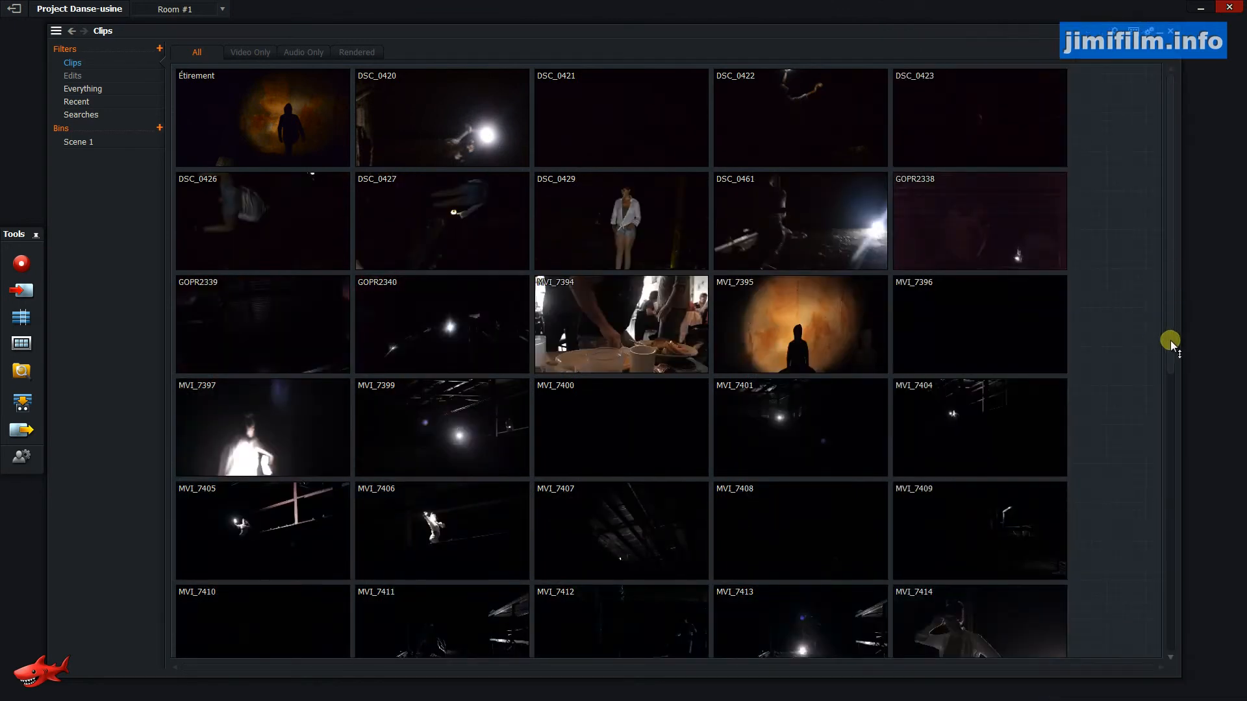
pyautogui.moveTo(1170, 340); pyautogui.dragTo(1170, 340)
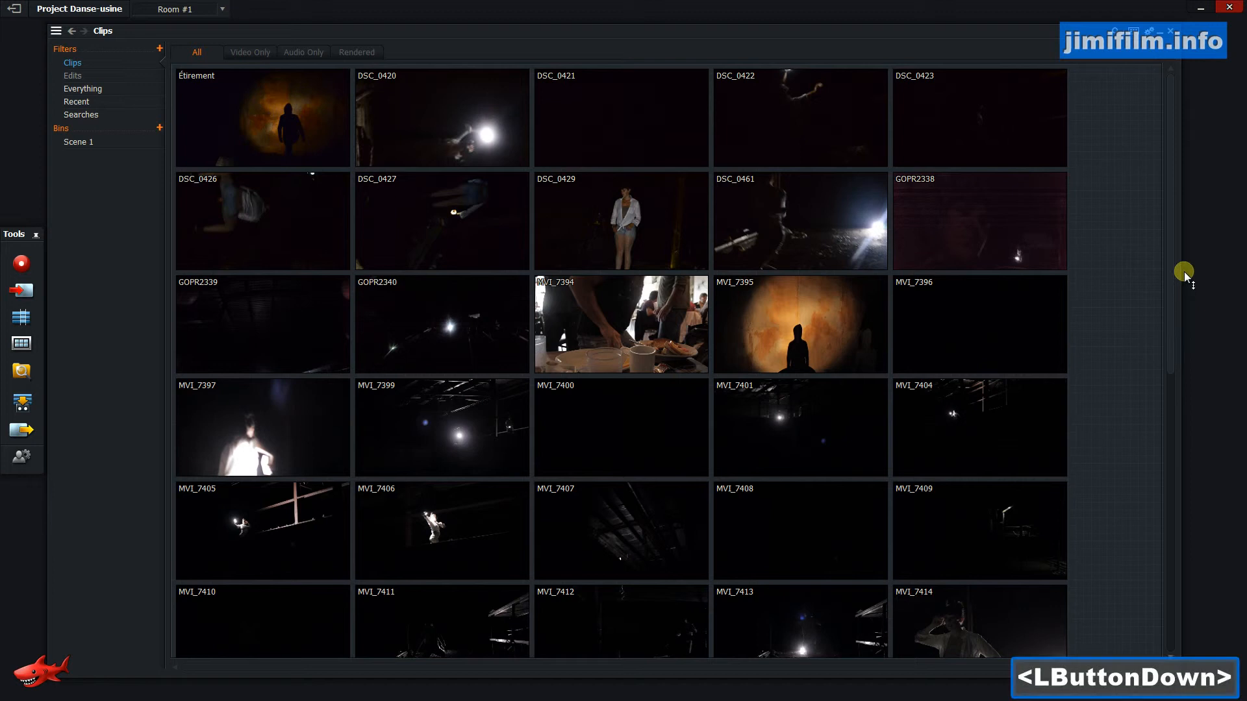
pyautogui.moveTo(1184, 272); pyautogui.dragTo(1184, 272)
pyautogui.moveTo(1171, 318); pyautogui.dragTo(1177, 282)
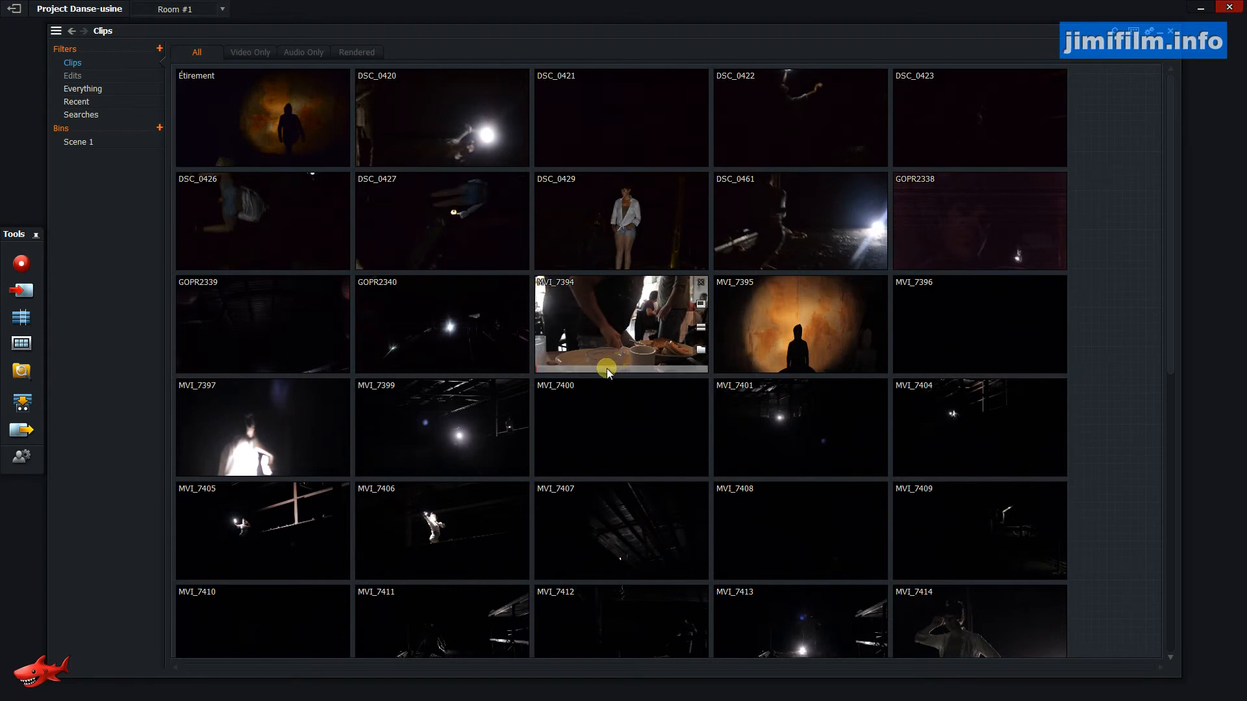
# Play clips MVI_7395 and MVI_7394 inside their tiles to preview them.
pyautogui.click(745, 370)
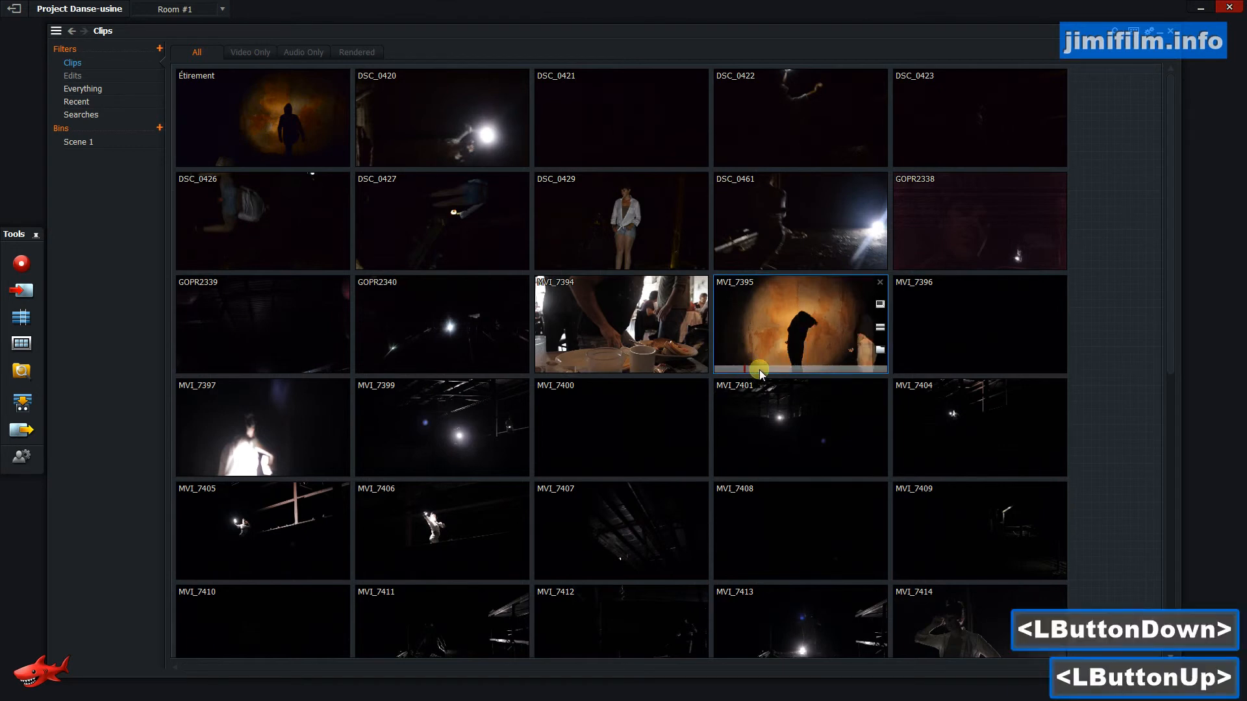
pyautogui.click(763, 370)
pyautogui.press('space')
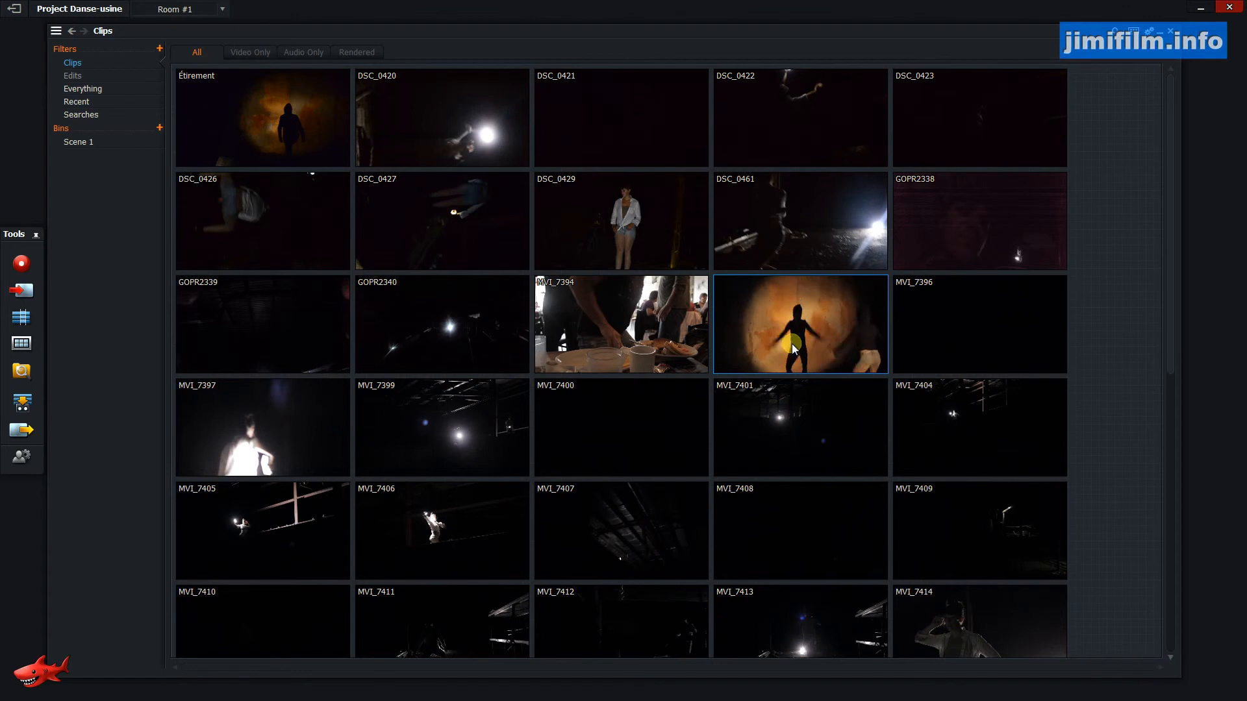
pyautogui.press('space')
pyautogui.click(598, 329)
pyautogui.press('space')
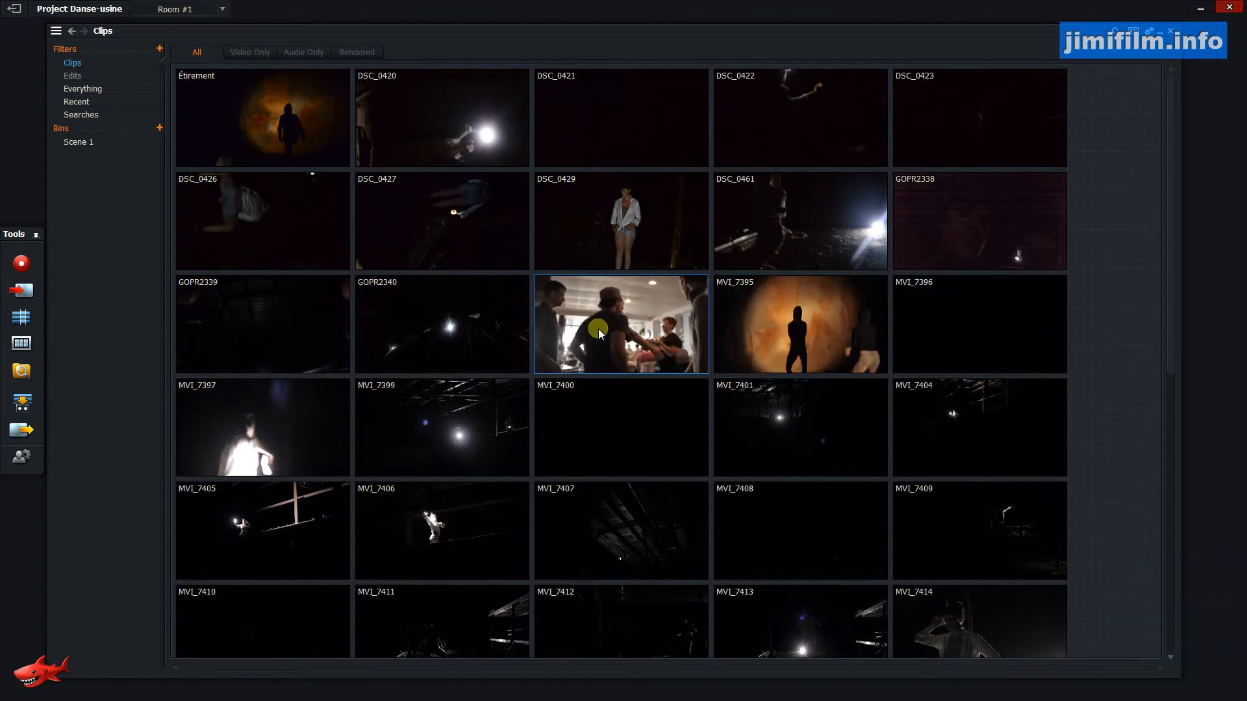
pyautogui.press('space')
pyautogui.click(703, 289)
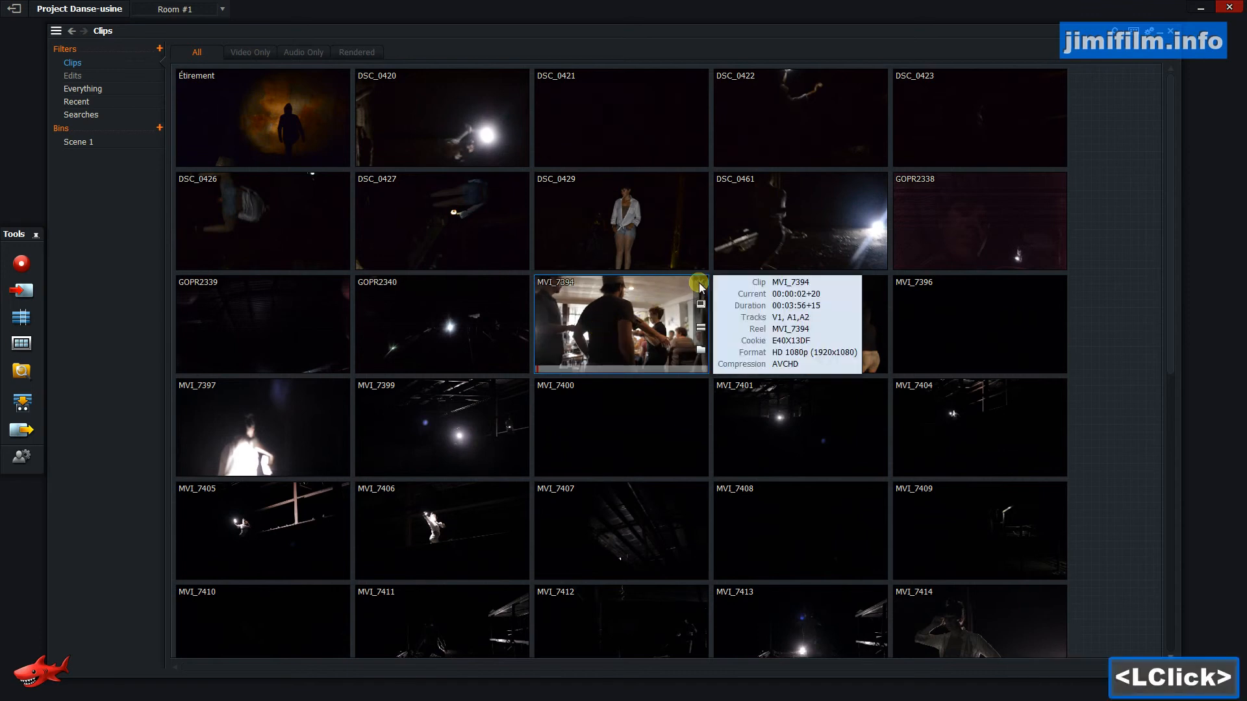
# Delete clip MVI_7394 from the project, confirming the destroy warning.
pyautogui.rightClick(628, 315)
pyautogui.click(672, 465)
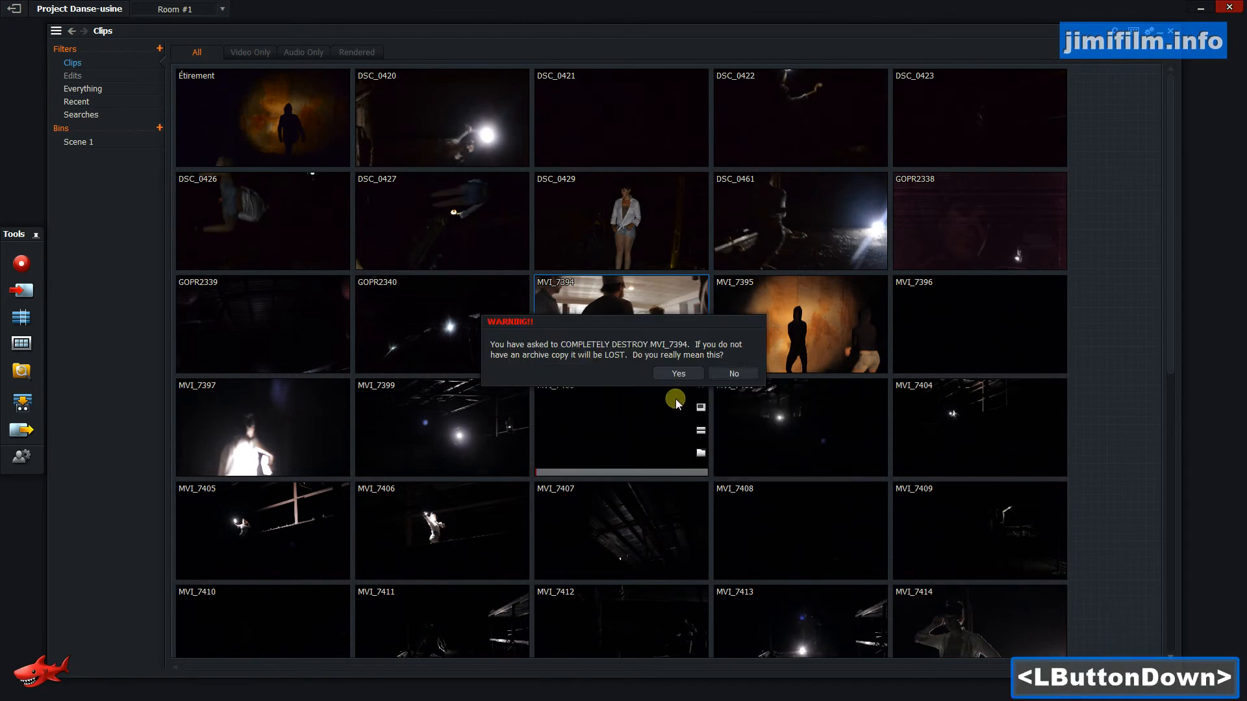
pyautogui.click(675, 373)
# Play clips GOPR2340 and DSC_0429 inside their tiles to preview them.
pyautogui.click(405, 318)
pyautogui.moveTo(396, 373); pyautogui.dragTo(442, 372)
pyautogui.press('space')
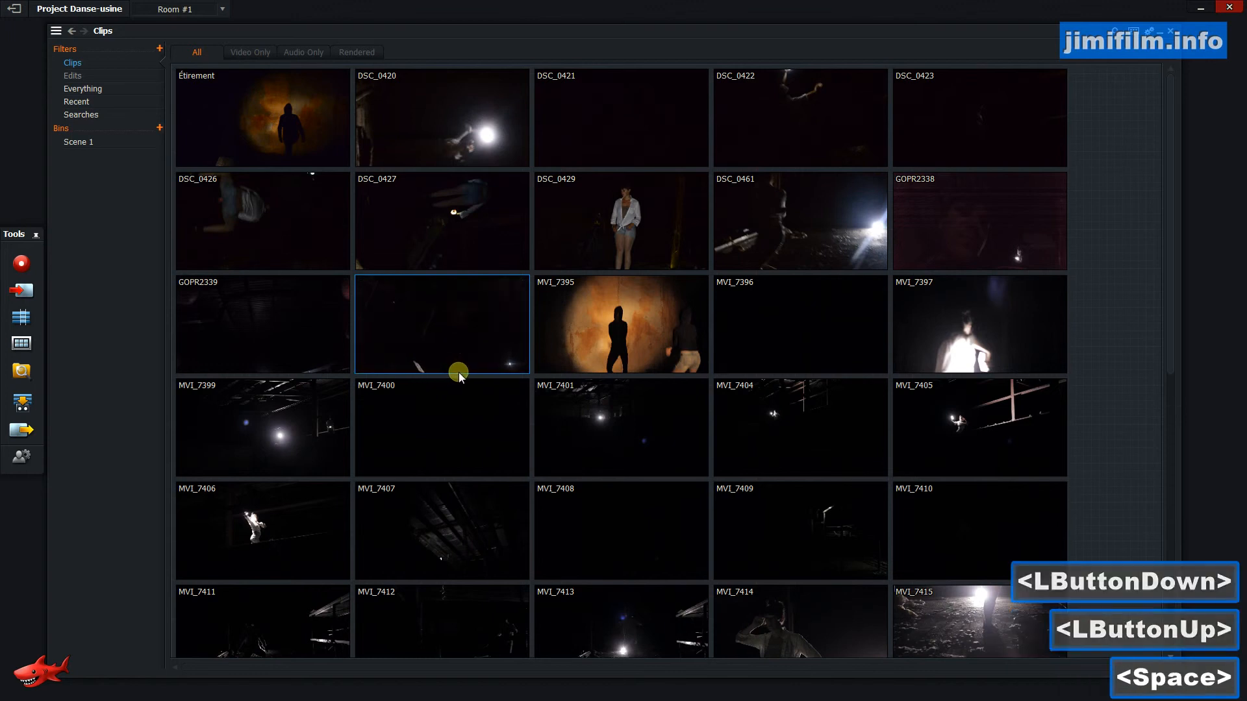
pyautogui.press('space')
pyautogui.click(642, 232)
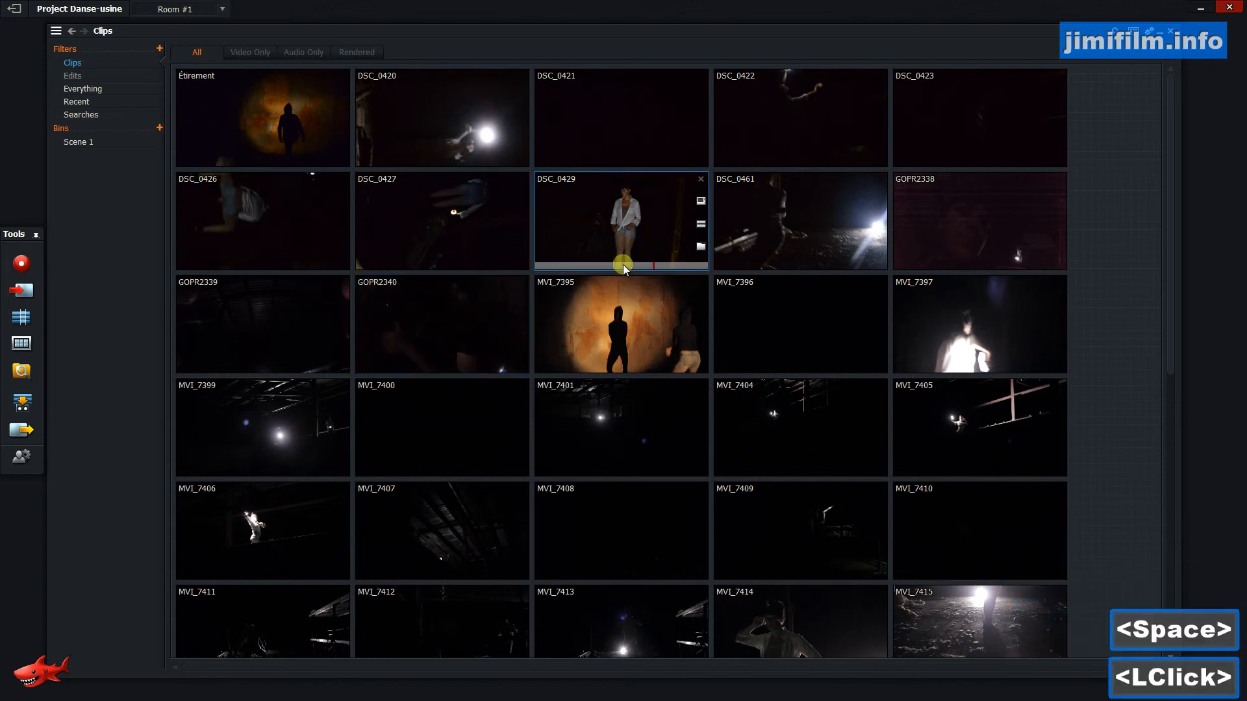
pyautogui.doubleClick(624, 266)
pyautogui.press('space')
# Play clips DSC_0461, GOPR2338, DSC_0427 and DSC_0426 inside their tiles.
pyautogui.press('space')
pyautogui.click(769, 267)
pyautogui.press('space')
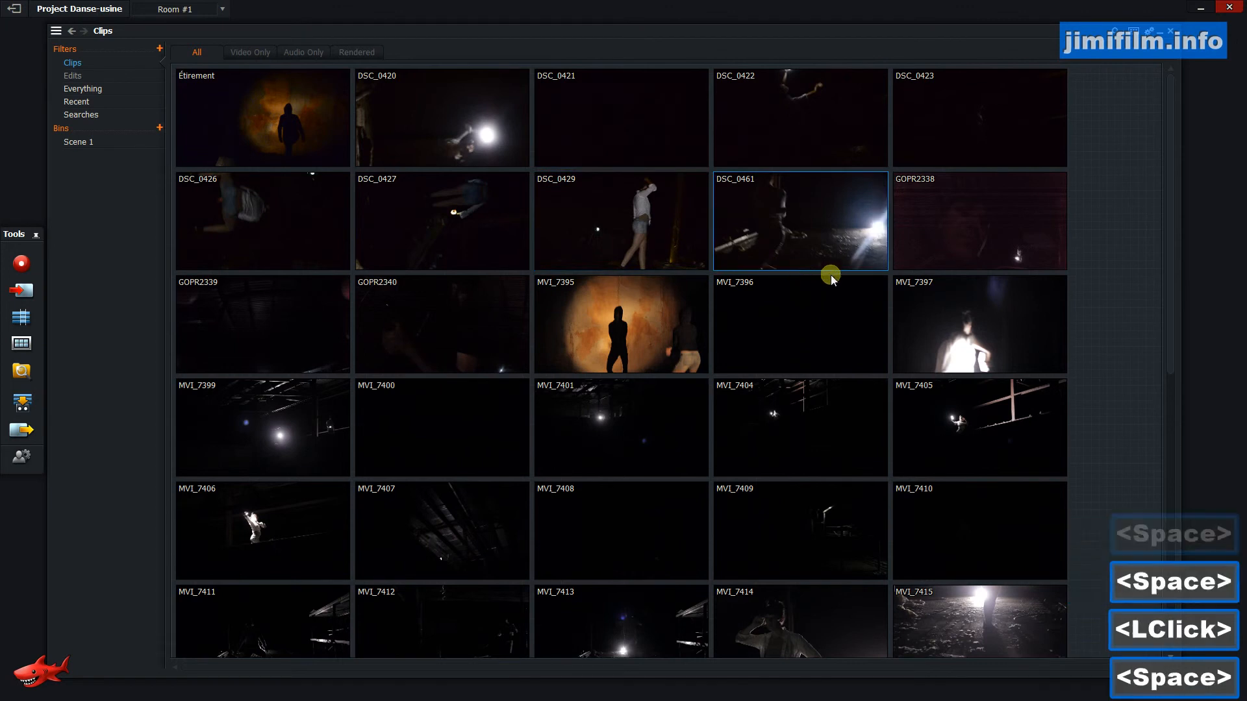
pyautogui.click(968, 248)
pyautogui.press('space')
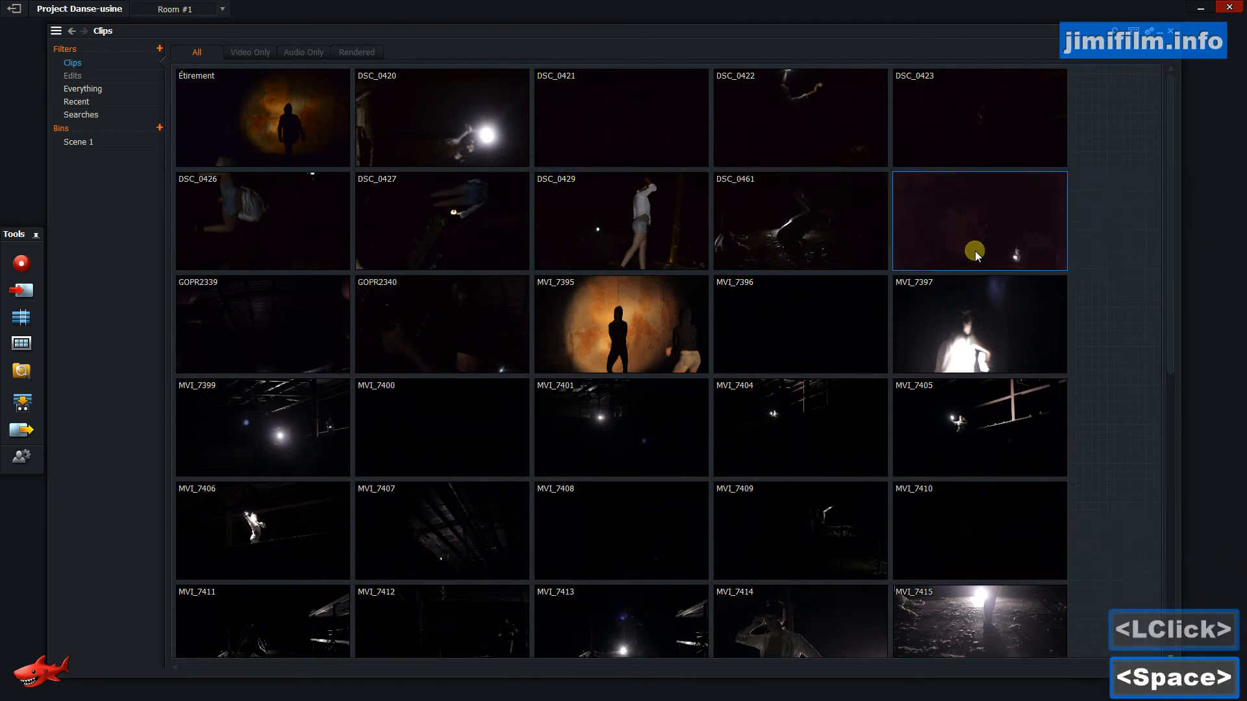
pyautogui.press('space')
pyautogui.click(406, 220)
pyautogui.press('space')
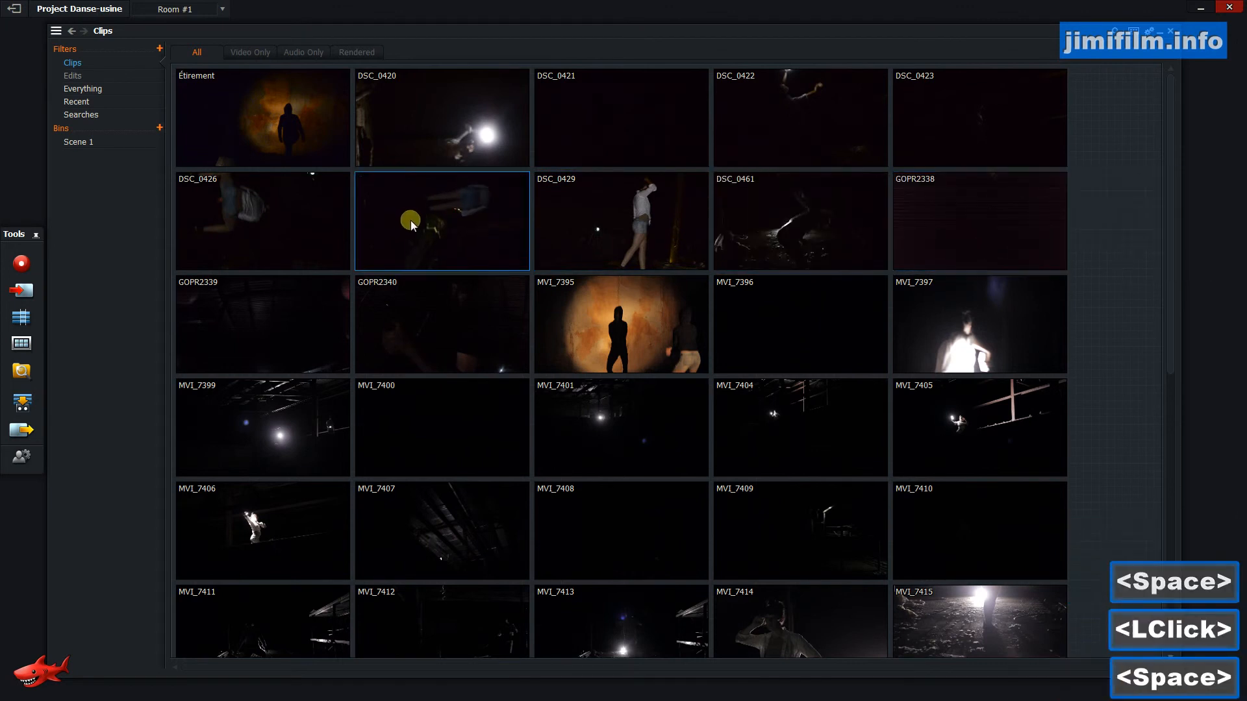
pyautogui.press('space')
pyautogui.click(298, 223)
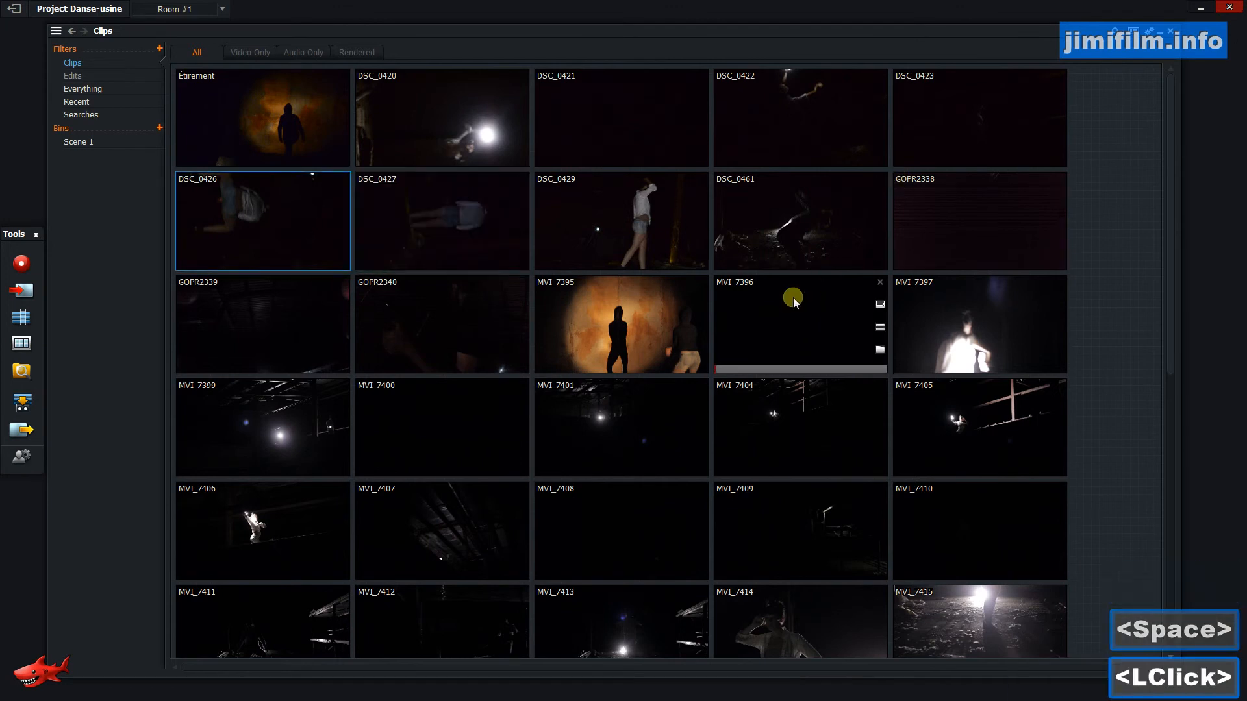
# Resize the bin window narrower.
pyautogui.moveTo(1171, 215); pyautogui.dragTo(1128, 48)
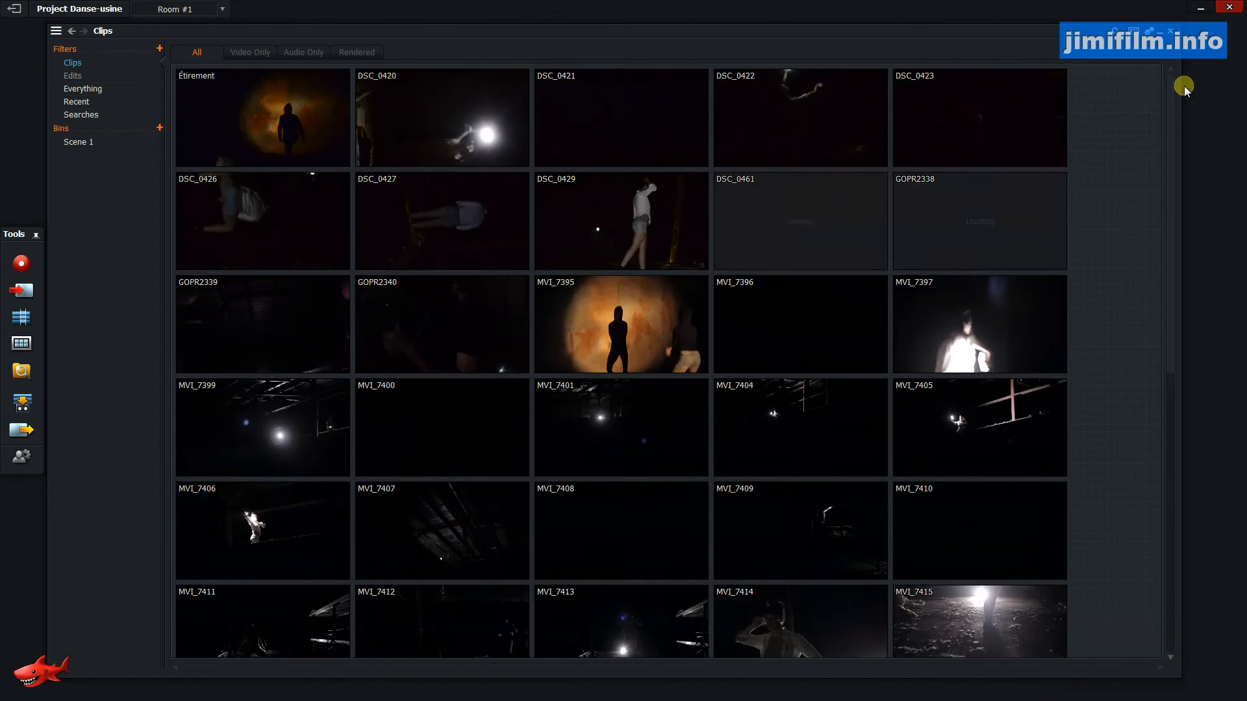
pyautogui.moveTo(1180, 85); pyautogui.dragTo(970, 43)
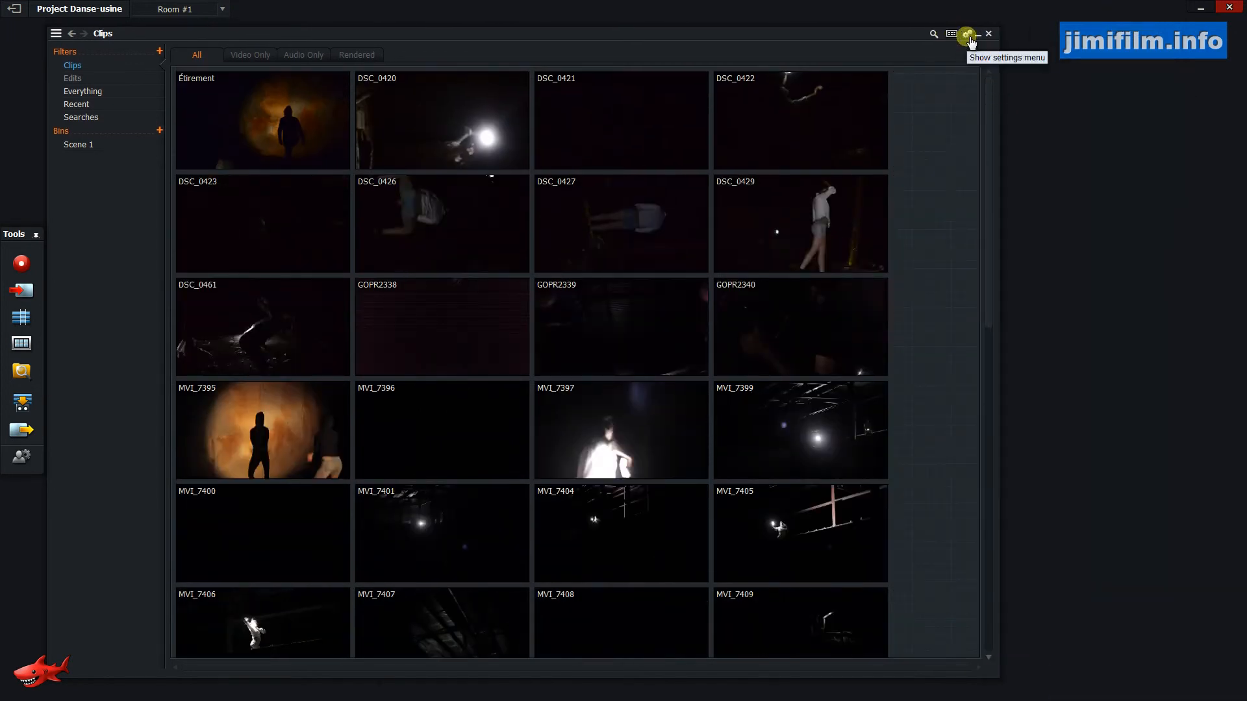
# Reduce the tile size of the clip view through the bin settings.
pyautogui.click(968, 35)
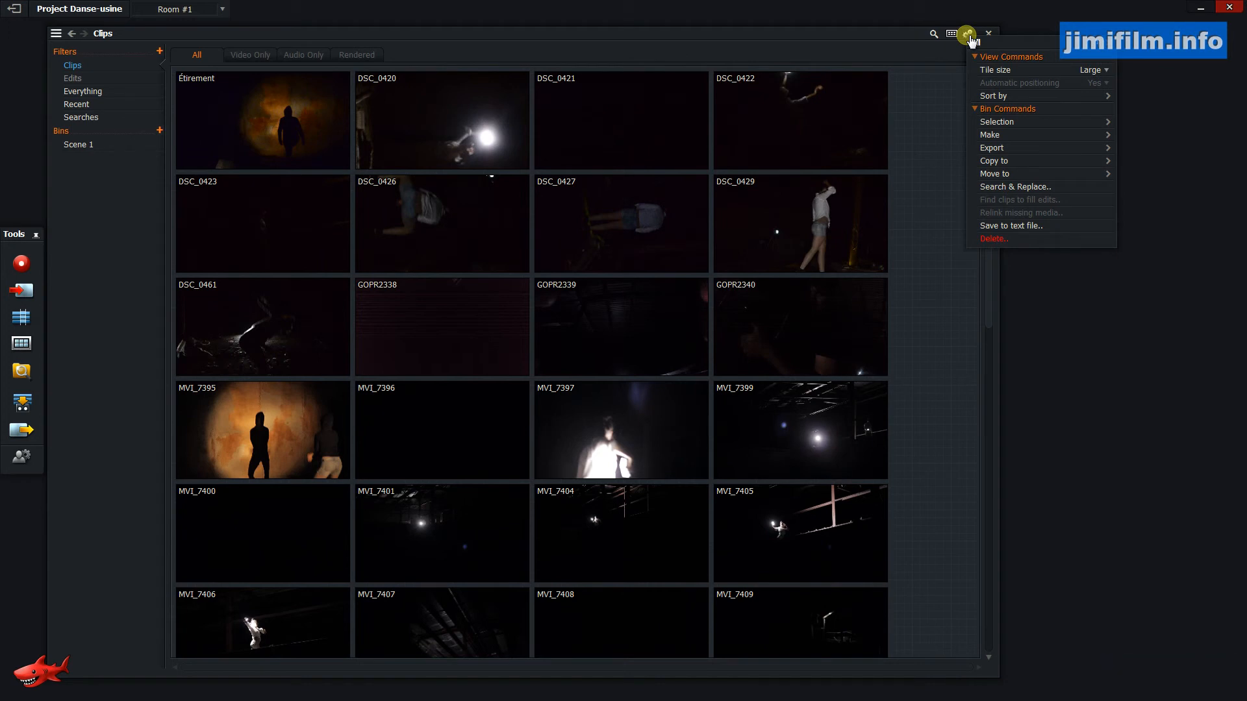
pyautogui.click(1109, 69)
pyautogui.click(1098, 96)
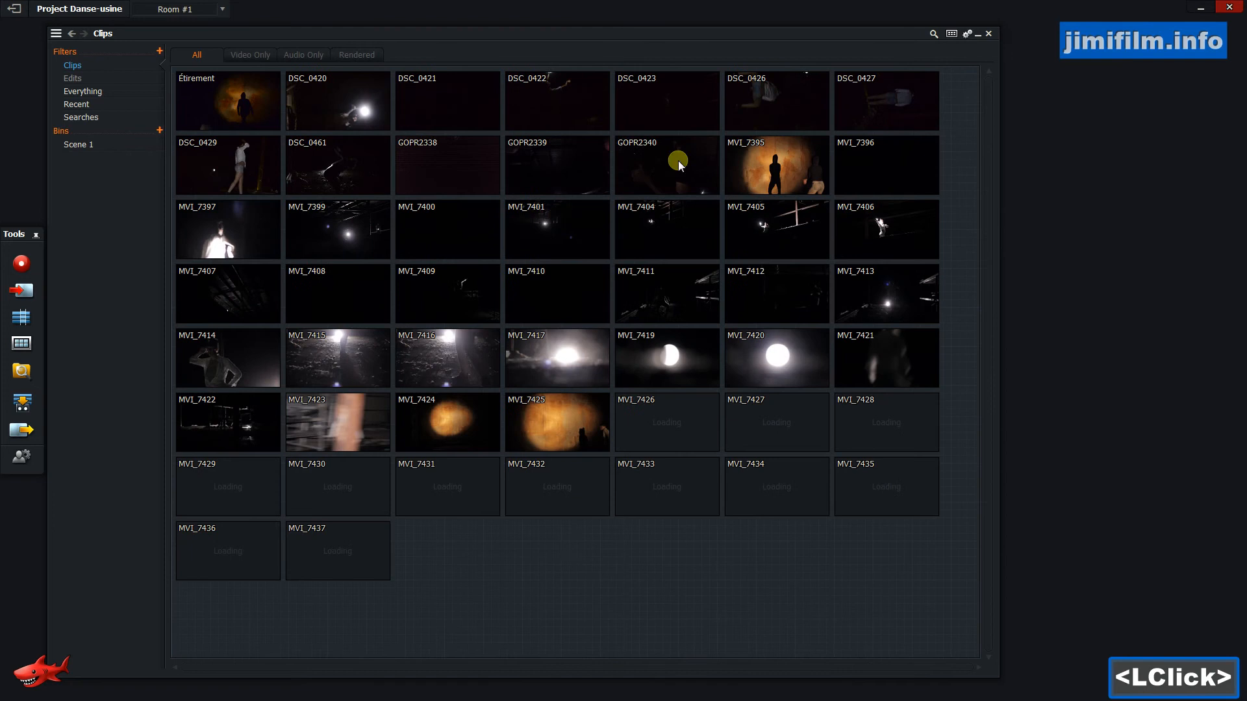
# Set the tile size of the clip view to Small.
pyautogui.click(970, 37)
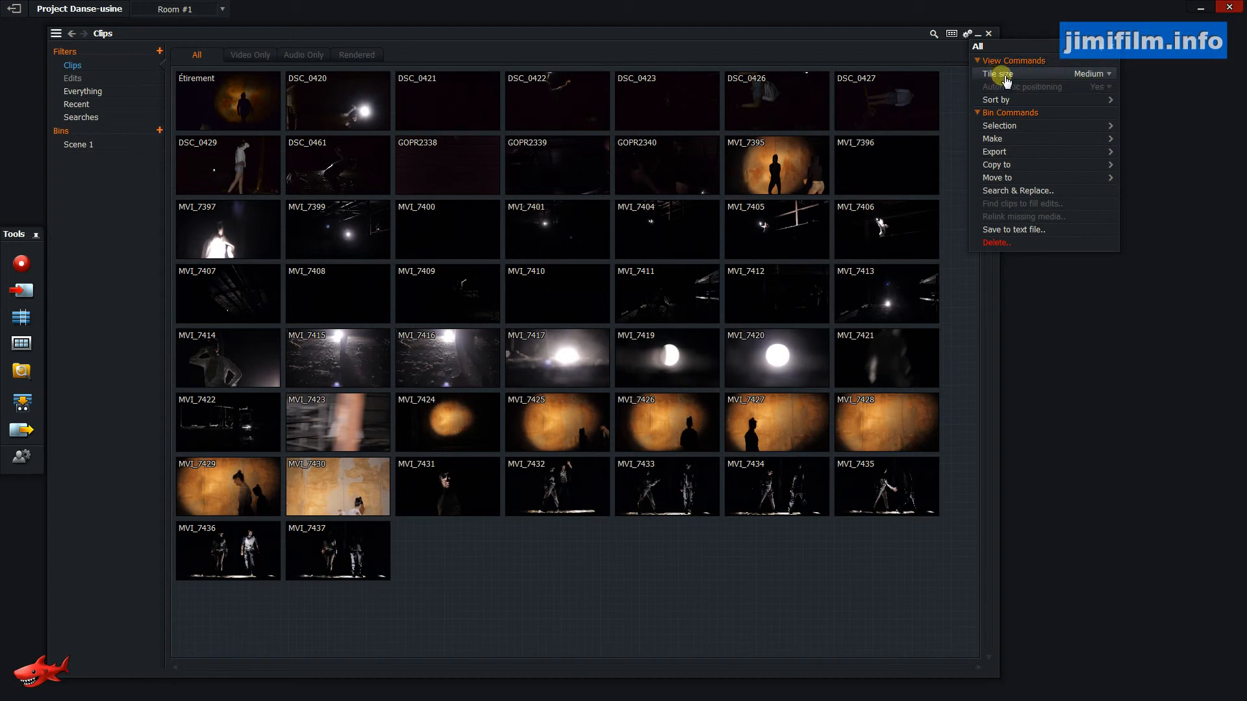
pyautogui.click(1098, 73)
pyautogui.click(1099, 91)
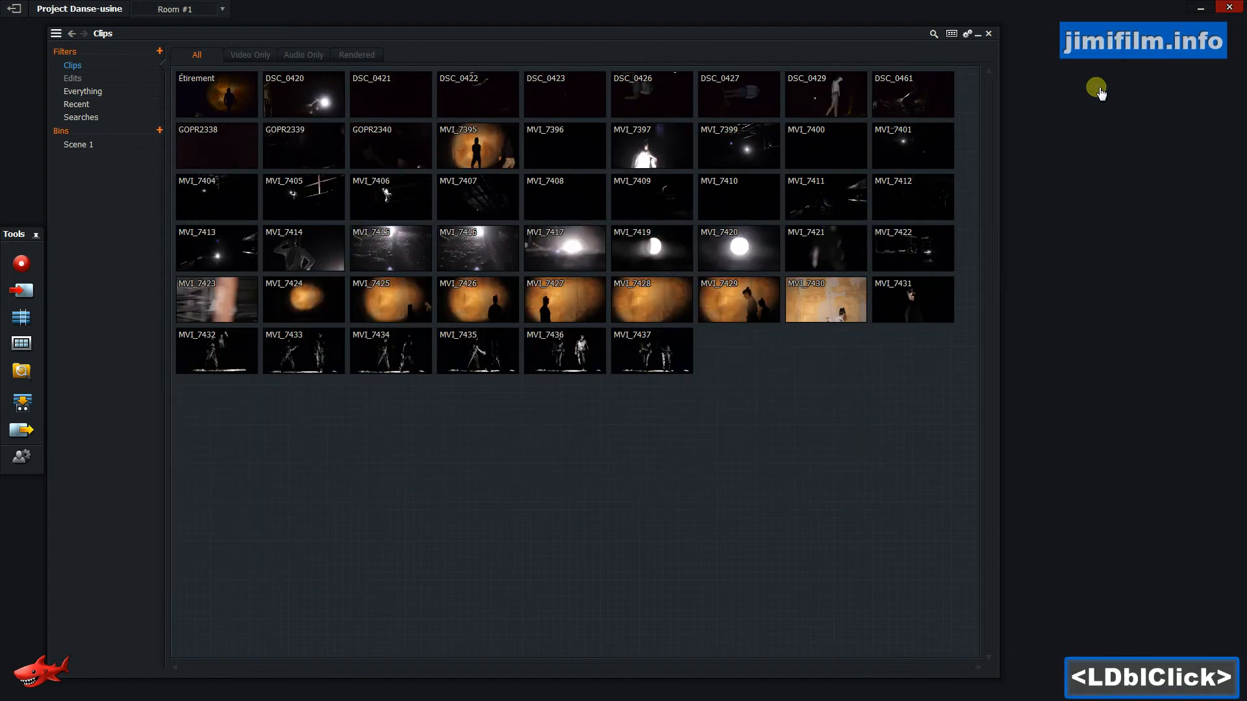
# Increase the clip tile size to Medium and then to Large.
pyautogui.click(967, 37)
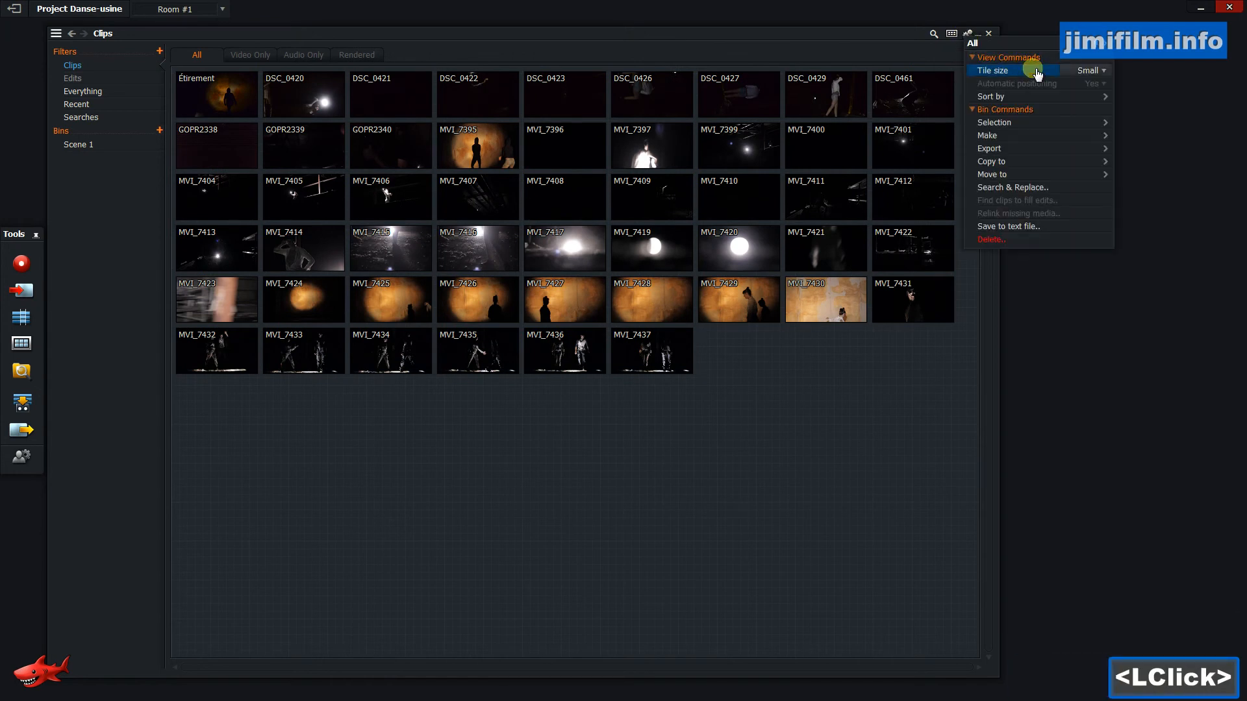
pyautogui.click(1035, 71)
pyautogui.click(966, 36)
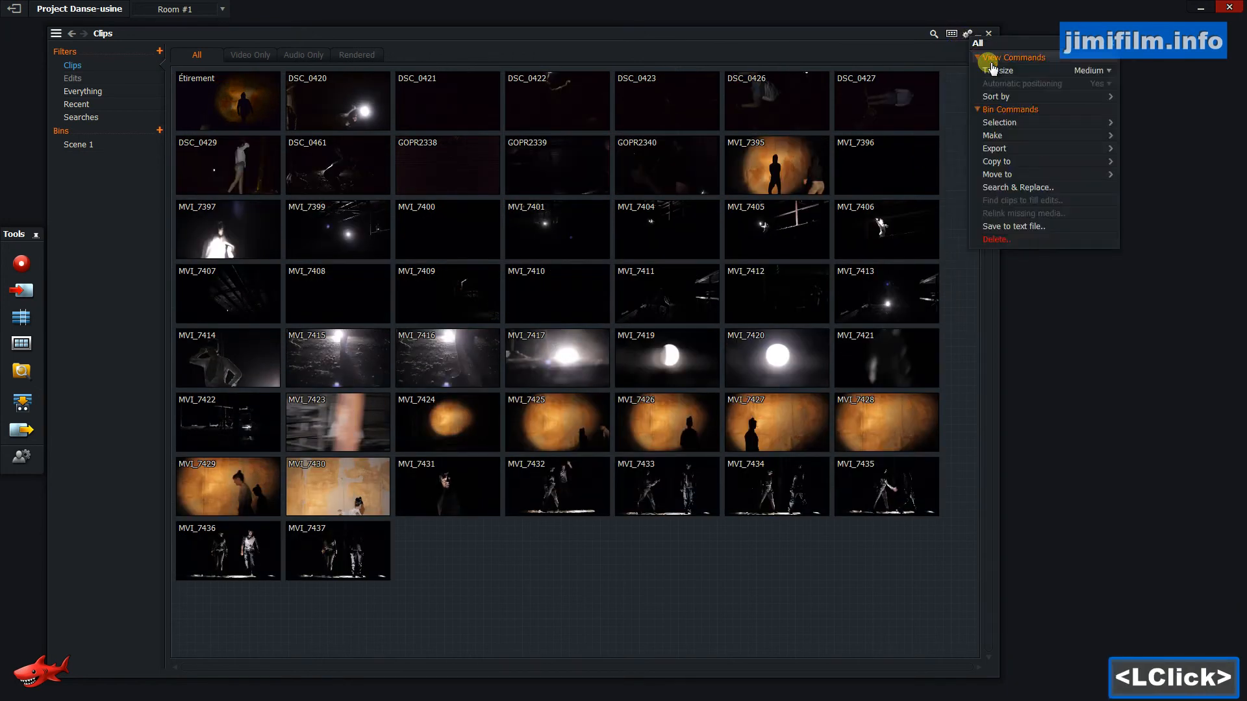
pyautogui.click(1097, 72)
pyautogui.click(1102, 114)
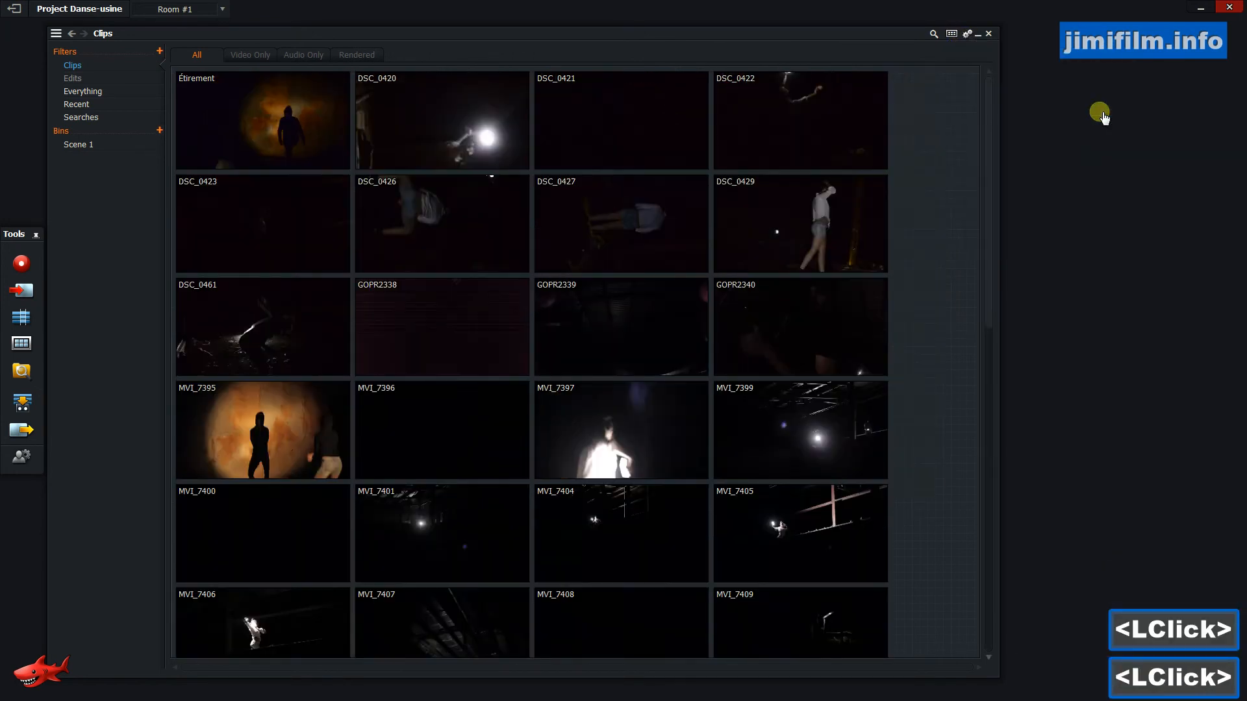
# Switch the Clips bin to list view.
pyautogui.click(955, 36)
pyautogui.click(959, 36)
pyautogui.click(960, 36)
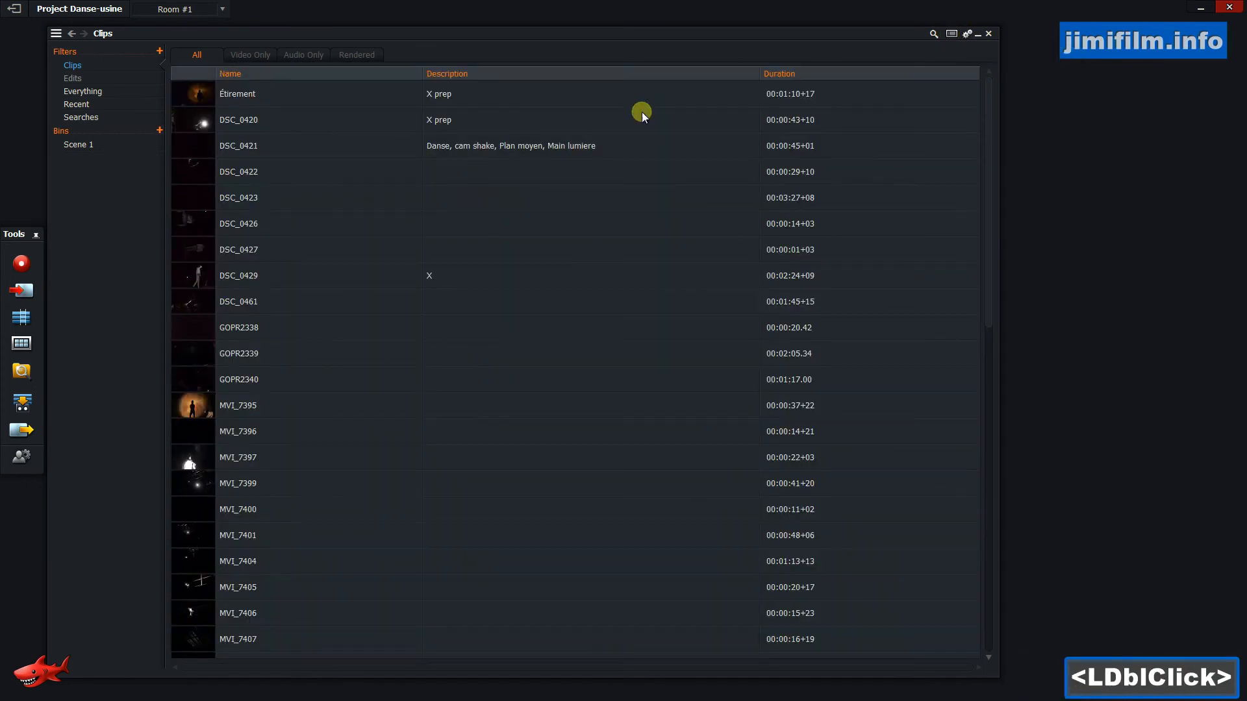
# Enlarge the list view thumbnails to Medium and then to Large.
pyautogui.click(967, 34)
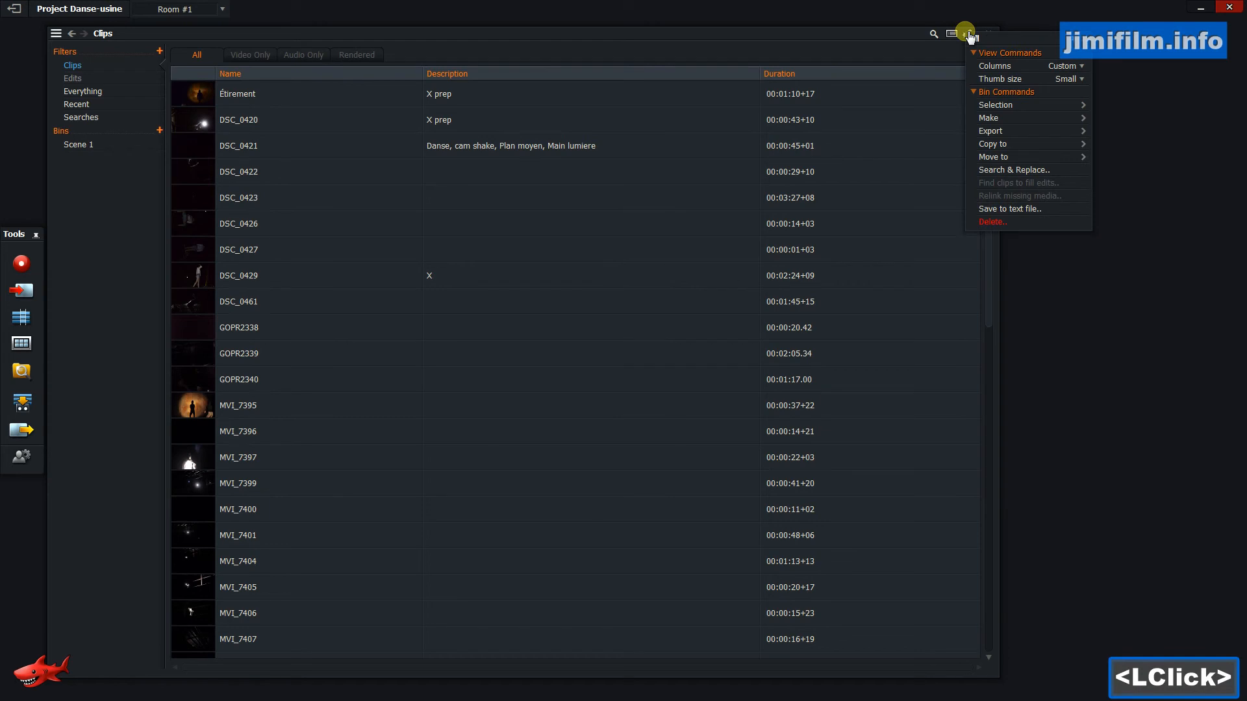
pyautogui.click(1080, 80)
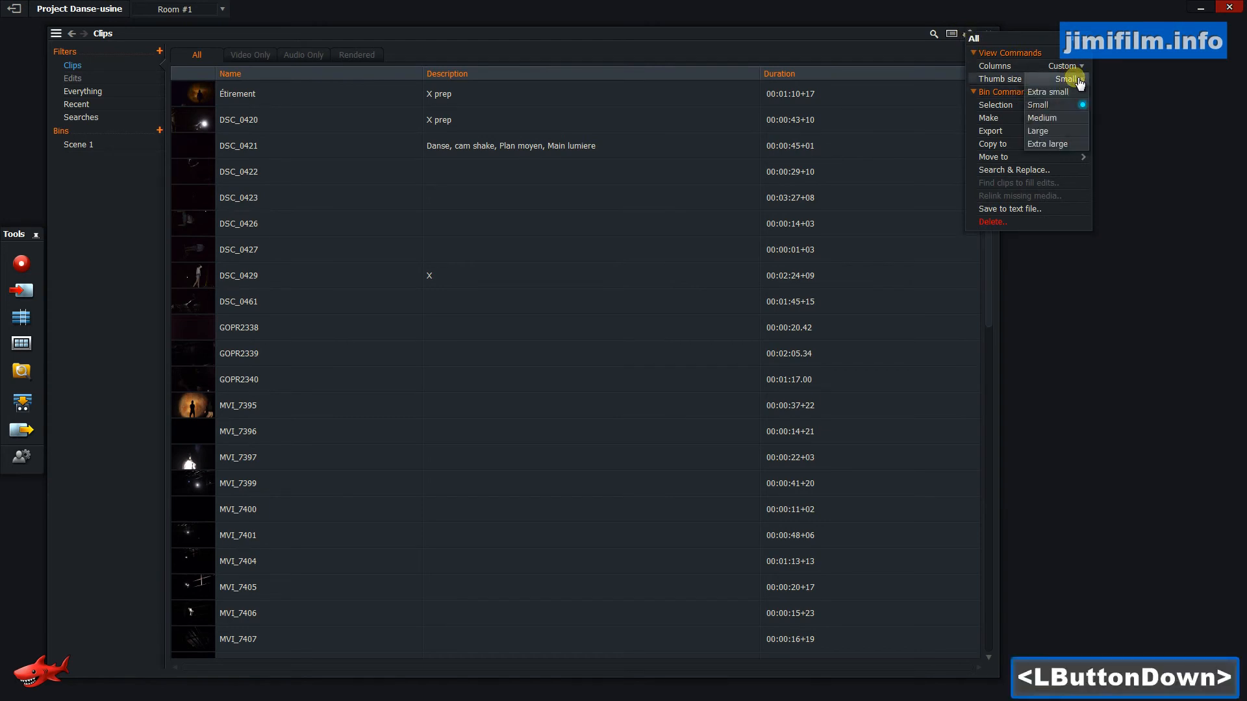
pyautogui.click(1071, 119)
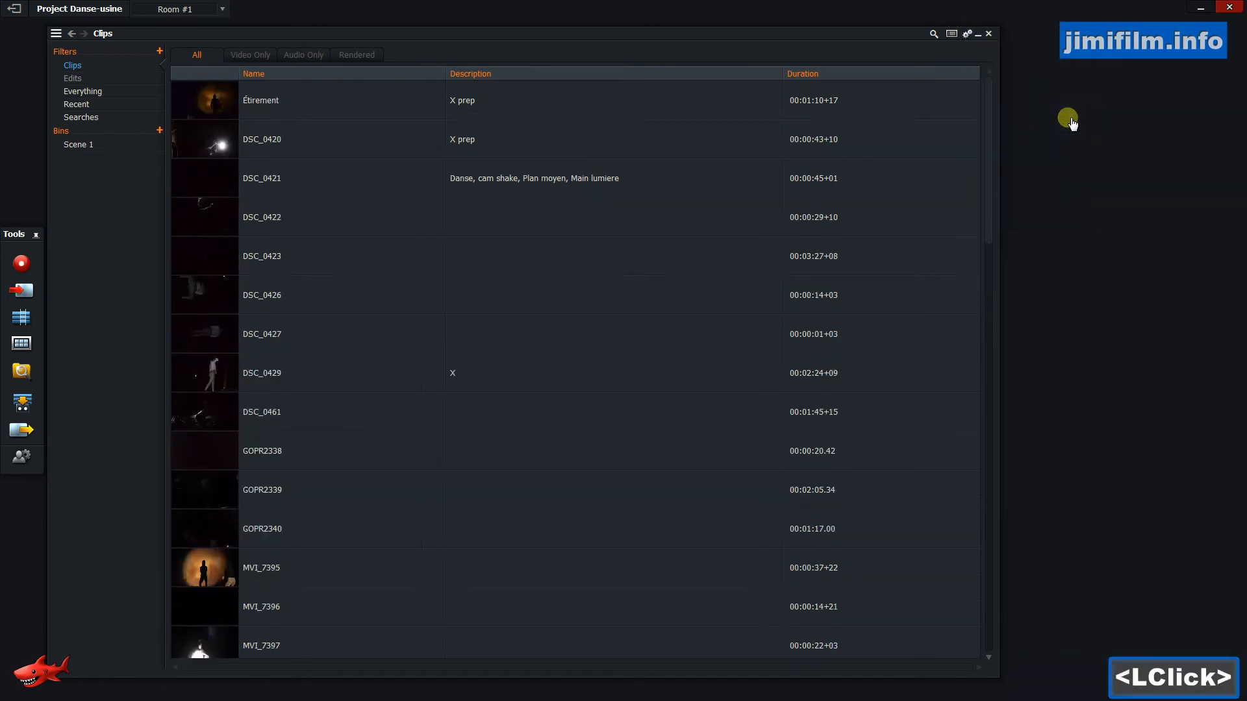
pyautogui.click(969, 35)
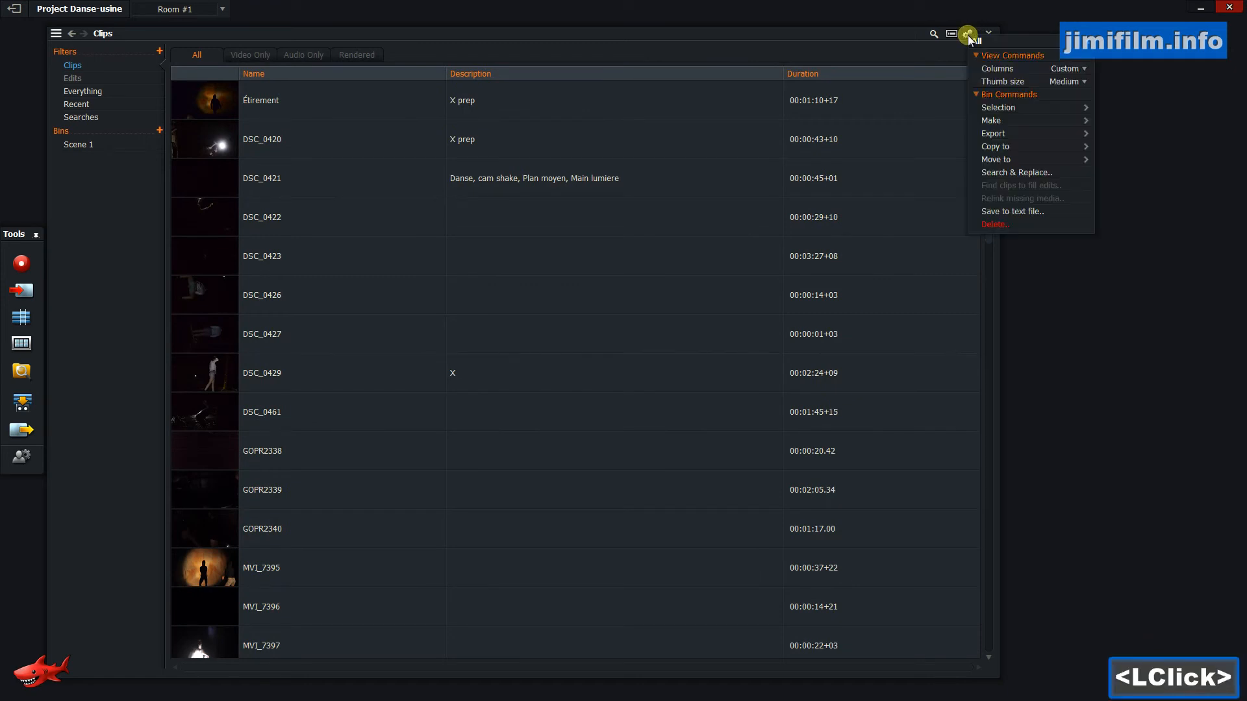
pyautogui.click(1062, 83)
pyautogui.click(1071, 132)
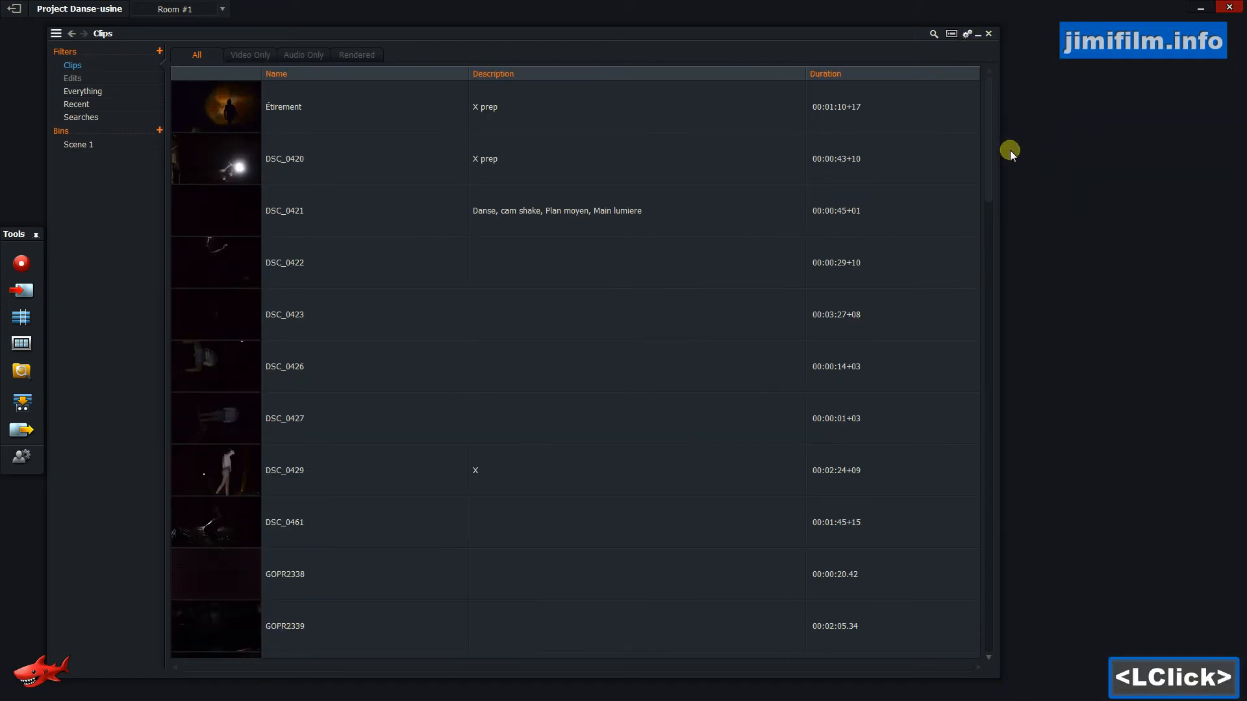
# Switch the bin back to tile view and browse its Sort by options.
pyautogui.click(968, 34)
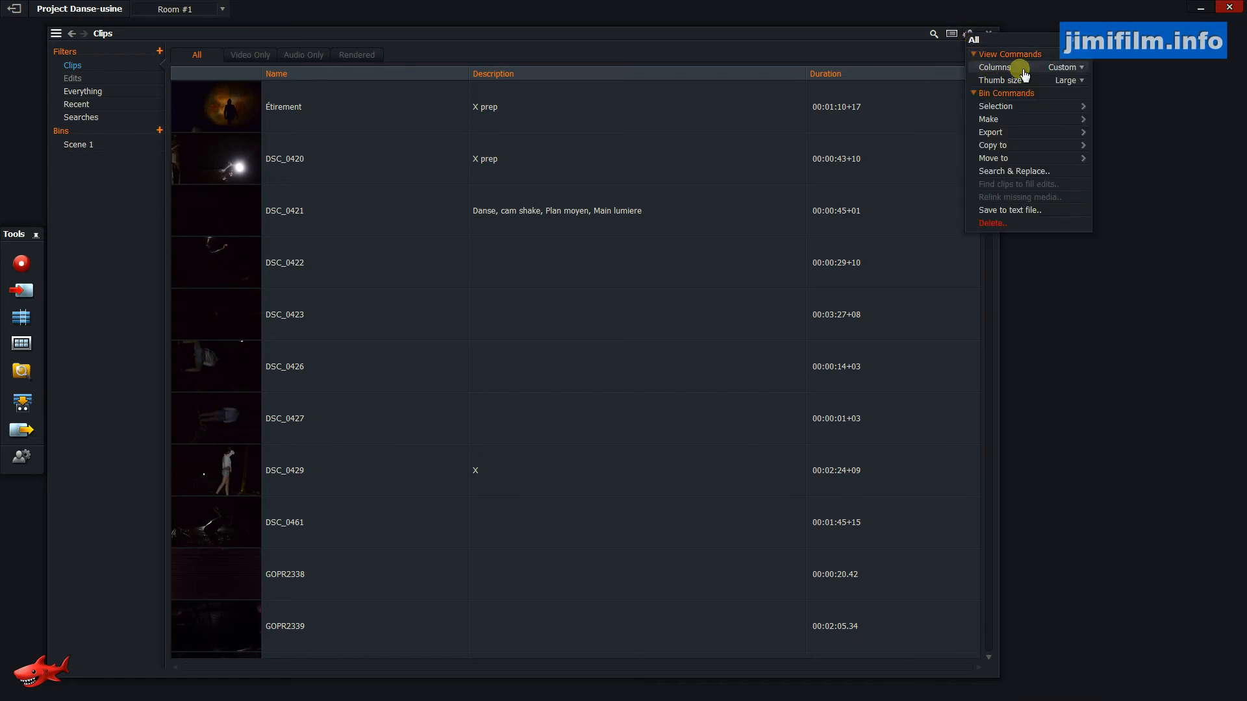
pyautogui.click(954, 38)
pyautogui.click(968, 34)
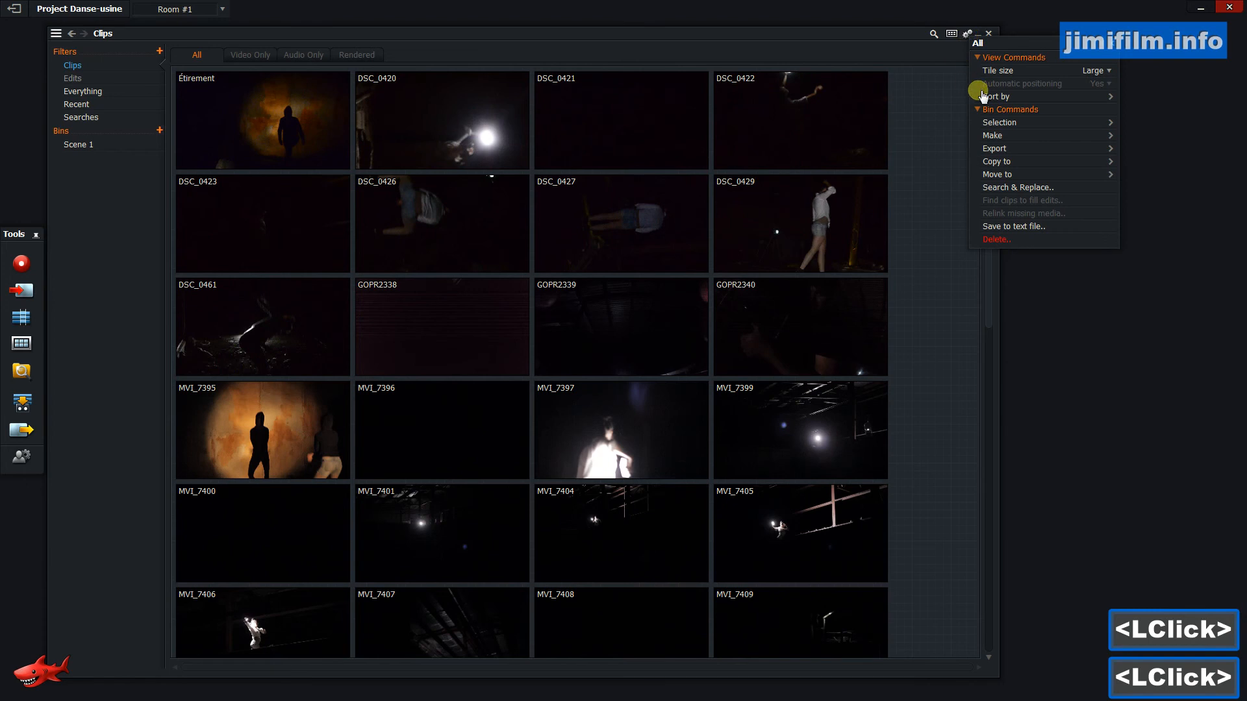
pyautogui.click(1016, 108)
pyautogui.click(1017, 102)
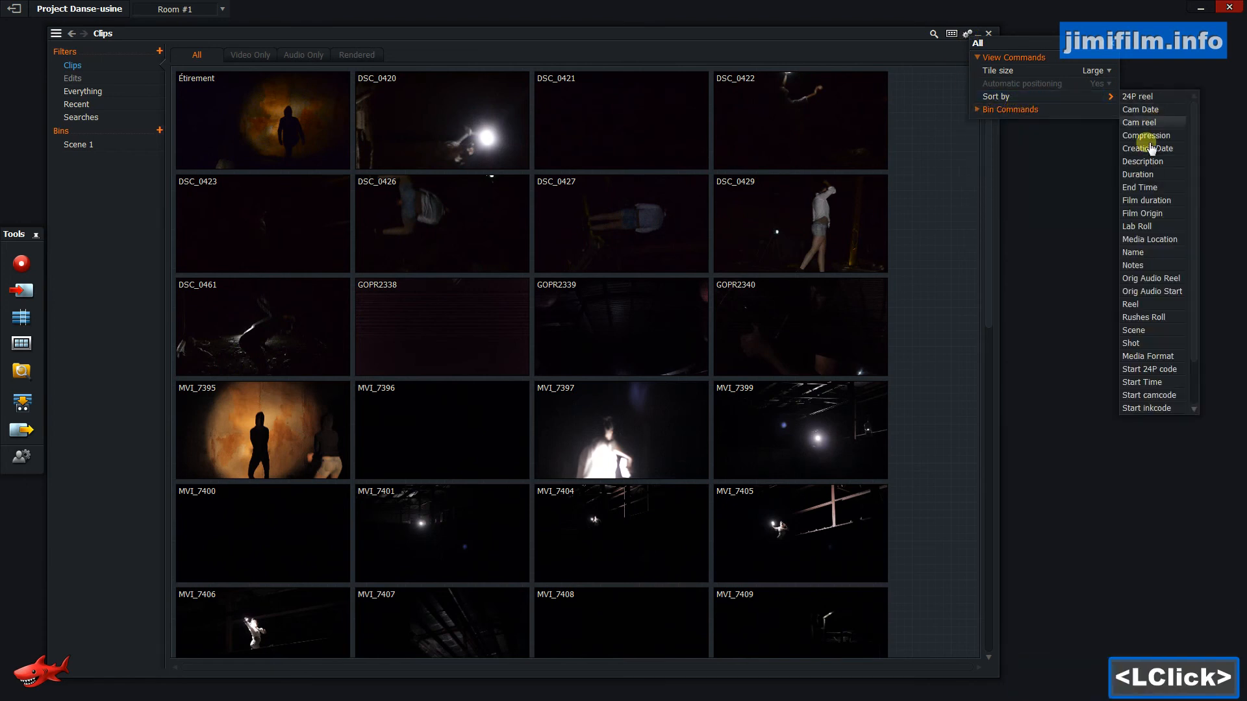
pyautogui.click(984, 109)
# Shrink the bin window, switch it back to list view and widen it slightly.
pyautogui.moveTo(997, 285); pyautogui.dragTo(443, 337)
pyautogui.moveTo(422, 675); pyautogui.dragTo(465, 394)
pyautogui.click(419, 33)
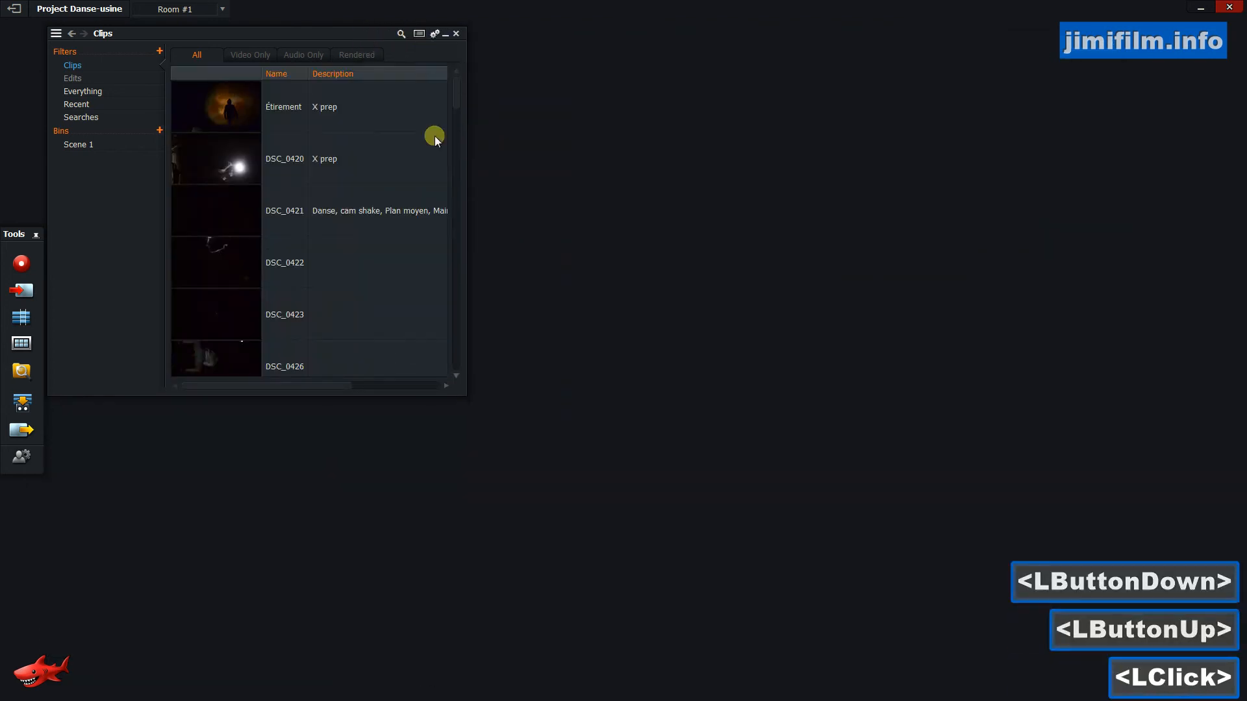
pyautogui.moveTo(465, 150); pyautogui.dragTo(587, 154)
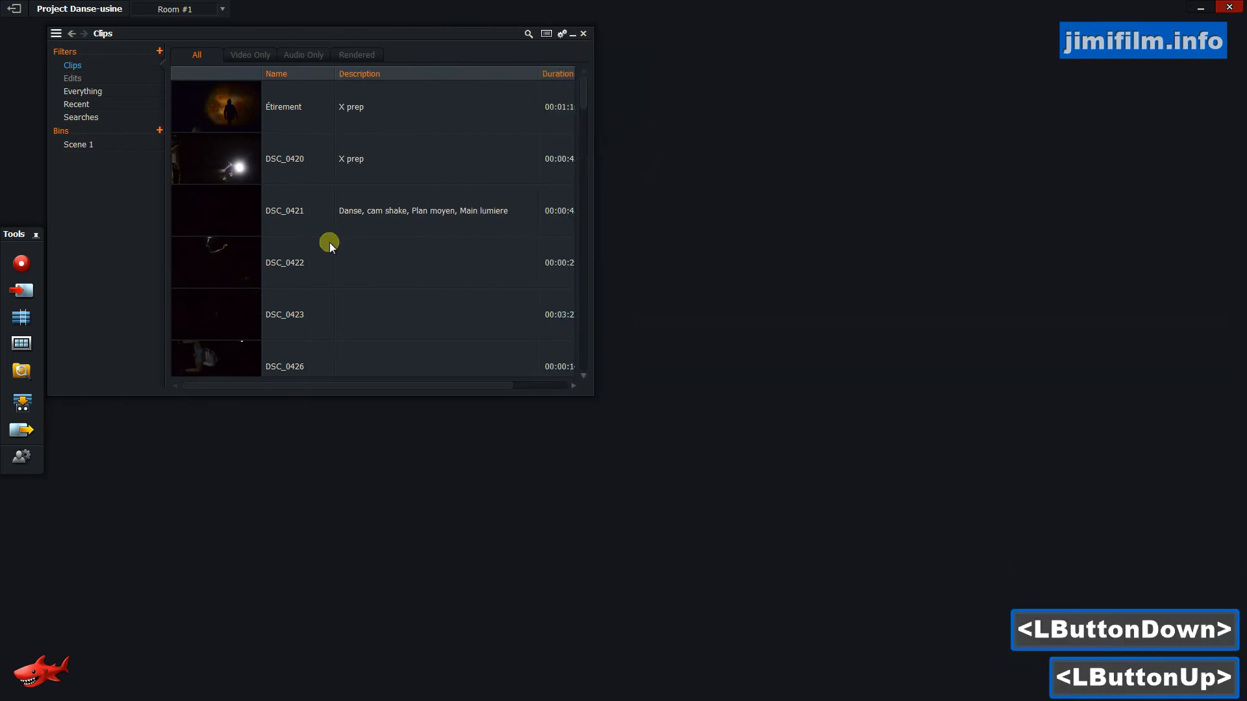
# Open the Étirement clip in a viewer and position the viewer beside the bin.
pyautogui.doubleClick(225, 103)
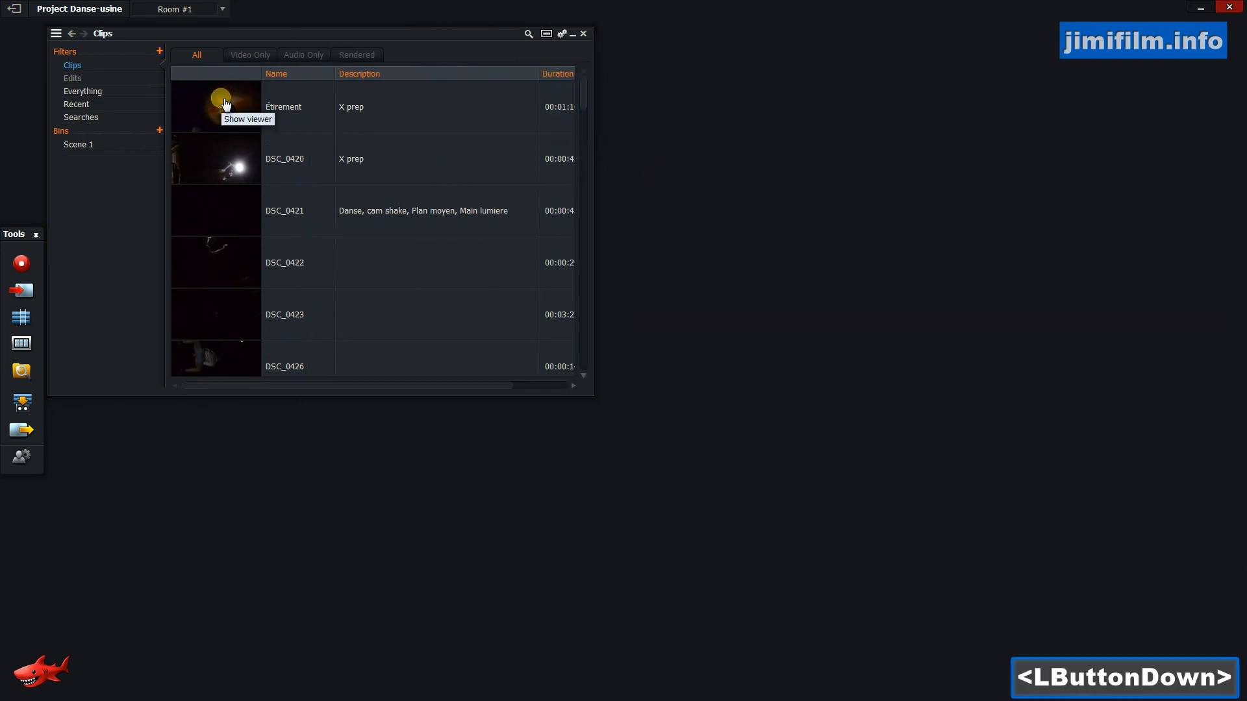
pyautogui.moveTo(863, 234); pyautogui.dragTo(1155, 451)
pyautogui.moveTo(820, 186); pyautogui.dragTo(860, 264)
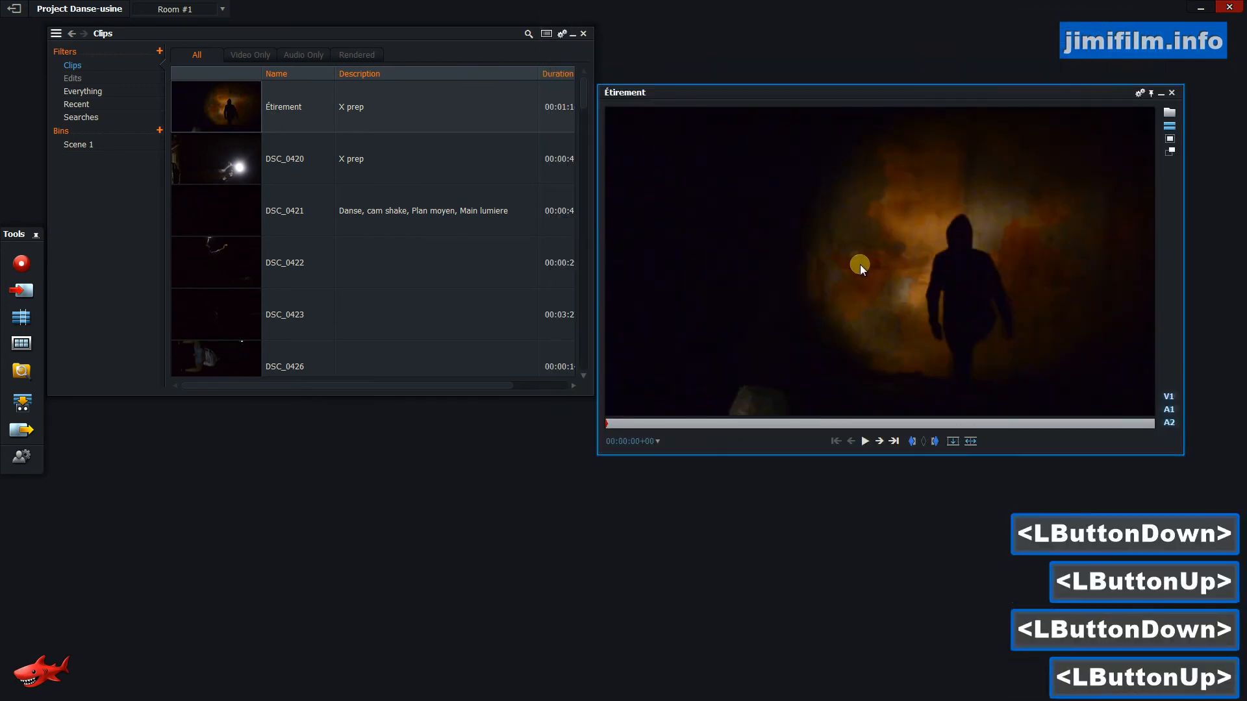
# Preview the Étirement clip in the viewer, then close the viewer.
pyautogui.press('F12')
pyautogui.click(875, 245)
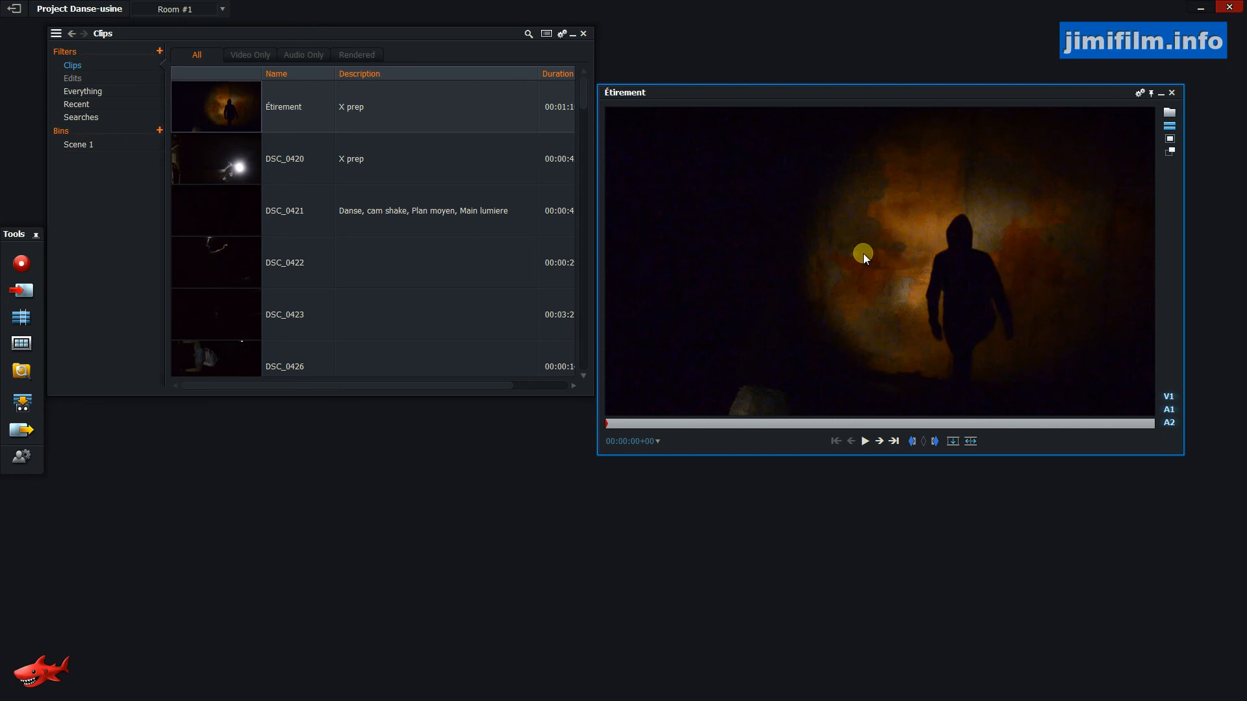
pyautogui.press('F12')
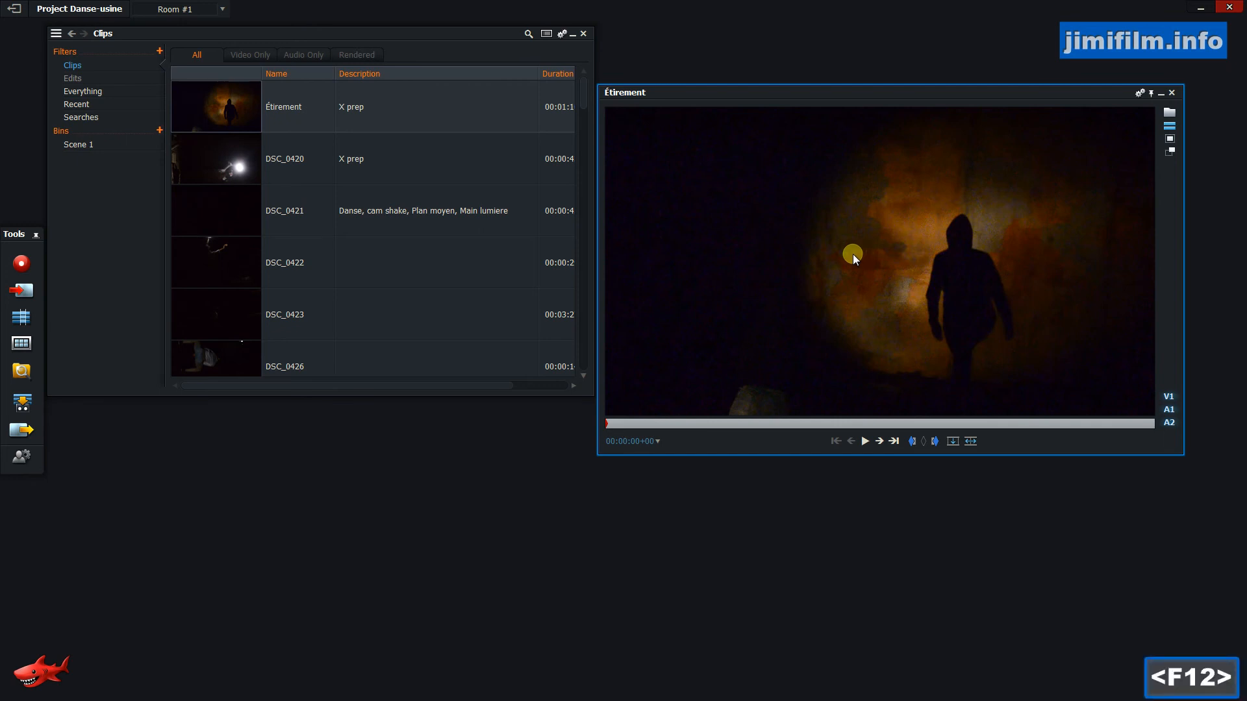
pyautogui.click(1170, 93)
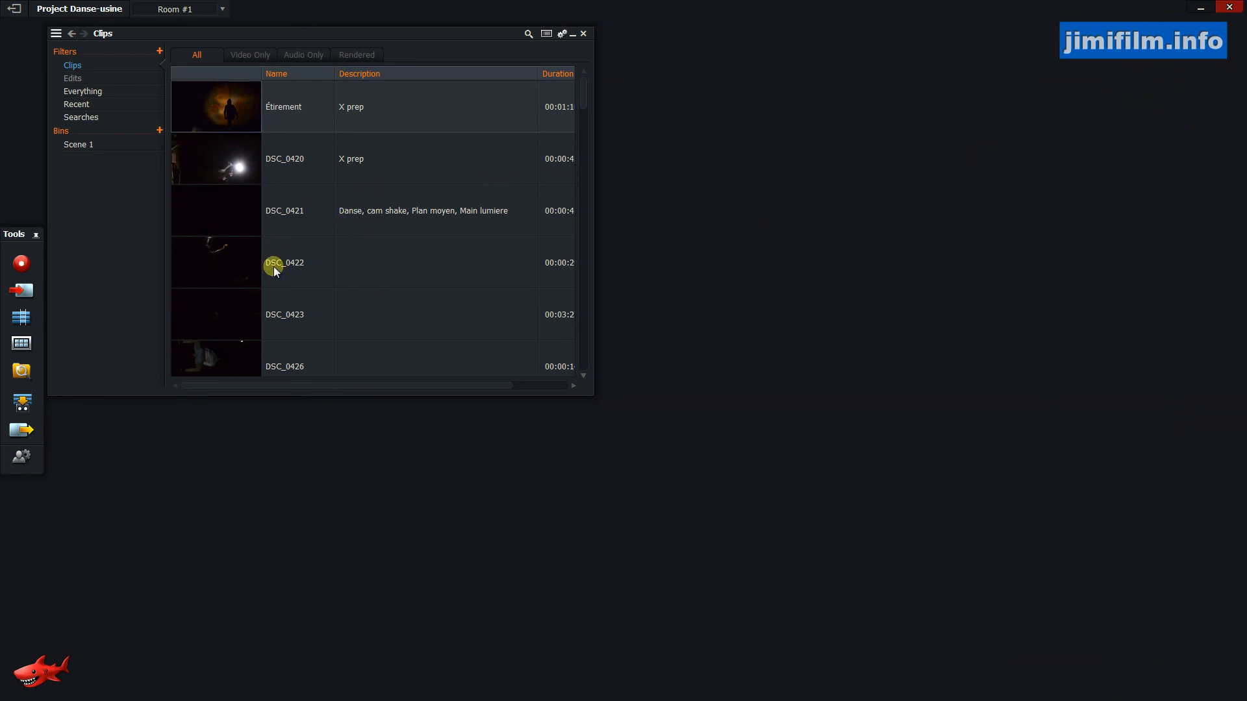
# Enlarge the bin window, then view the Scene 1 bin's clips and return to Clips.
pyautogui.click(373, 209)
pyautogui.moveTo(586, 92)
pyautogui.mouseDown()
pyautogui.moveTo(580, 155)
pyautogui.moveTo(583, 78)
pyautogui.mouseUp()
pyautogui.moveTo(595, 391); pyautogui.dragTo(673, 519)
pyautogui.moveTo(662, 119); pyautogui.dragTo(661, 89)
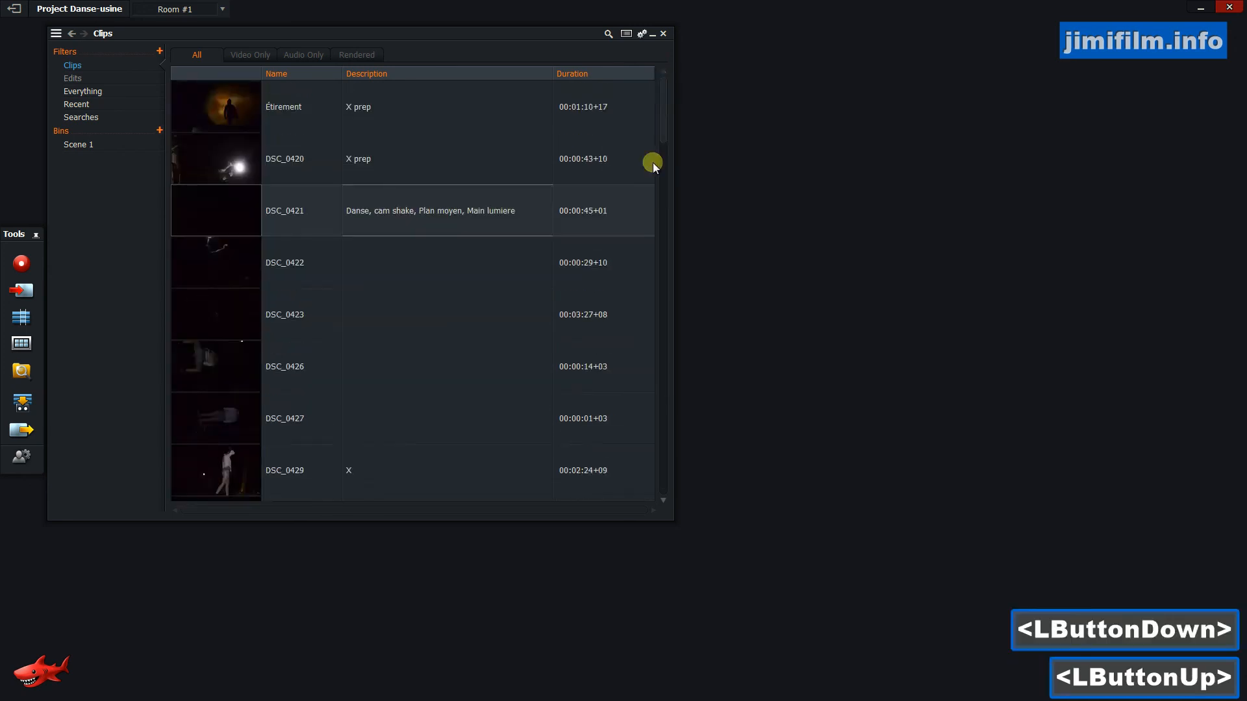
pyautogui.click(80, 148)
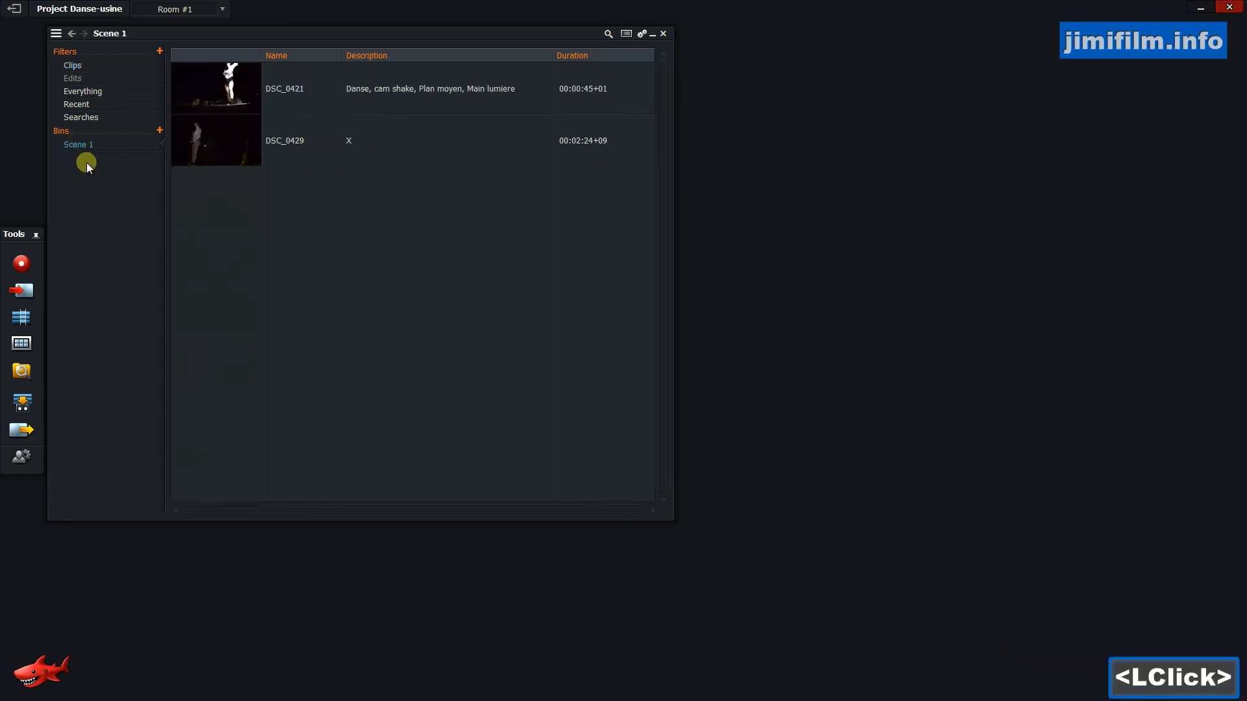
pyautogui.click(89, 65)
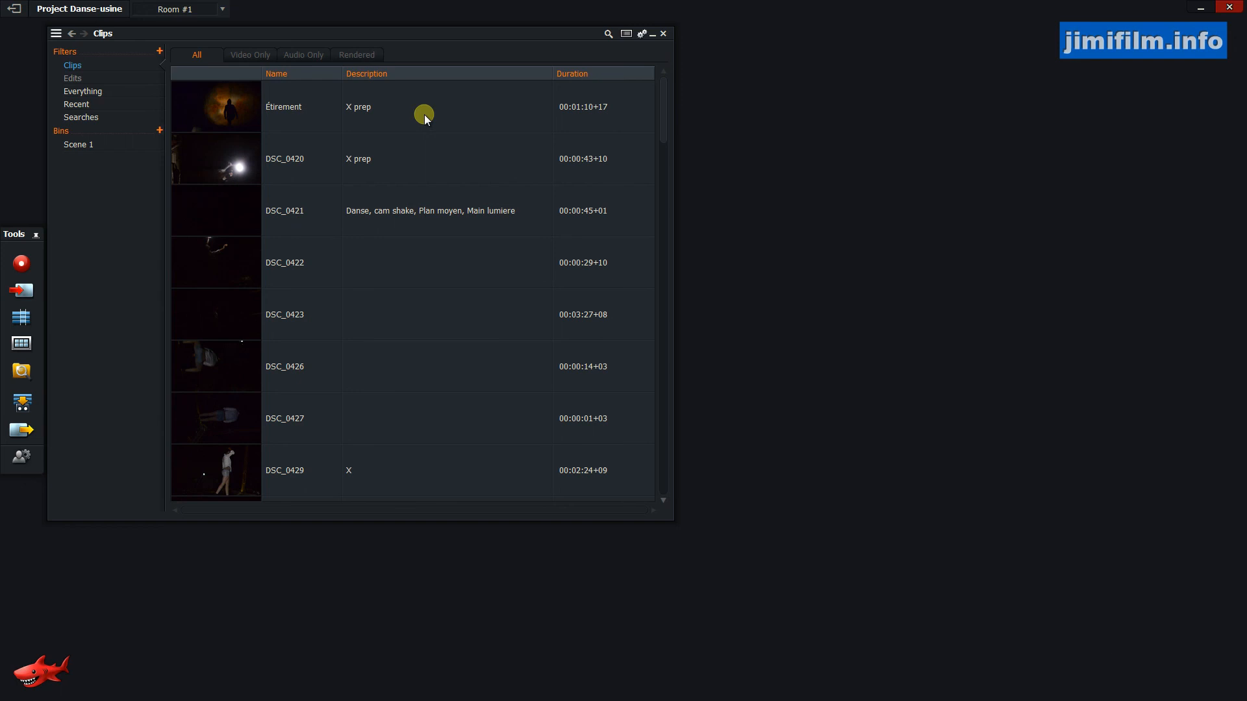
# Begin entering a description for clip DSC_0422.
pyautogui.click(363, 255)
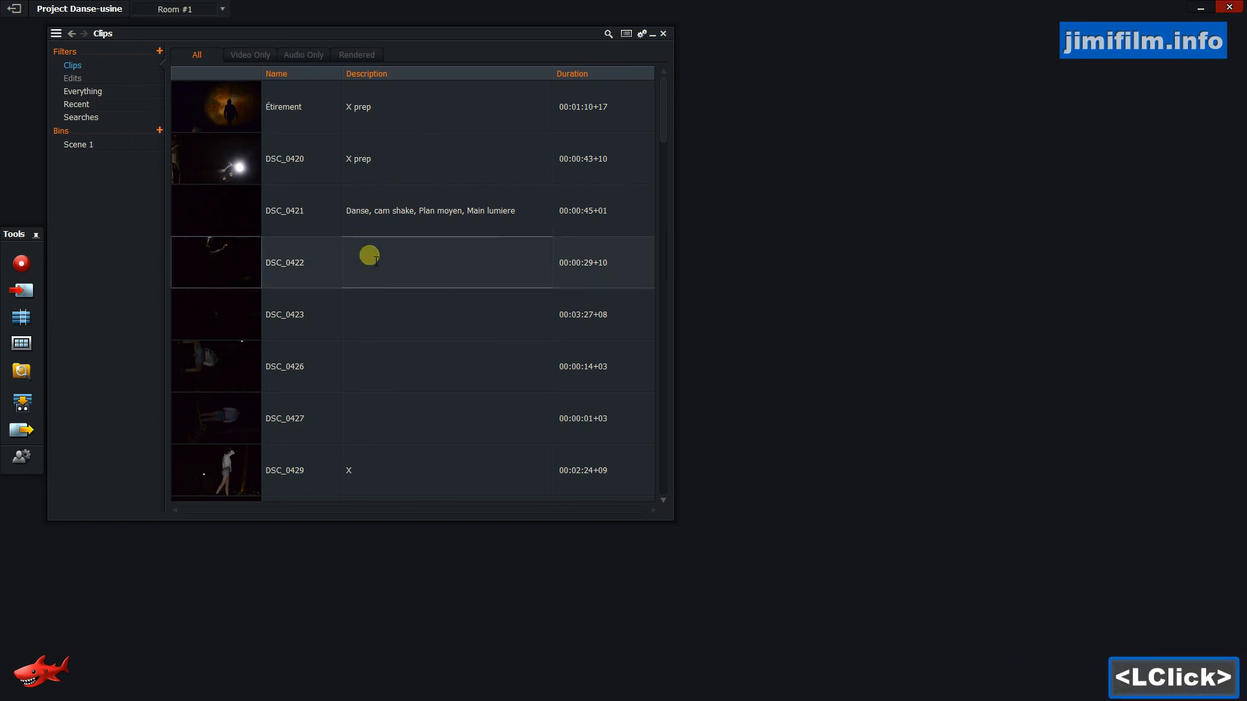
pyautogui.write('cxcsx')
pyautogui.press('BackSpace')
pyautogui.press('BackSpace')
pyautogui.press('BackSpace')
pyautogui.press('BackSpace')
pyautogui.press('BackSpace')
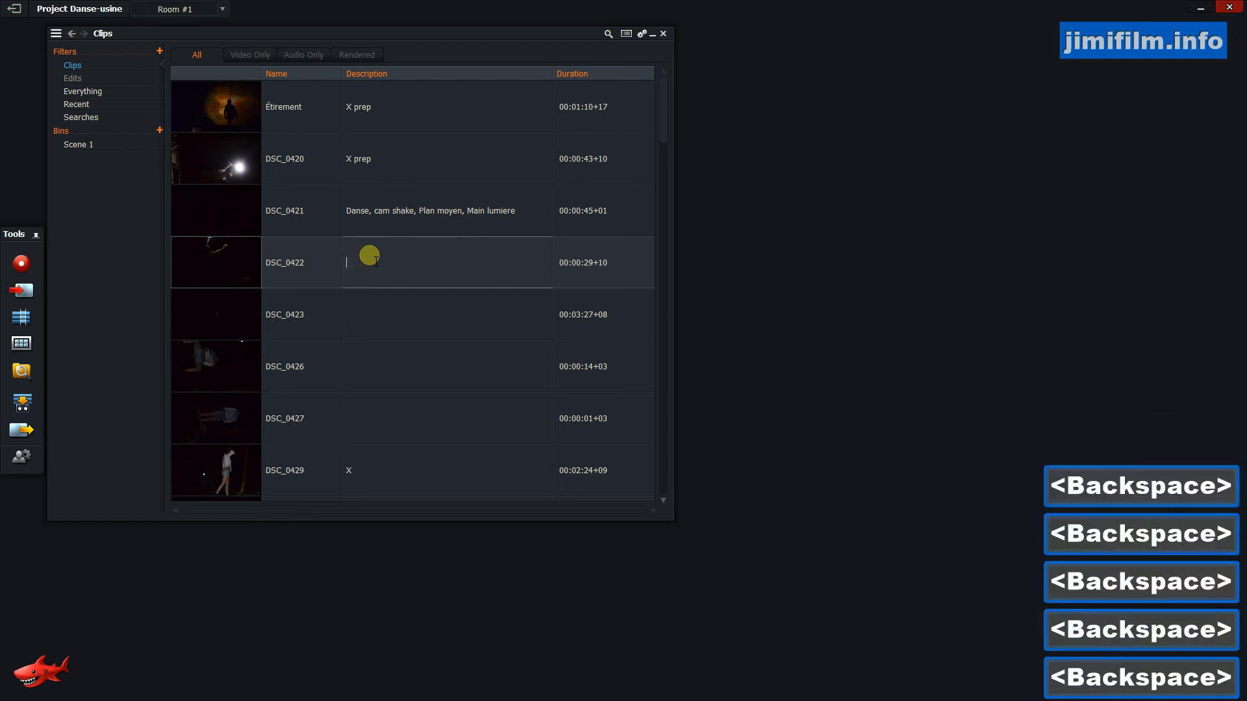